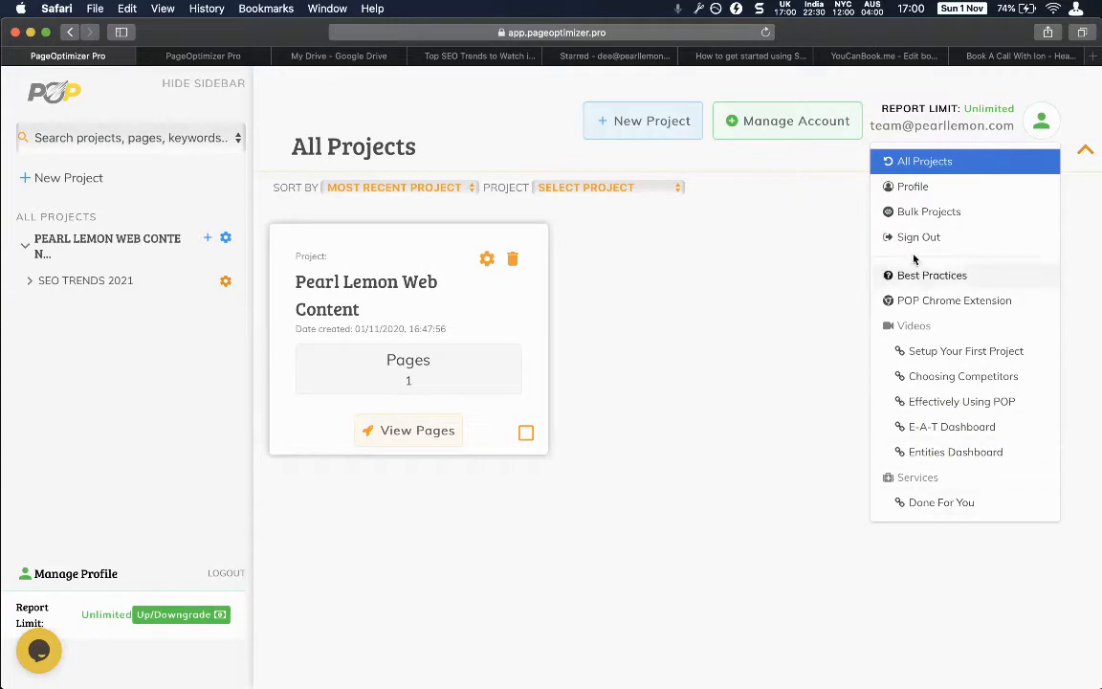
Sign out, log back in with the saved credentials, and open the SEO TRENDS 2021 page report.
{"action": "left_click", "coordinate": [916, 236]}
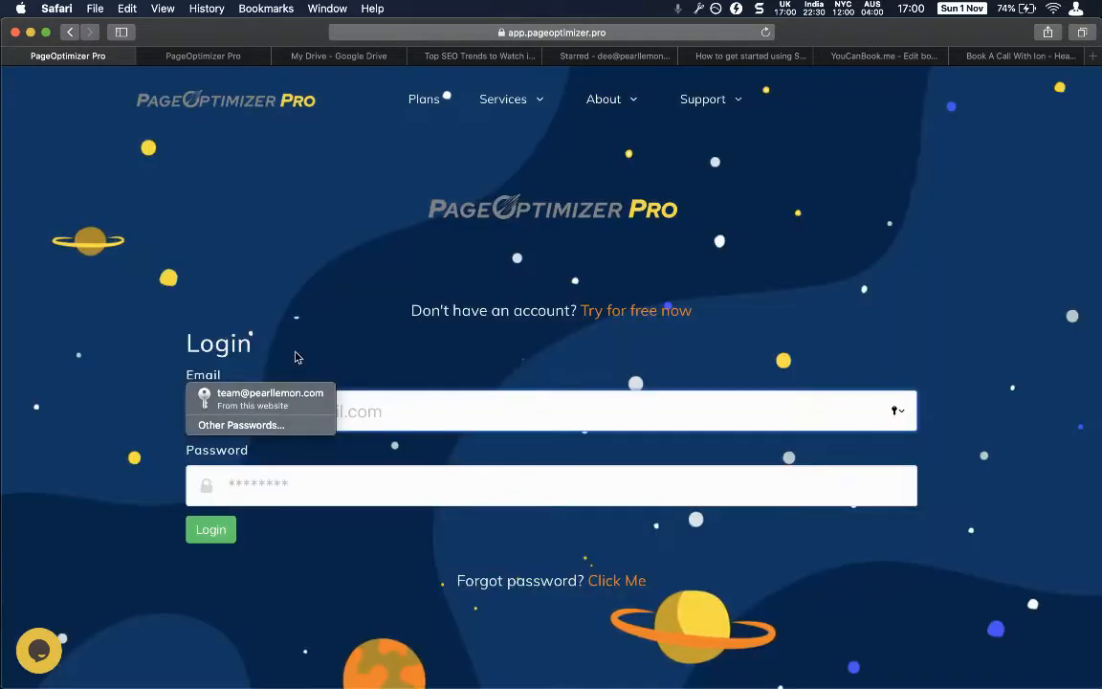
{"action": "left_click", "coordinate": [268, 398]}
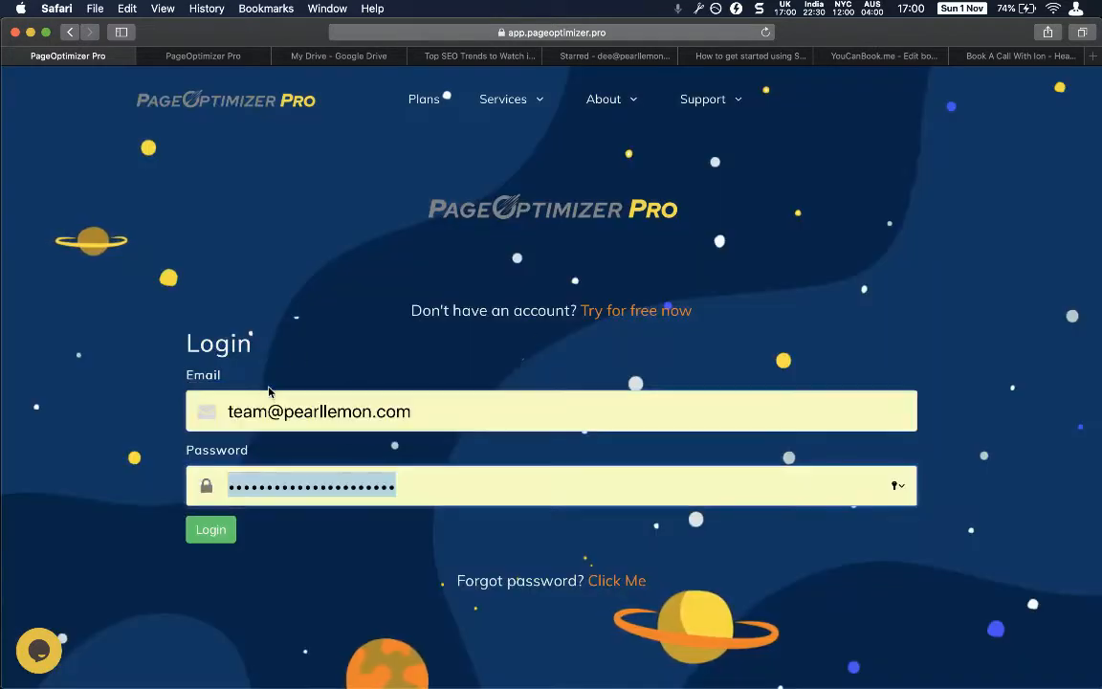
{"action": "left_click", "coordinate": [211, 529]}
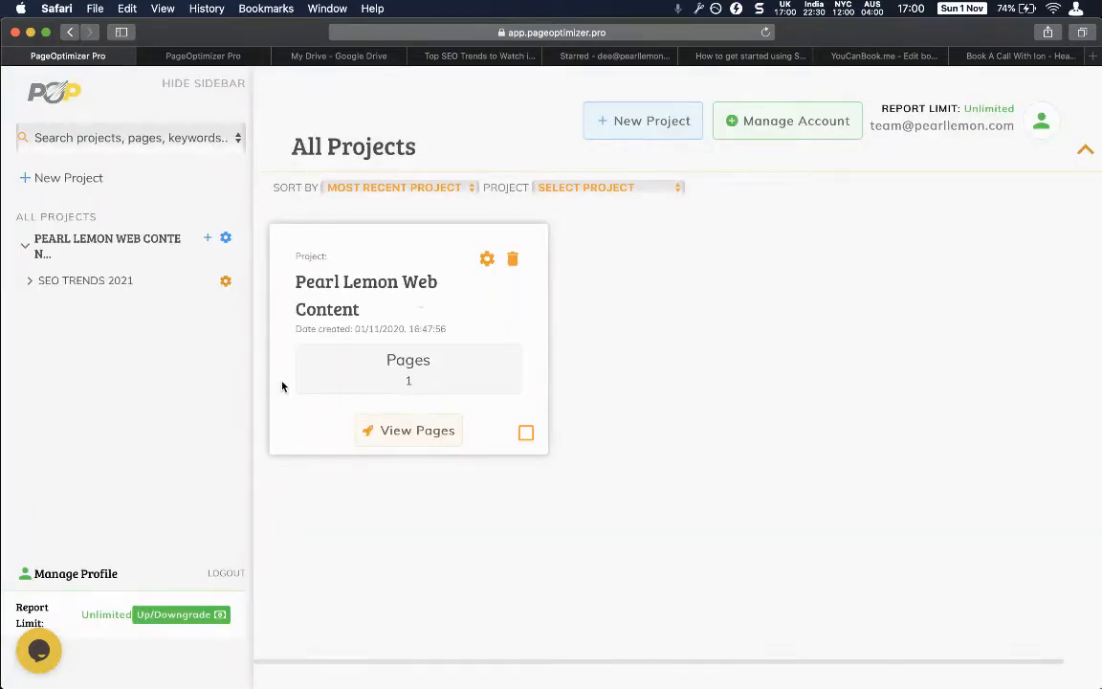
{"action": "left_click", "coordinate": [111, 282]}
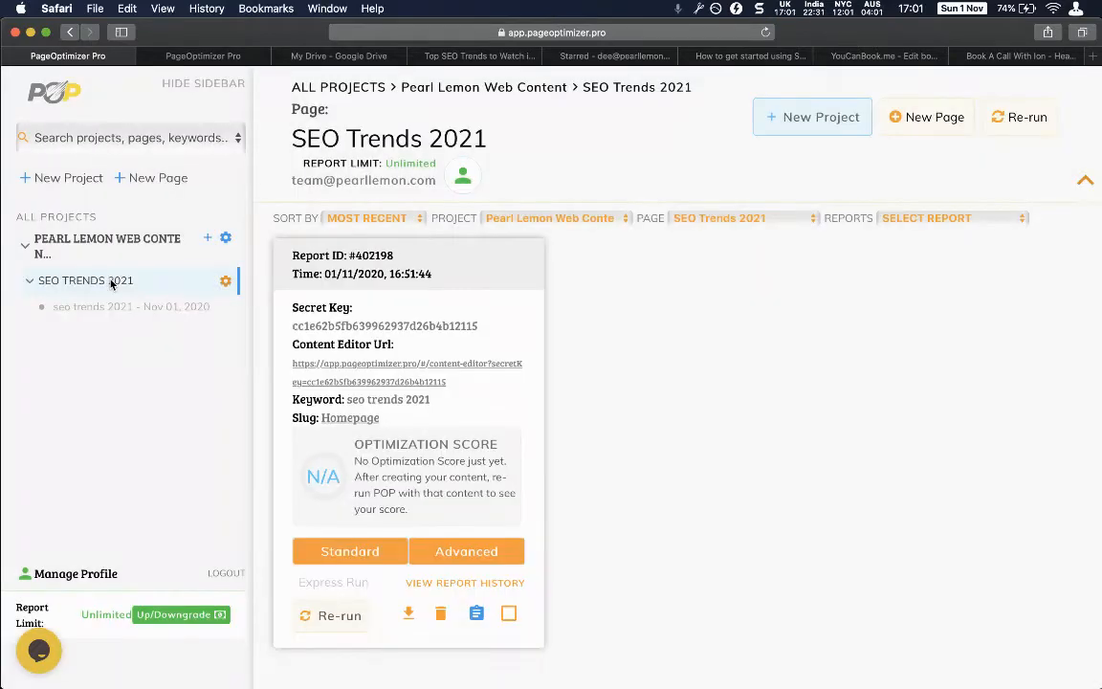
Start a new project, then load pearllemon.com in a new tab and copy its address.
{"action": "left_click", "coordinate": [781, 140]}
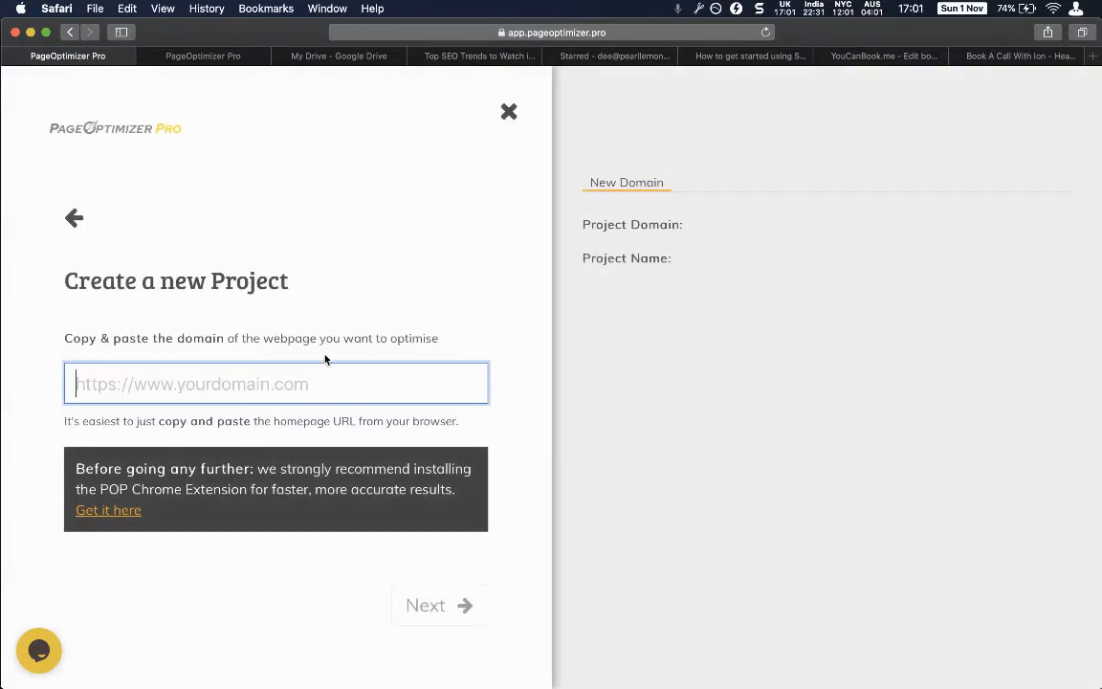
{"action": "key", "text": "super+t"}
{"action": "type", "text": "pearlemon.com"}
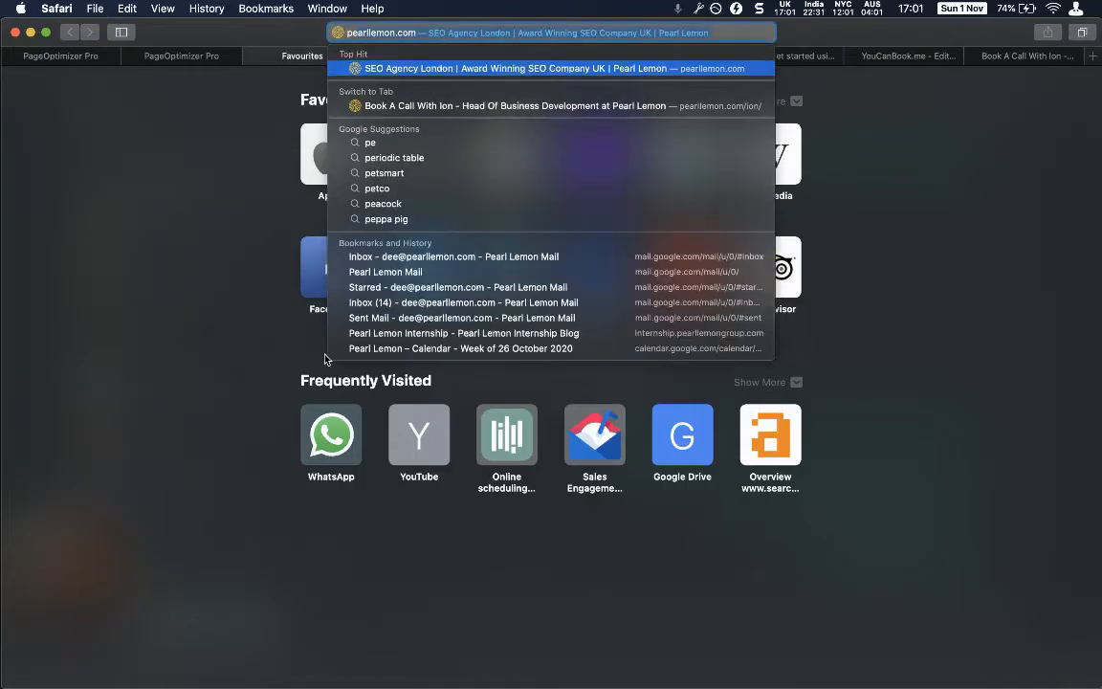
{"action": "key", "text": "Return"}
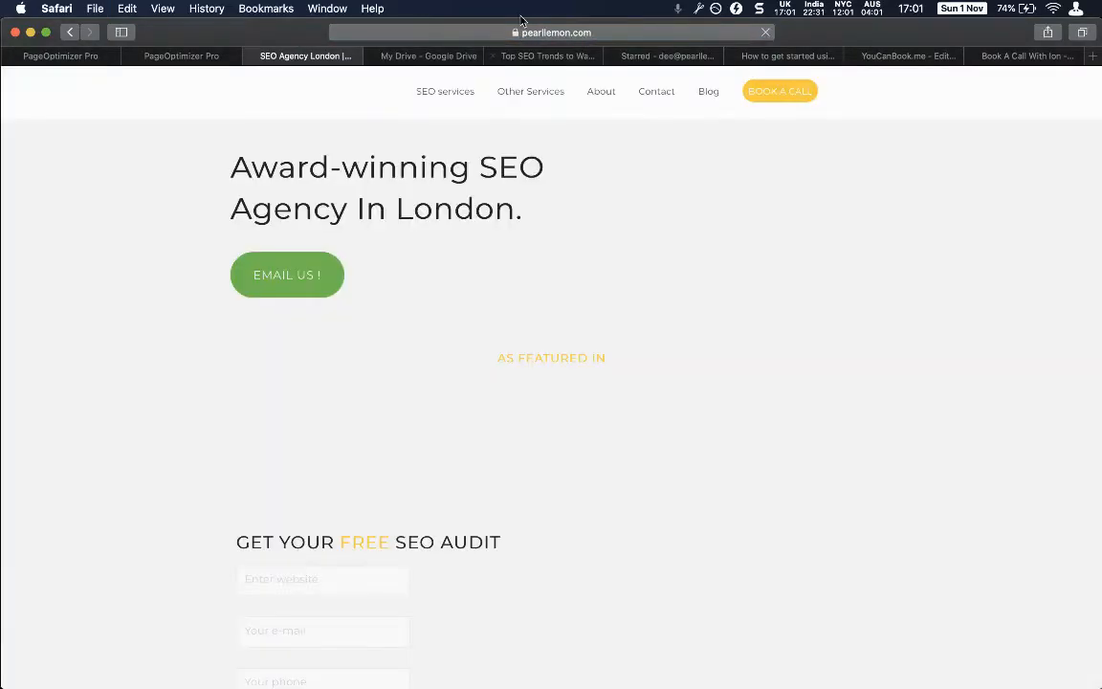
{"action": "left_click", "coordinate": [517, 34]}
{"action": "key", "text": "super+c"}
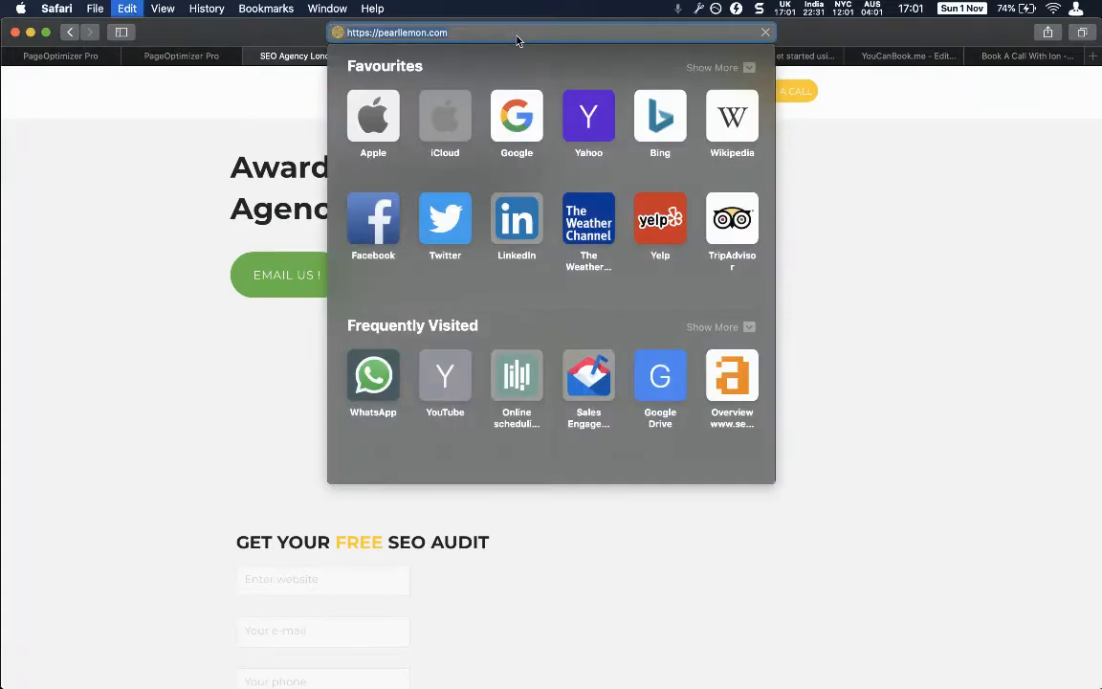
{"action": "left_click", "coordinate": [145, 102]}
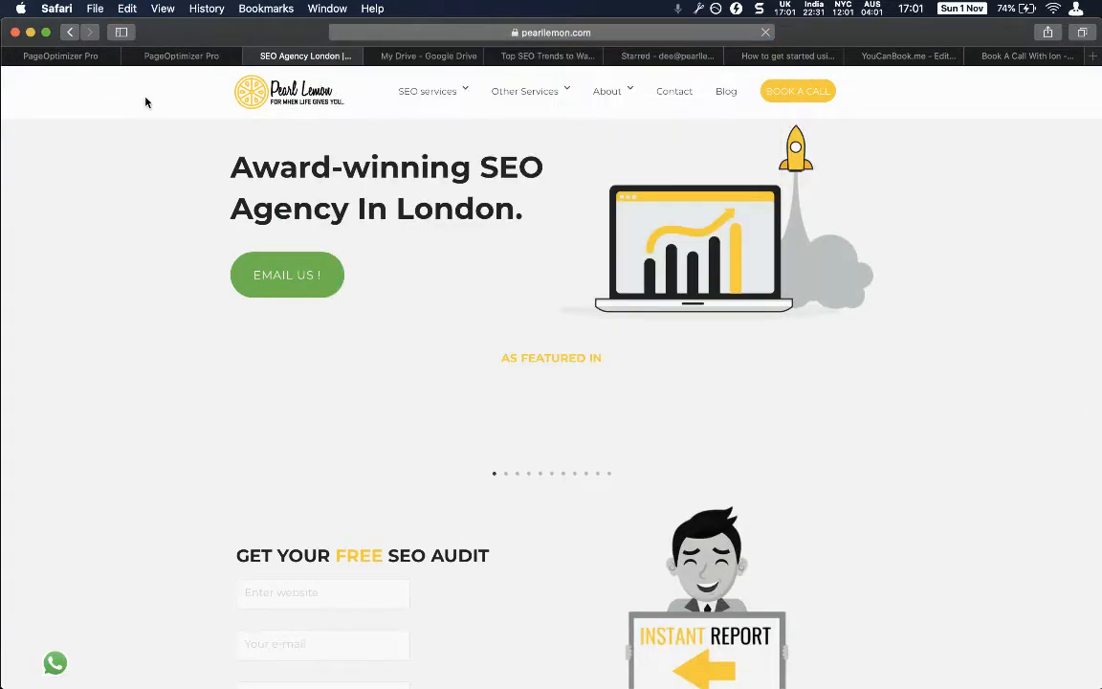
Load ladolcestudio.co.uk, copy its address, and paste it into the project's domain field.
{"action": "left_click", "coordinate": [658, 36]}
{"action": "type", "text": "lac"}
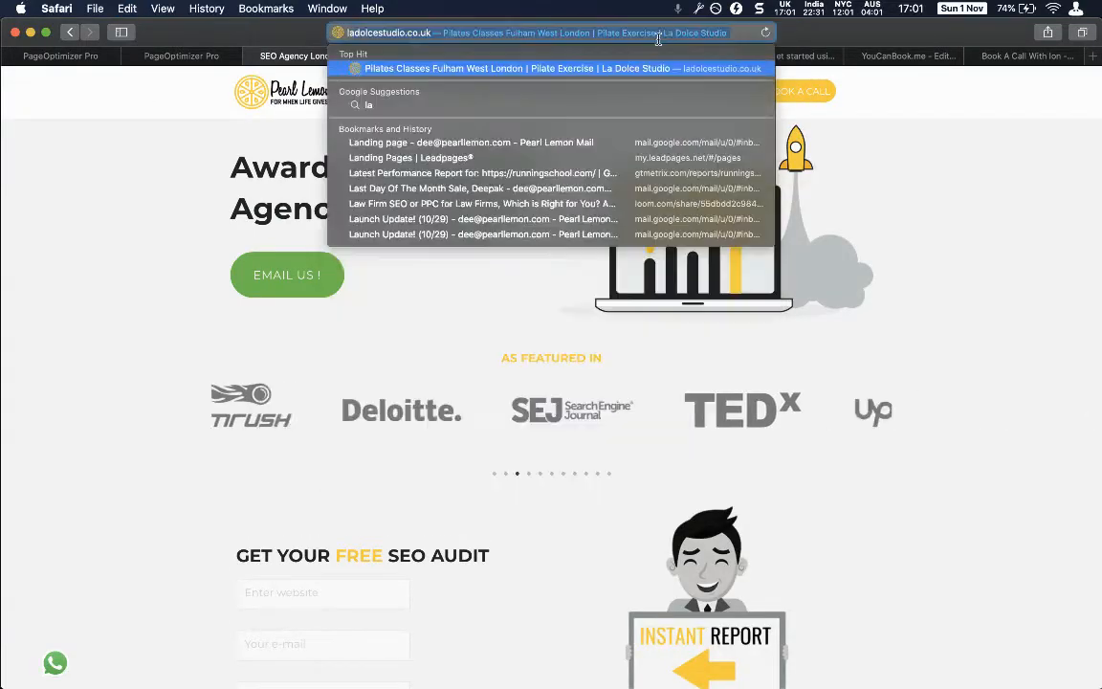
{"action": "key", "text": "Return"}
{"action": "type", "text": "o"}
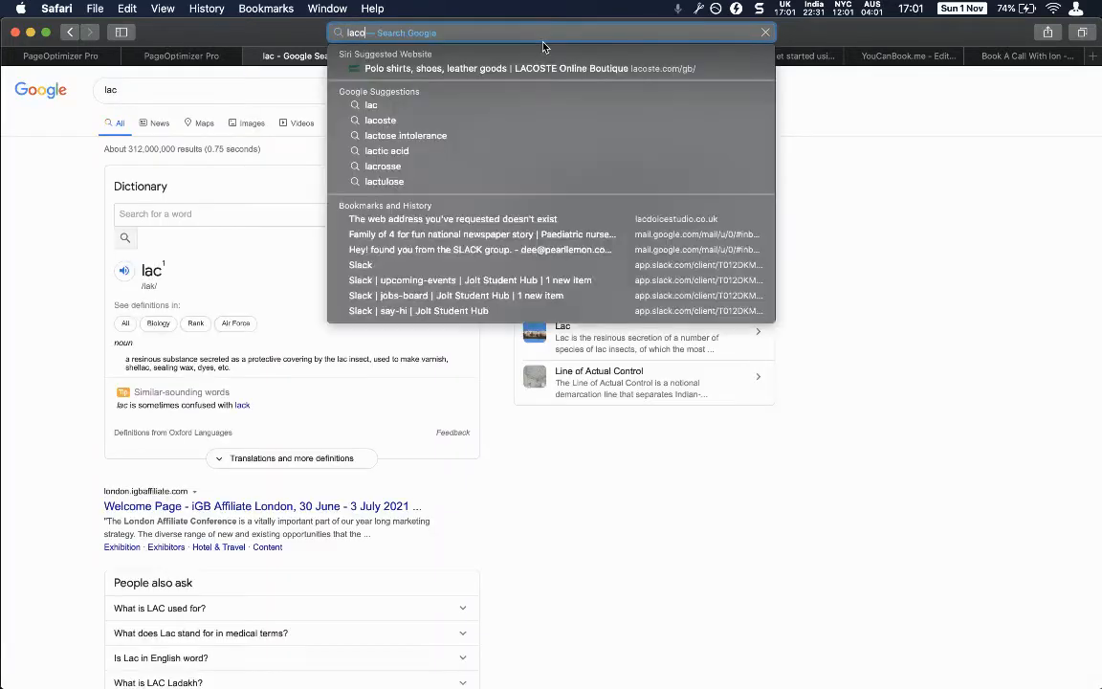
{"action": "key", "text": "BackSpace"}
{"action": "key", "text": "BackSpace"}
{"action": "type", "text": "do"}
{"action": "key", "text": "Return"}
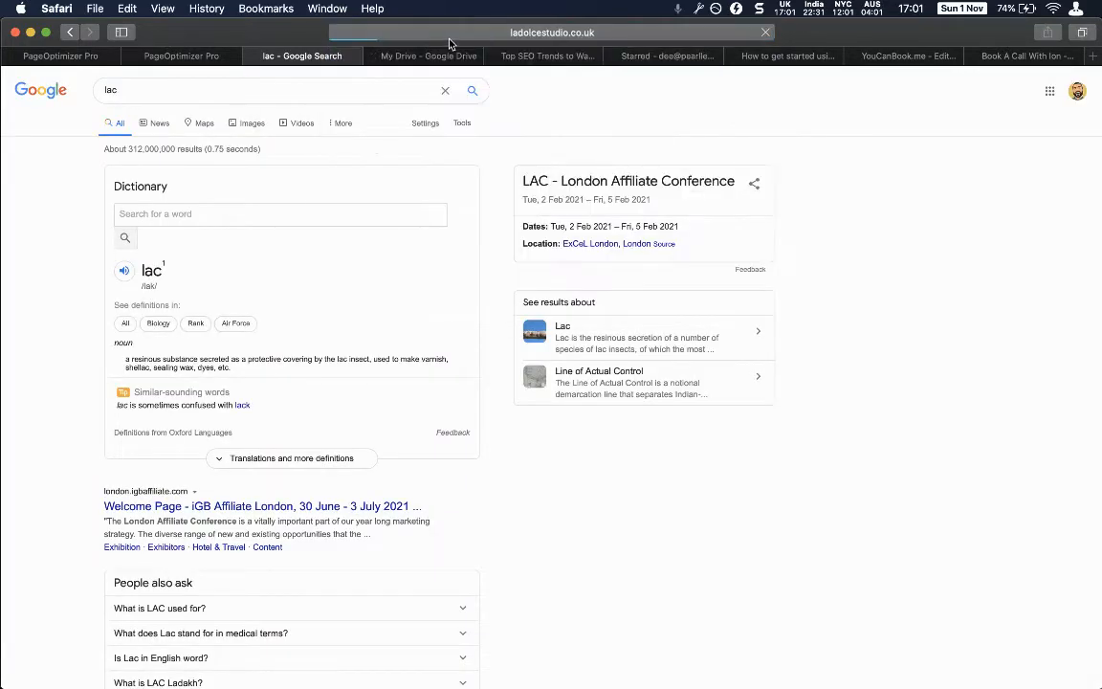
{"action": "left_click", "coordinate": [403, 35]}
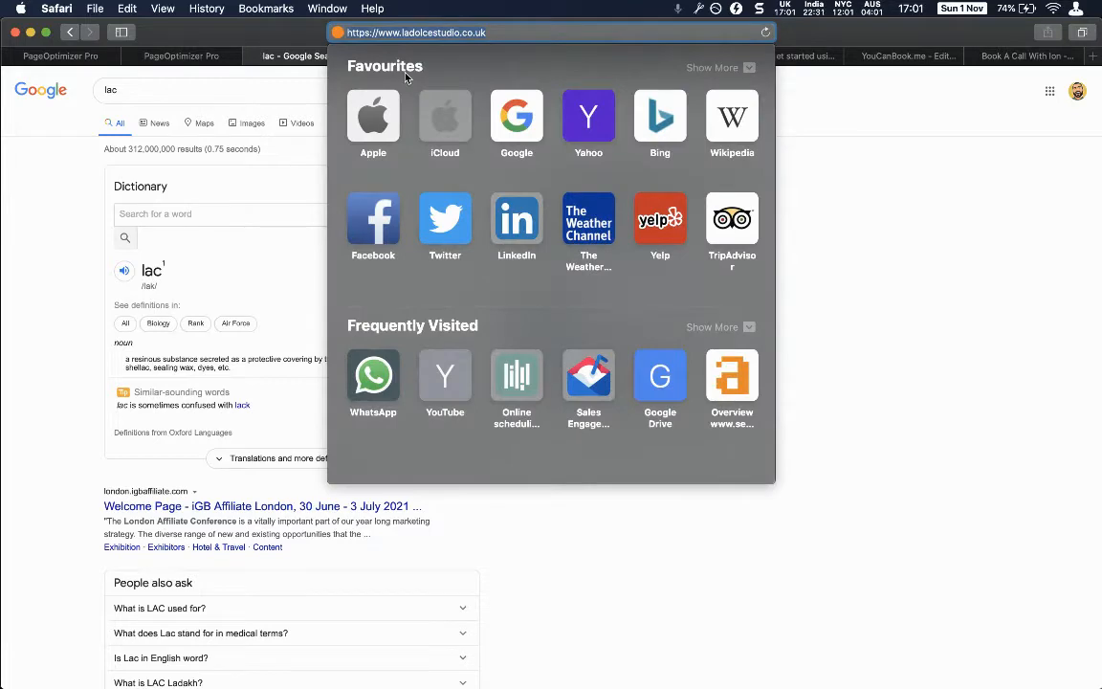
{"action": "key", "text": "alt+super+5"}
{"action": "key", "text": "Escape"}
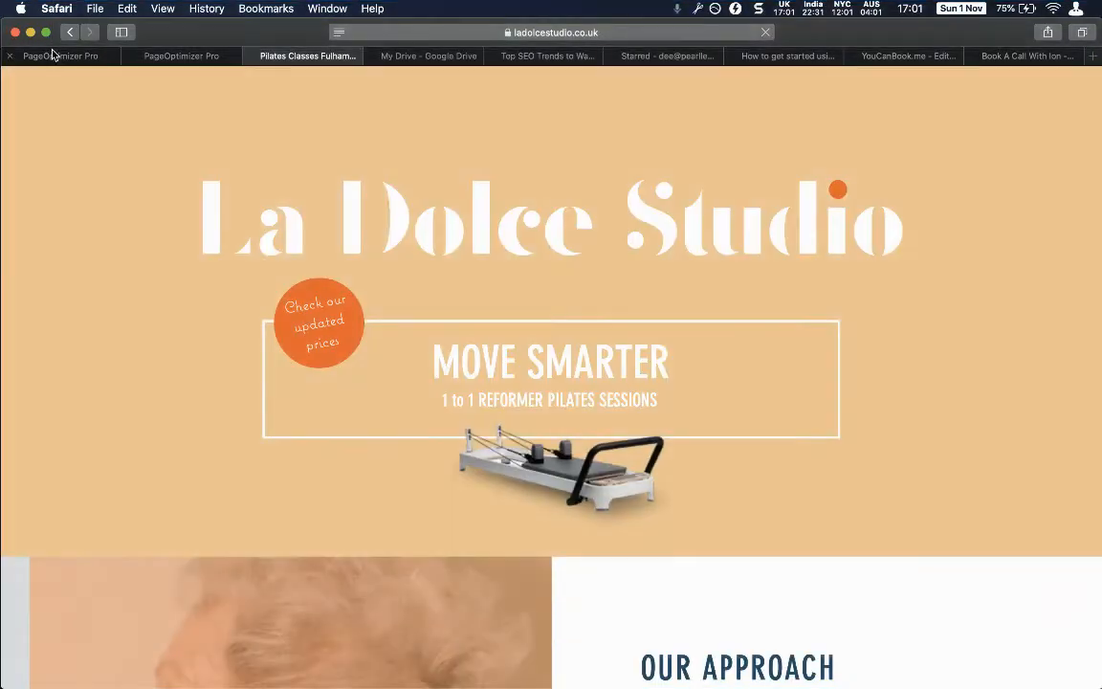
{"action": "left_click", "coordinate": [57, 56]}
{"action": "key", "text": "super+v"}
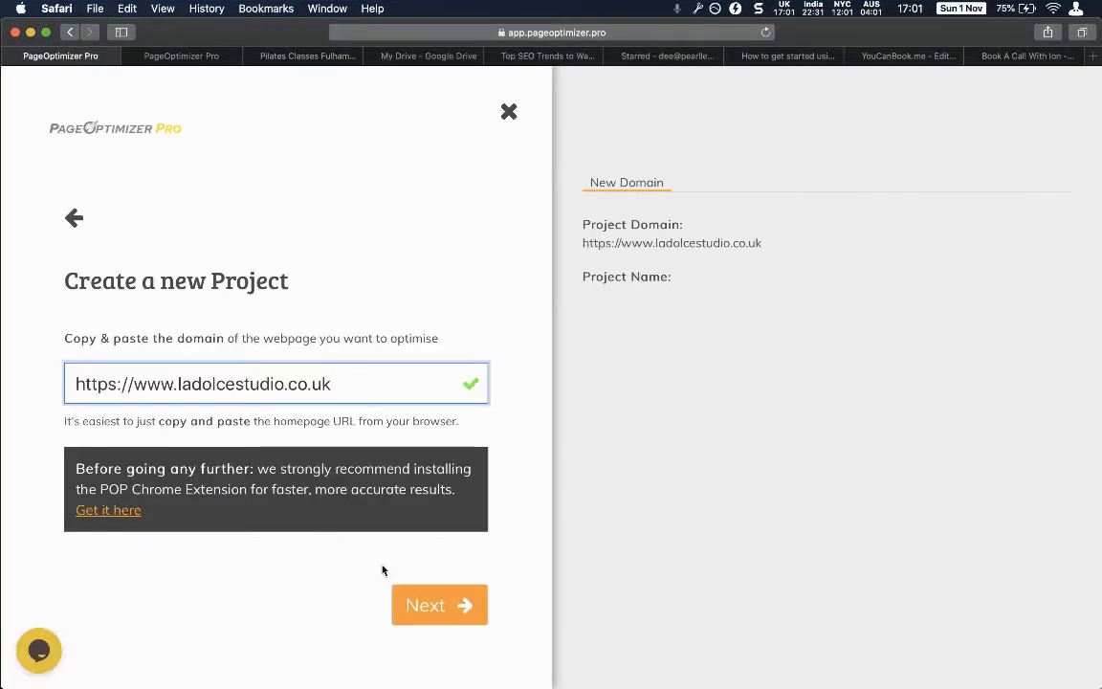
Confirm the domain and create the project named 'La Dolce Studio'.
{"action": "left_click", "coordinate": [456, 605]}
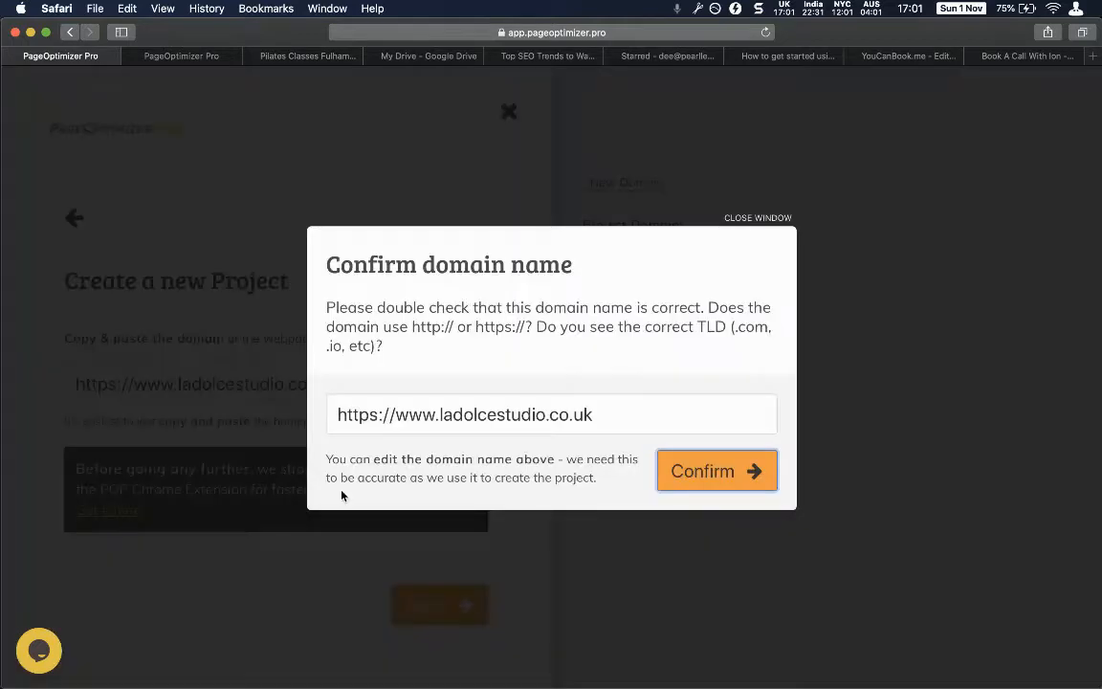
{"action": "left_click", "coordinate": [689, 474]}
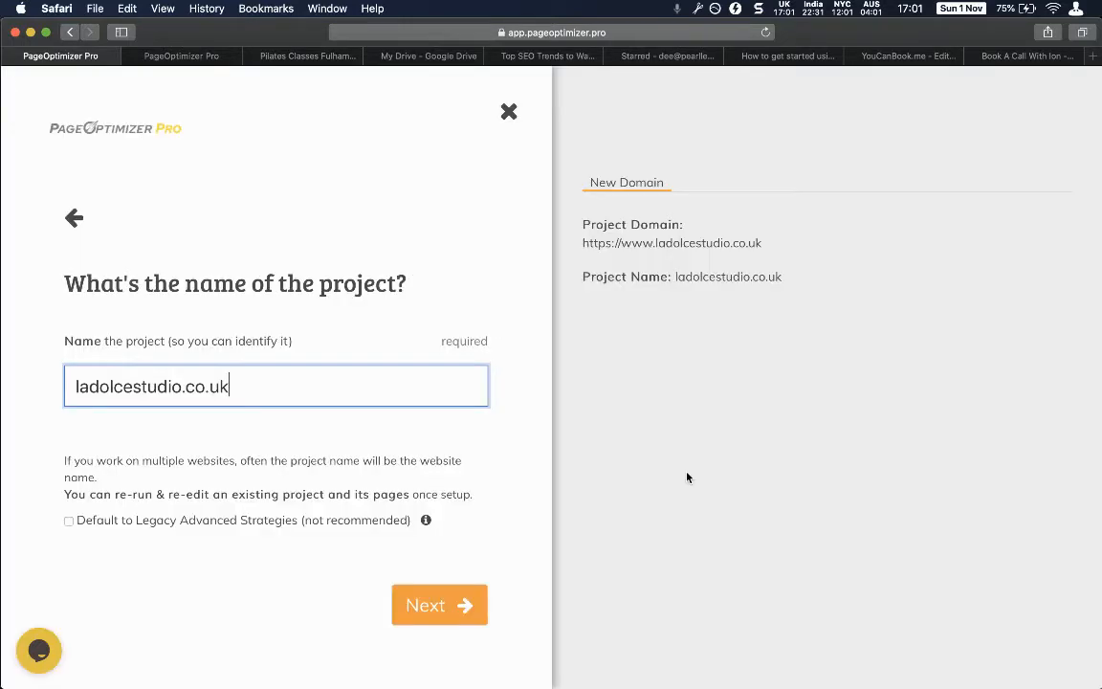
{"action": "triple_click", "coordinate": [247, 387]}
{"action": "type", "text": "La "}
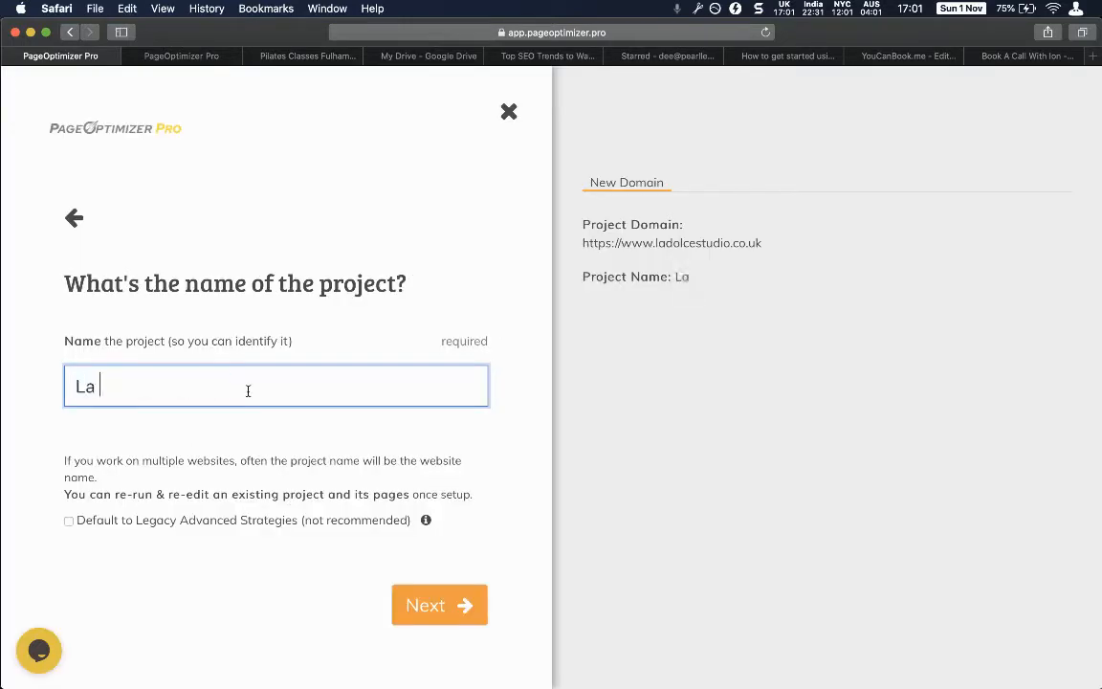
{"action": "type", "text": "Dolce Studio"}
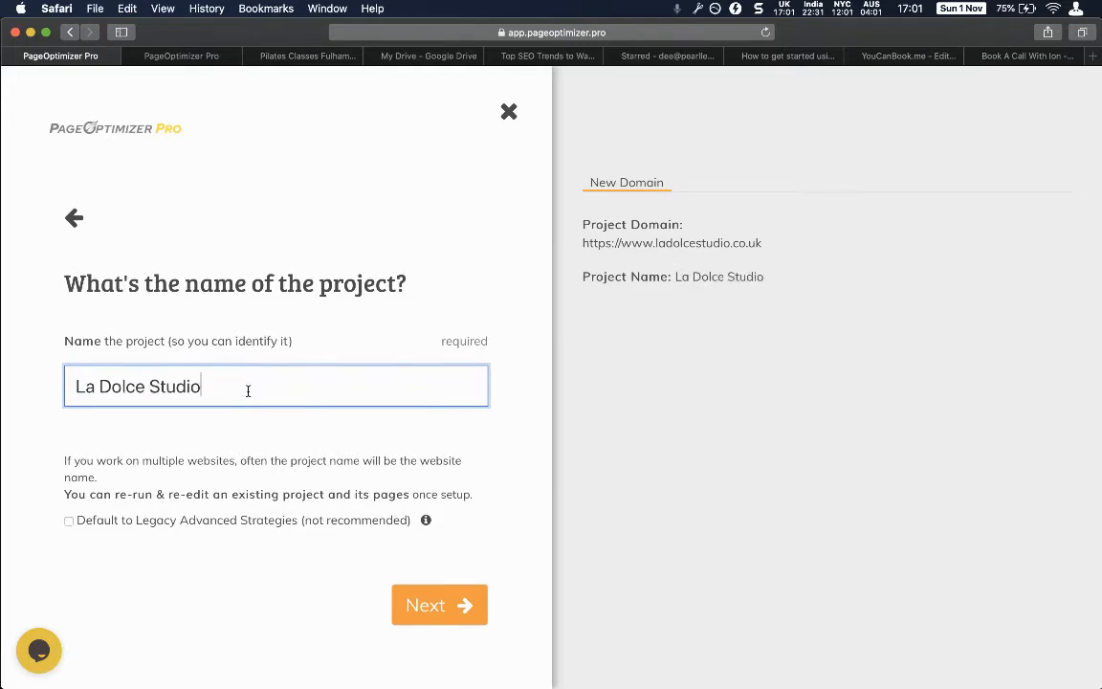
{"action": "left_click", "coordinate": [459, 602]}
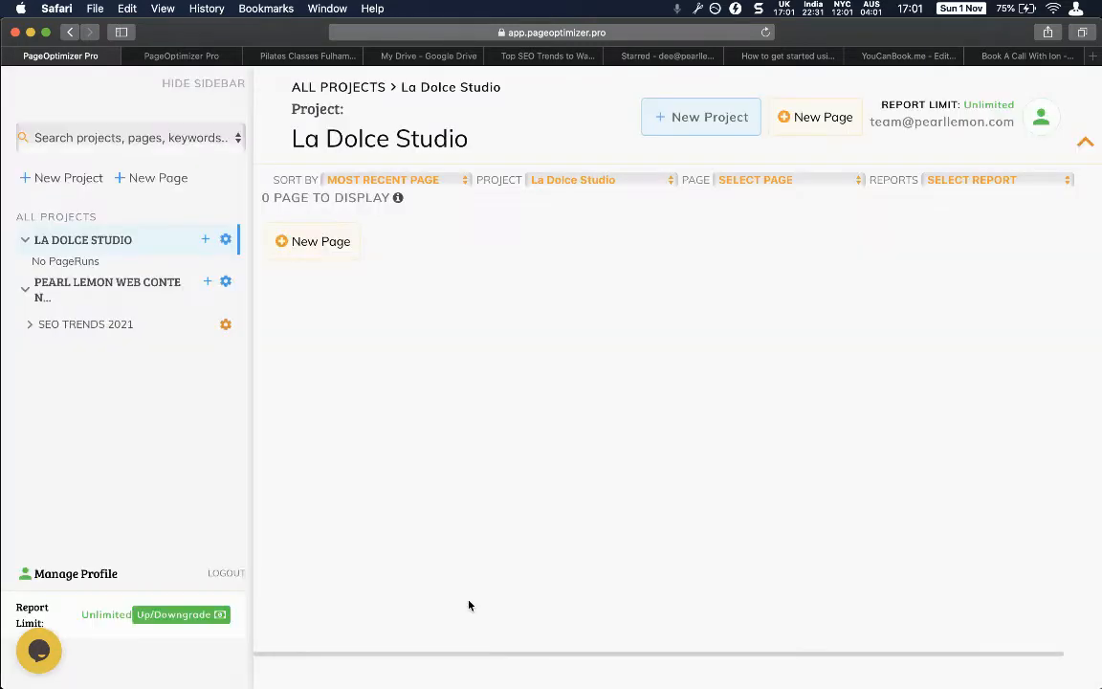
Begin a new page setup, then view Google Drive's Shared with me files.
{"action": "left_click", "coordinate": [293, 244]}
{"action": "left_click", "coordinate": [671, 516]}
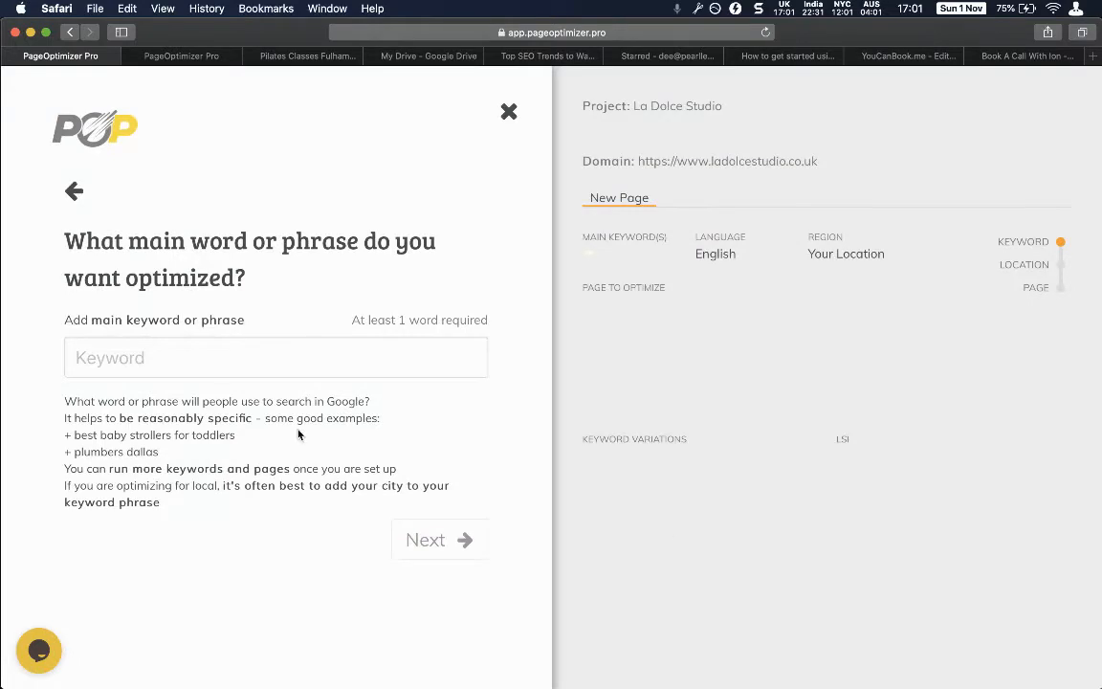
{"action": "left_click", "coordinate": [166, 373]}
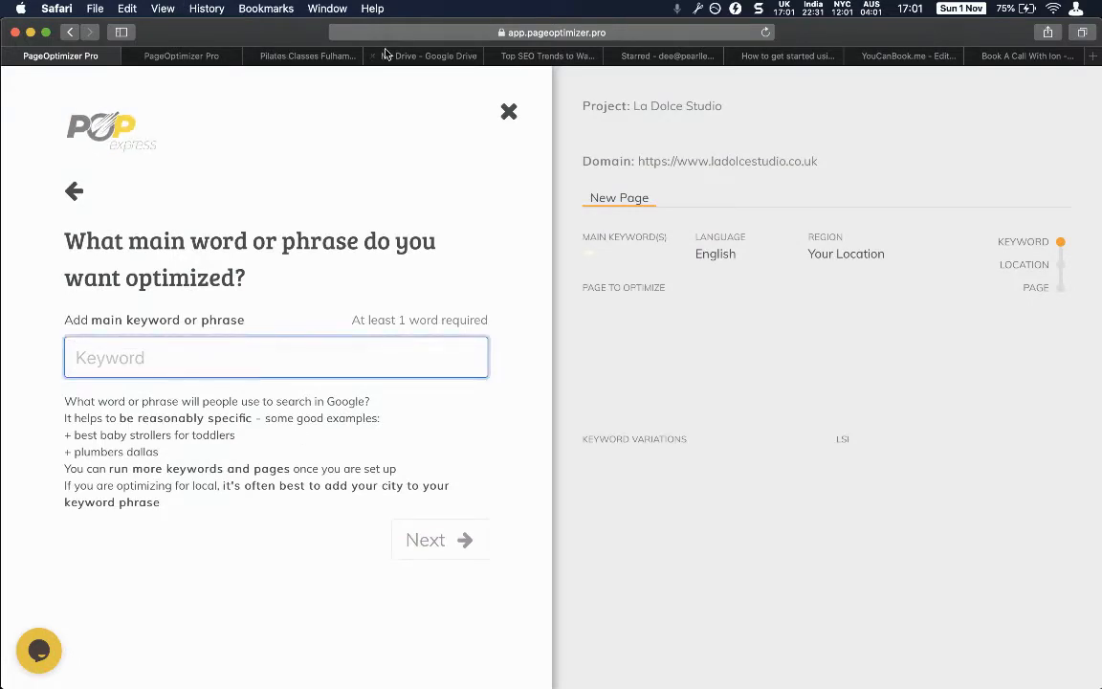
{"action": "left_click", "coordinate": [427, 59]}
{"action": "left_click", "coordinate": [137, 260]}
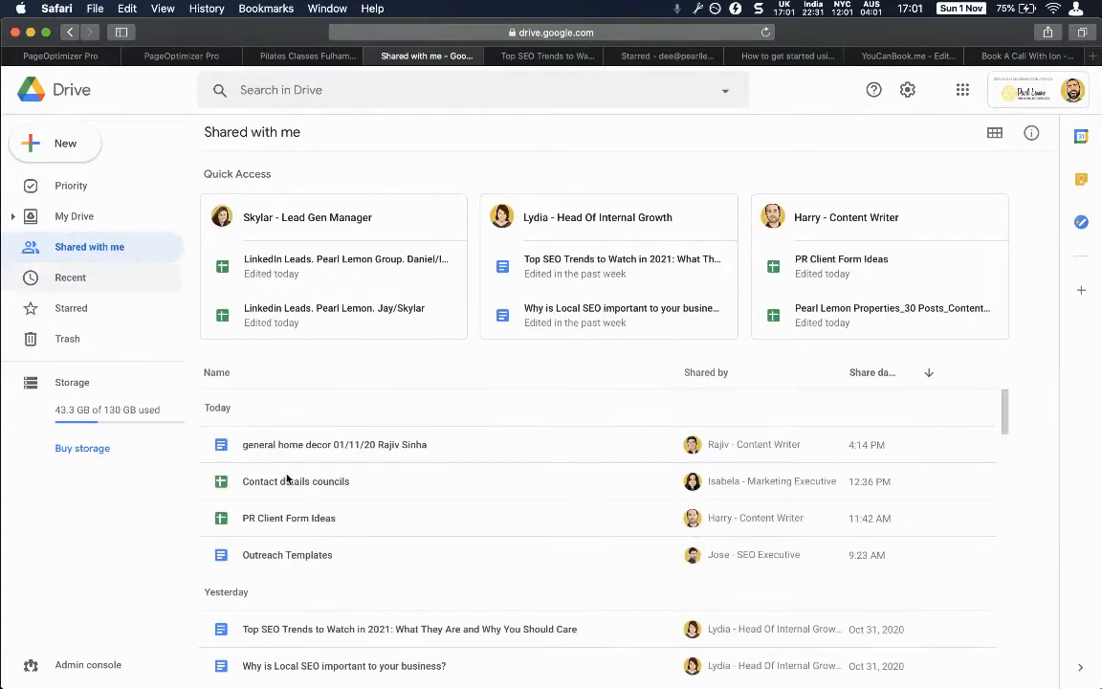
Search Drive for 'pilates' and open the La Dolce 1.5k article document.
{"action": "scroll", "coordinate": [291, 481], "scroll_direction": "down", "scroll_amount": 5}
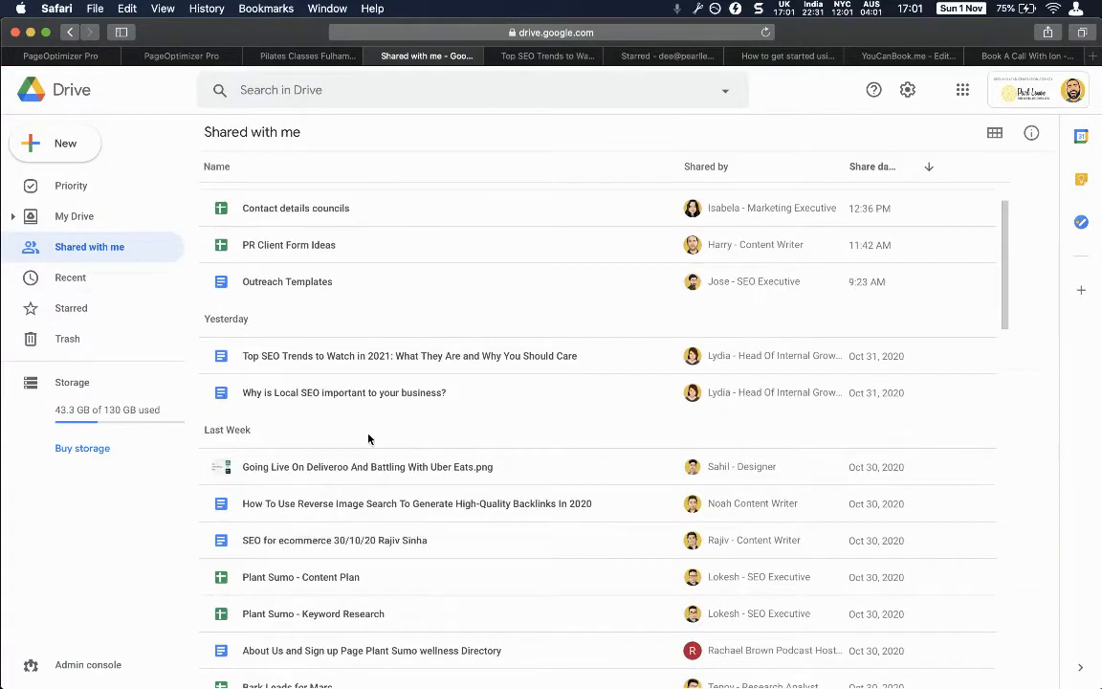
{"action": "scroll", "coordinate": [376, 450], "scroll_direction": "down", "scroll_amount": 6}
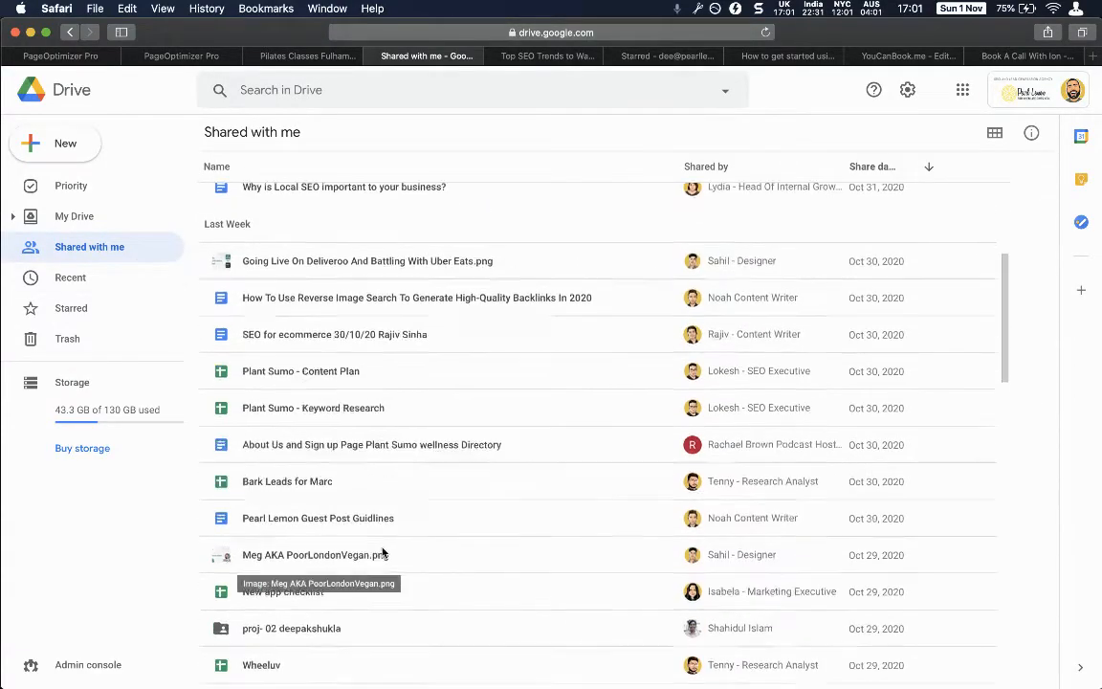
{"action": "scroll", "coordinate": [382, 552], "scroll_direction": "down", "scroll_amount": 4}
{"action": "scroll", "coordinate": [382, 552], "scroll_direction": "down", "scroll_amount": 4}
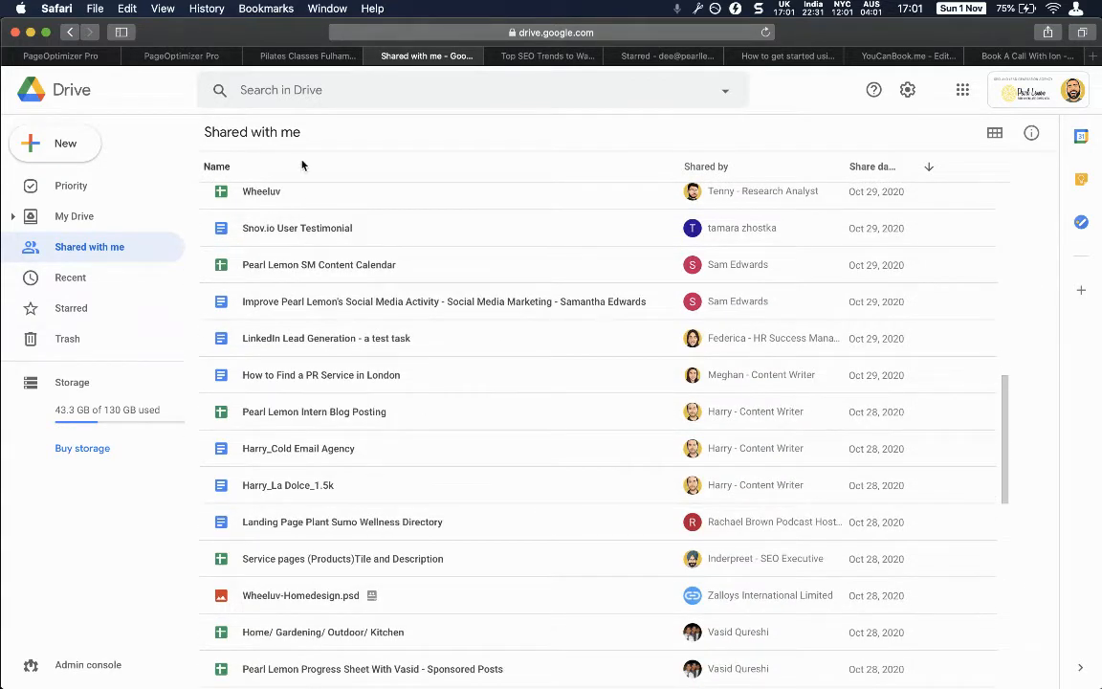
{"action": "left_click", "coordinate": [245, 90]}
{"action": "type", "text": "pilates"}
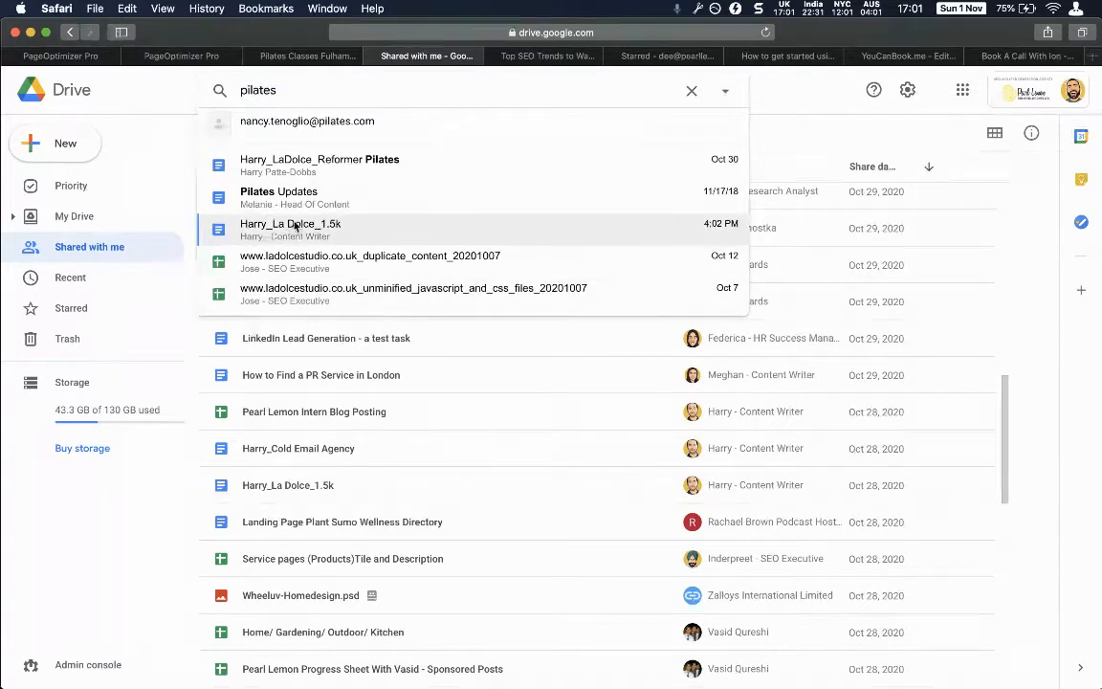
{"action": "left_click", "coordinate": [309, 230]}
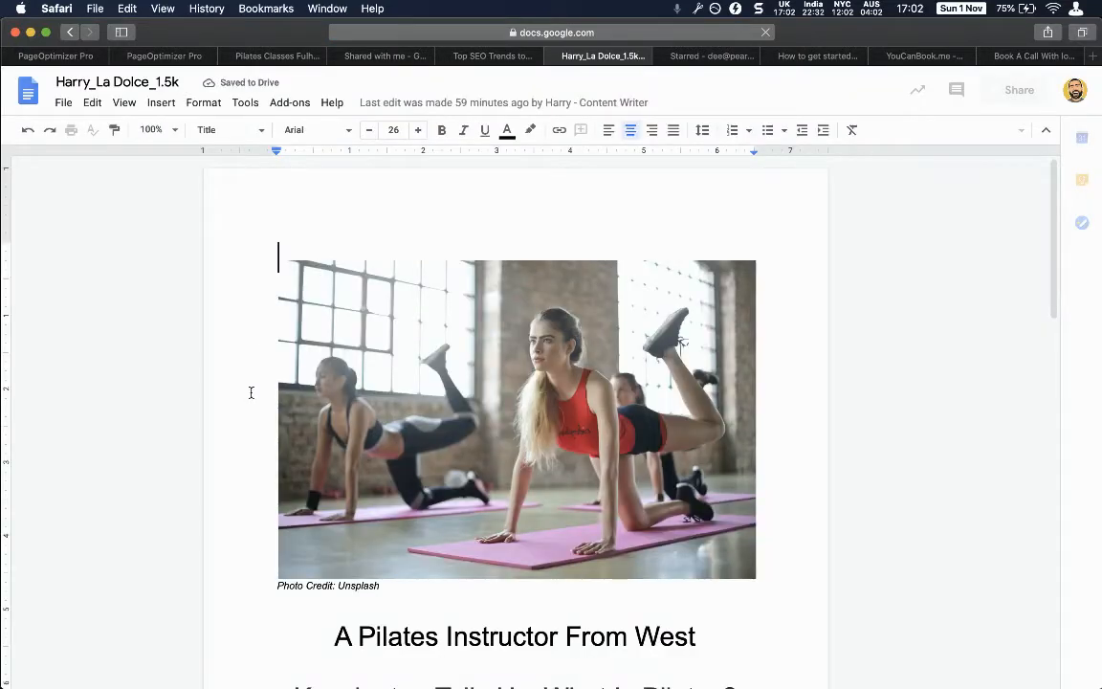
Read through the Pilates article, then return to the Shared with me file list.
{"action": "scroll", "coordinate": [251, 393], "scroll_direction": "down", "scroll_amount": 5}
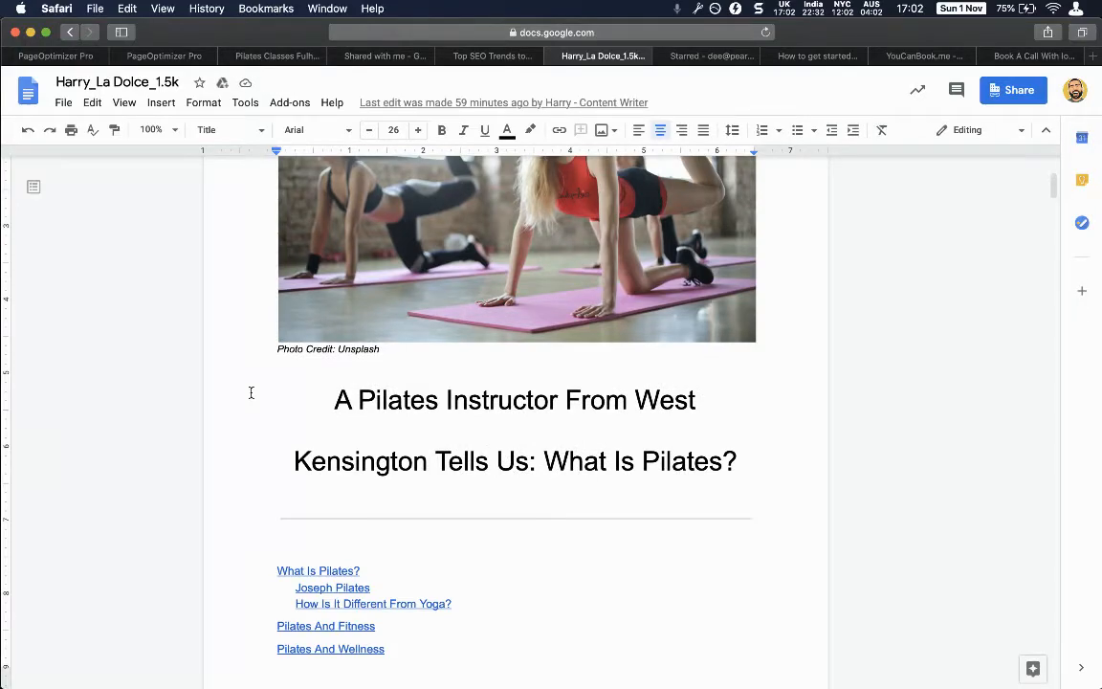
{"action": "scroll", "coordinate": [251, 392], "scroll_direction": "down", "scroll_amount": 10}
{"action": "scroll", "coordinate": [251, 393], "scroll_direction": "up", "scroll_amount": 15}
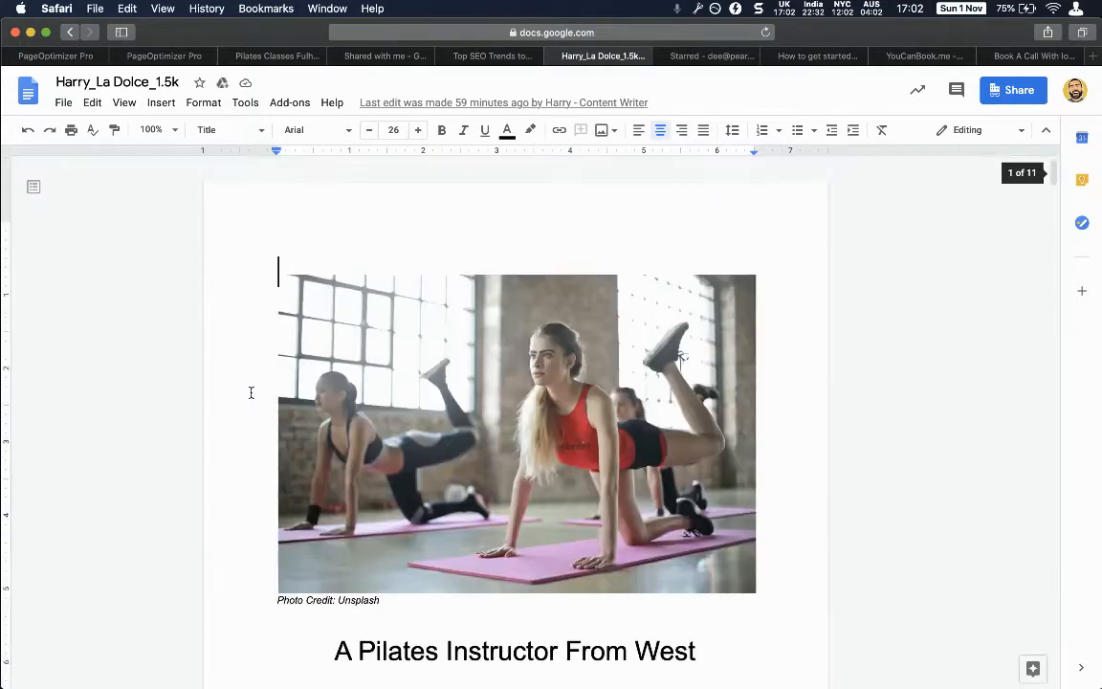
{"action": "scroll", "coordinate": [250, 392], "scroll_direction": "down", "scroll_amount": 10}
{"action": "scroll", "coordinate": [250, 392], "scroll_direction": "up", "scroll_amount": 8}
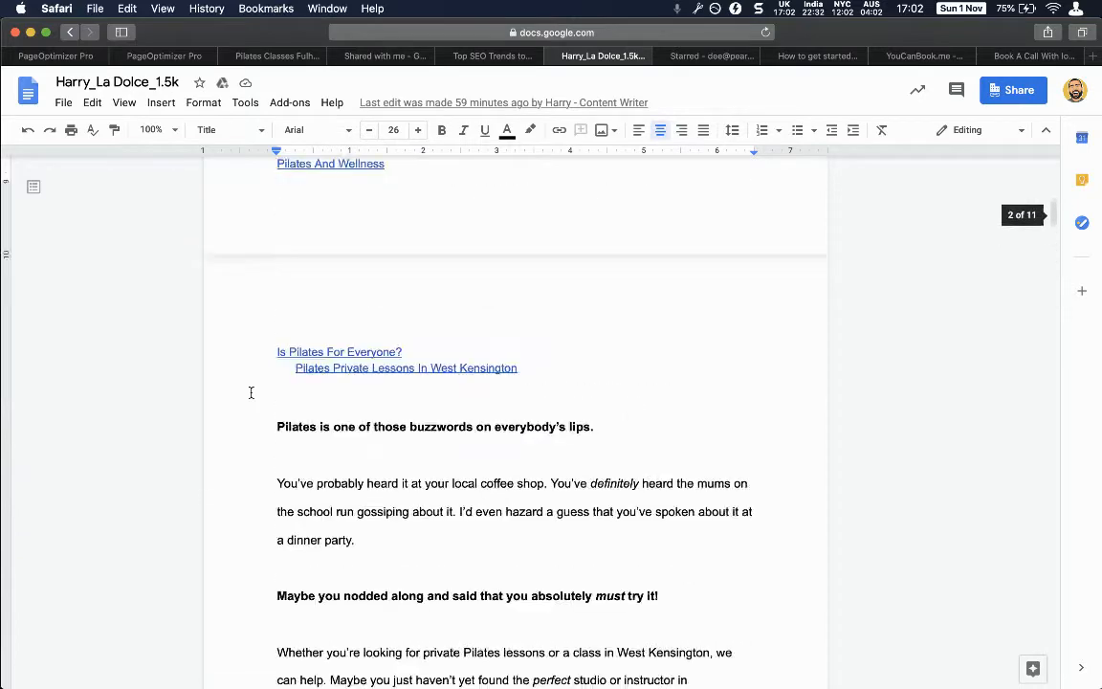
{"action": "scroll", "coordinate": [250, 392], "scroll_direction": "up", "scroll_amount": 8}
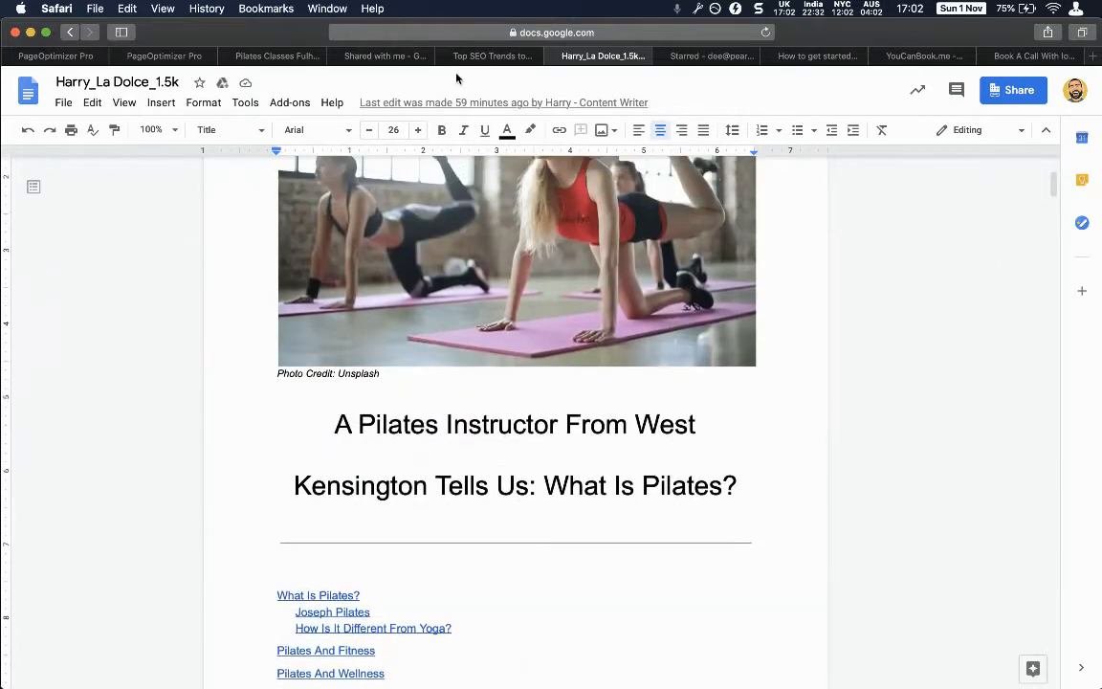
{"action": "left_click", "coordinate": [388, 57]}
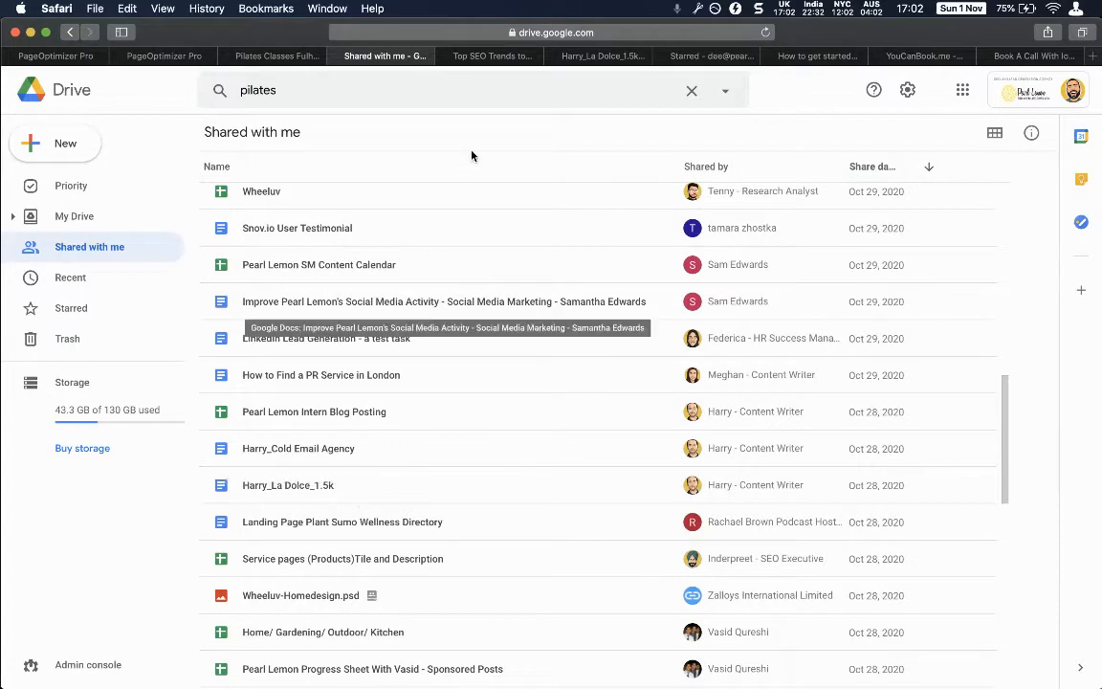
Browse the shared file list and switch to the Top SEO Trends to Watch in 2021 article.
{"action": "scroll", "coordinate": [435, 385], "scroll_direction": "down", "scroll_amount": 10}
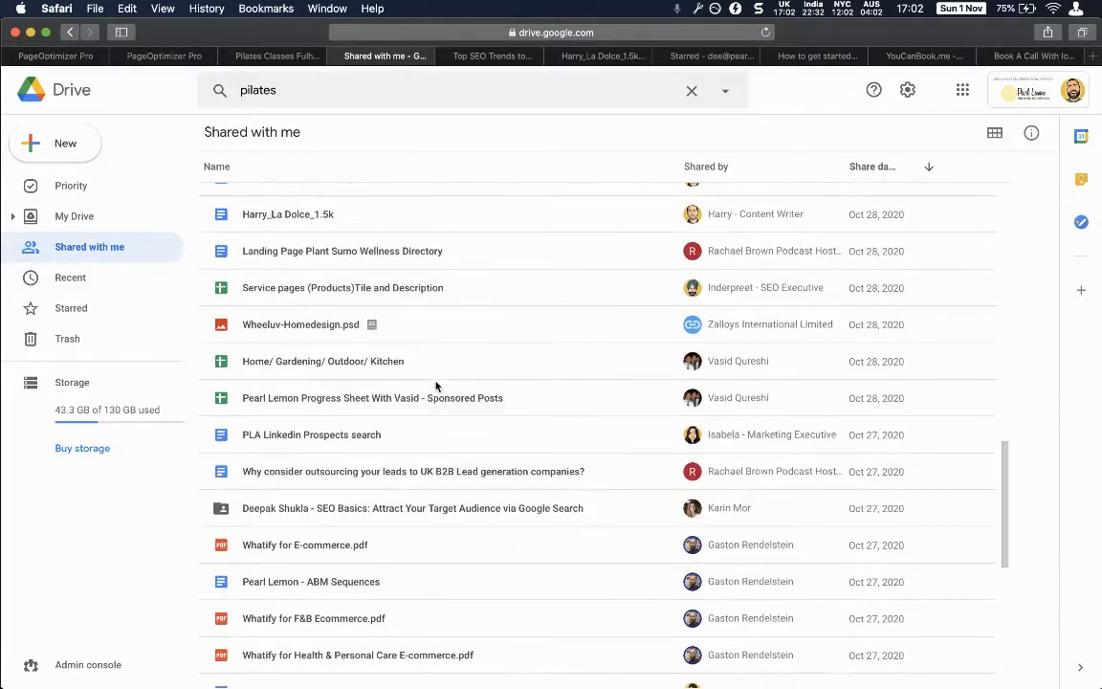
{"action": "scroll", "coordinate": [435, 386], "scroll_direction": "down", "scroll_amount": 6}
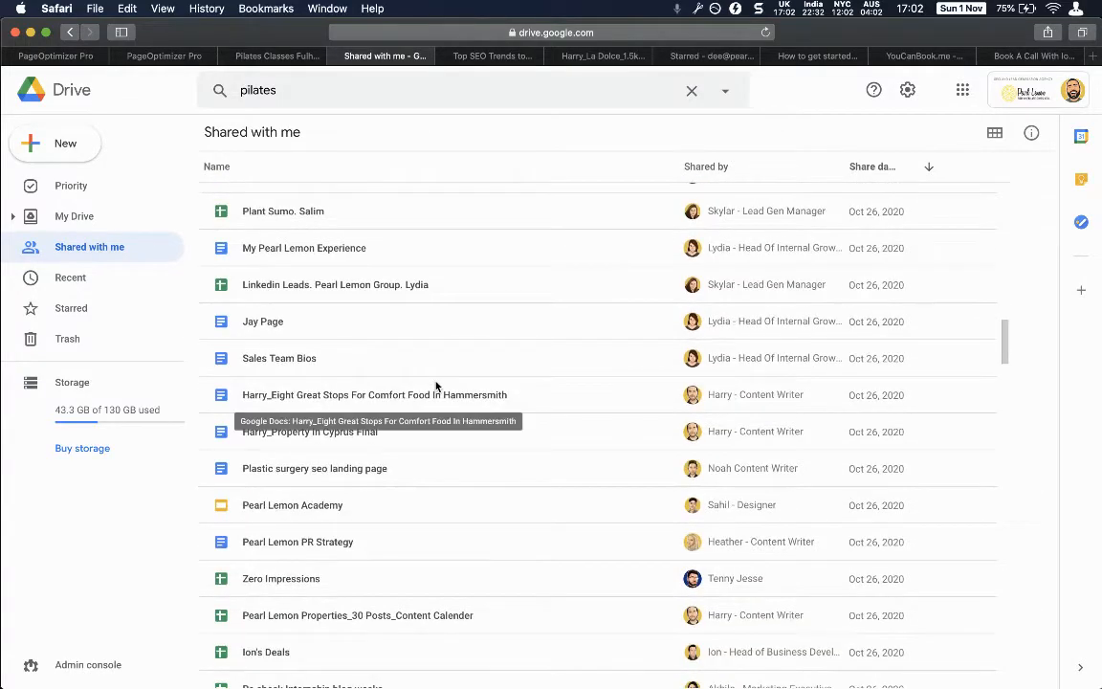
{"action": "scroll", "coordinate": [436, 386], "scroll_direction": "up", "scroll_amount": 20}
{"action": "scroll", "coordinate": [435, 385], "scroll_direction": "down", "scroll_amount": 5}
{"action": "scroll", "coordinate": [435, 386], "scroll_direction": "down", "scroll_amount": 7}
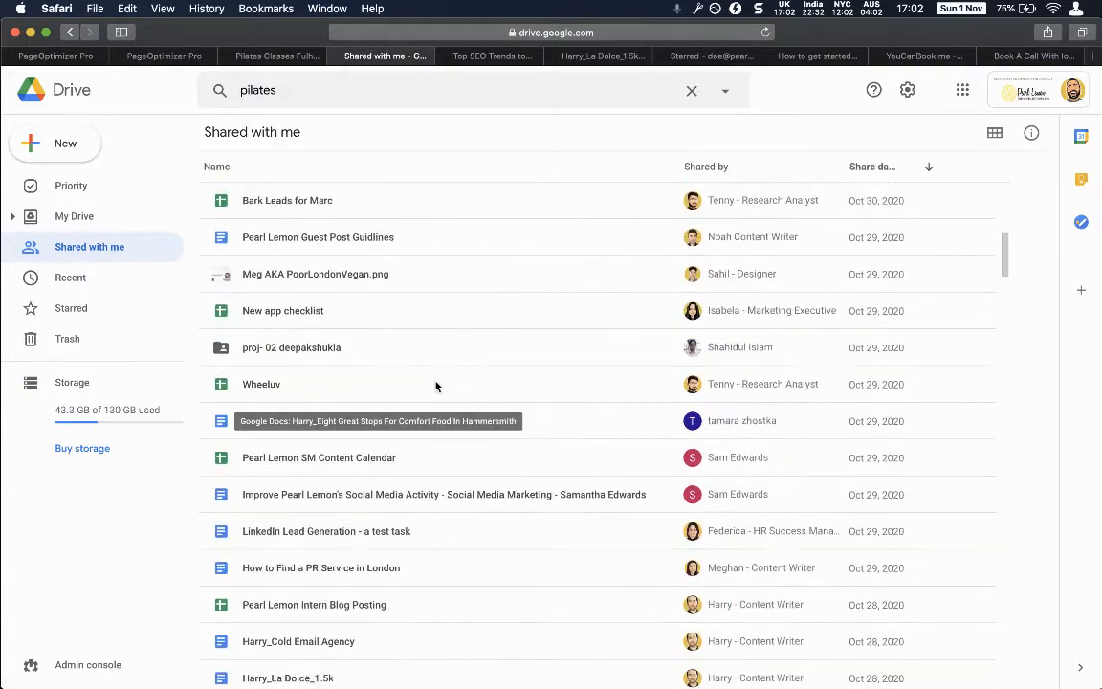
{"action": "left_click", "coordinate": [517, 55]}
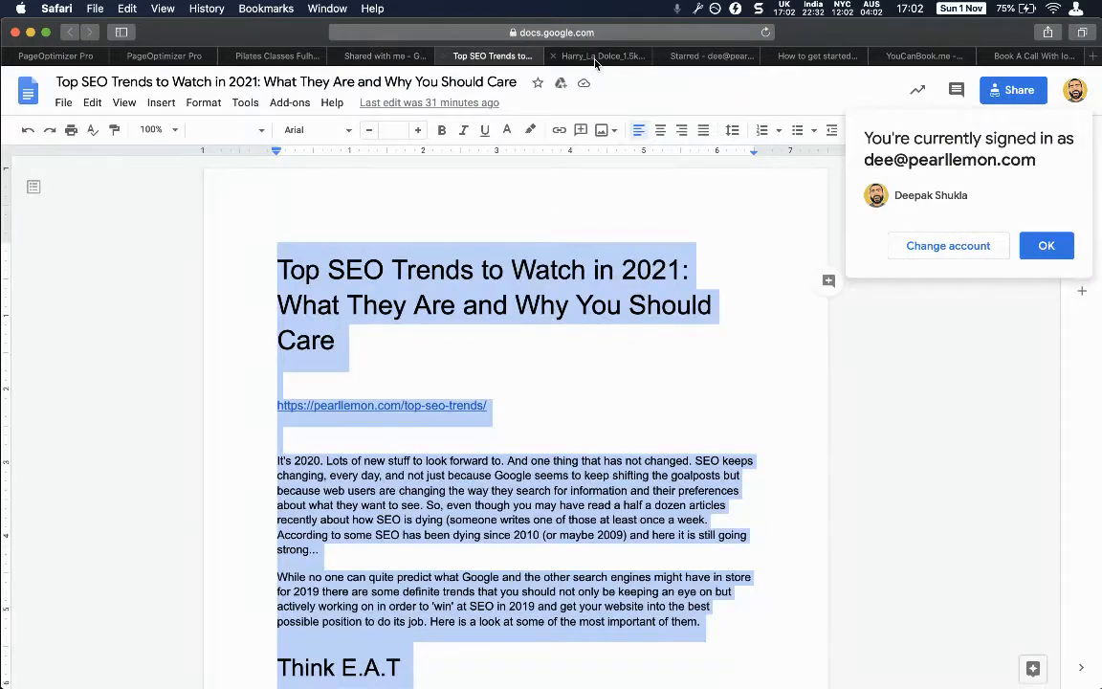
Retitle the Pilates article document as 'What Is Pilates'.
{"action": "left_click", "coordinate": [594, 57]}
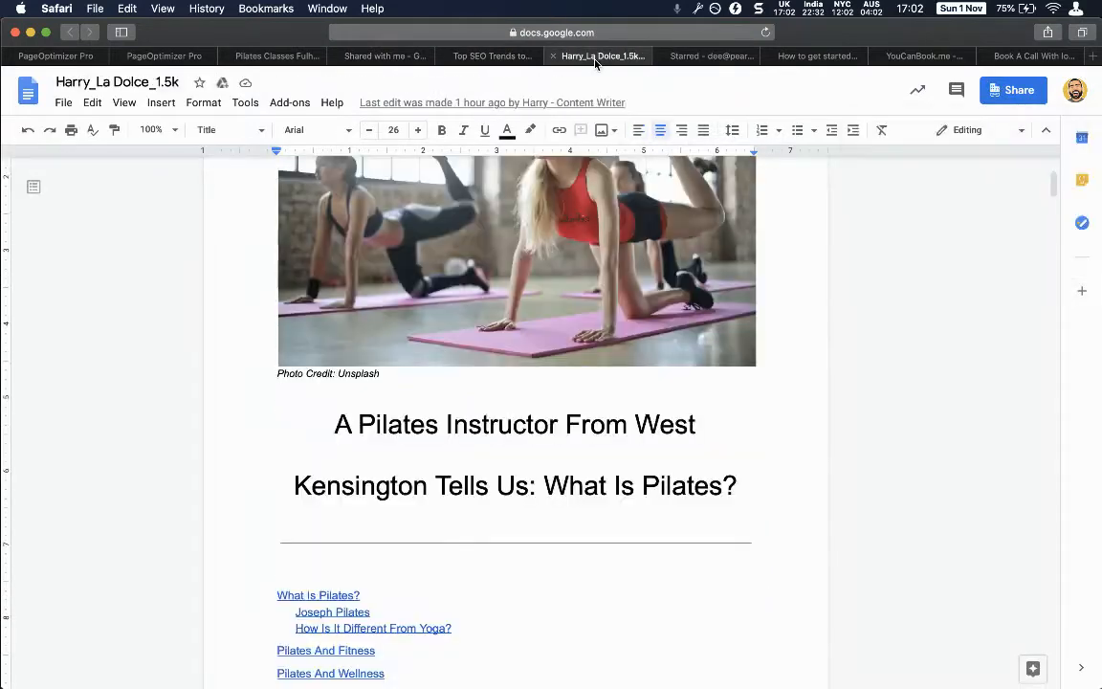
{"action": "left_click", "coordinate": [175, 83]}
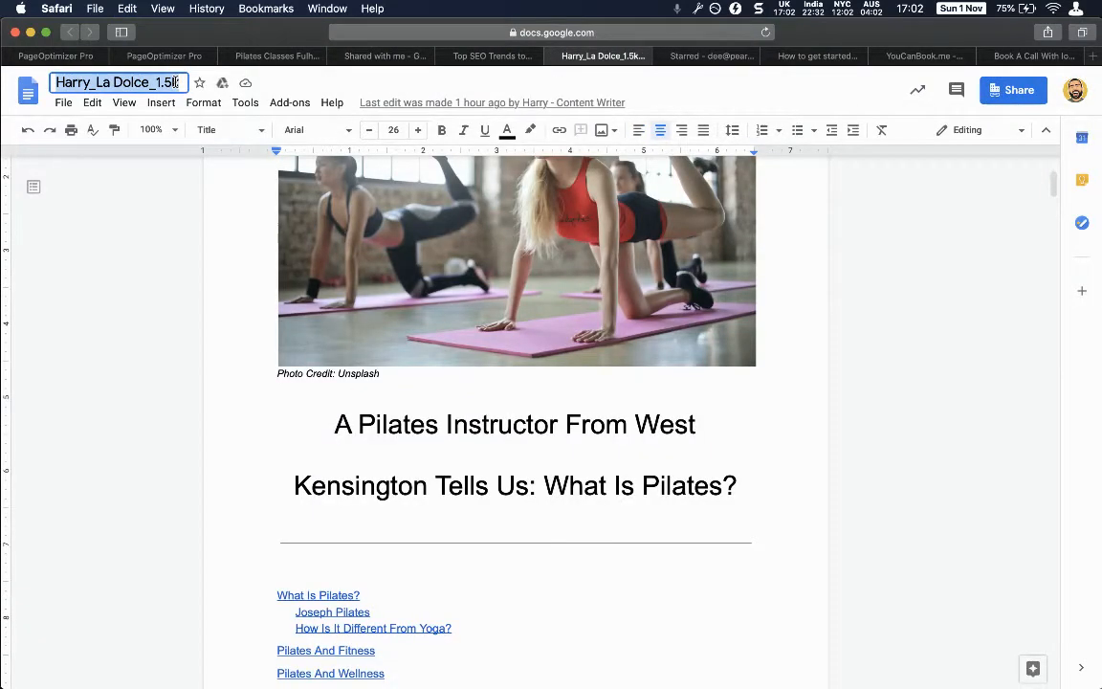
{"action": "type", "text": "What is"}
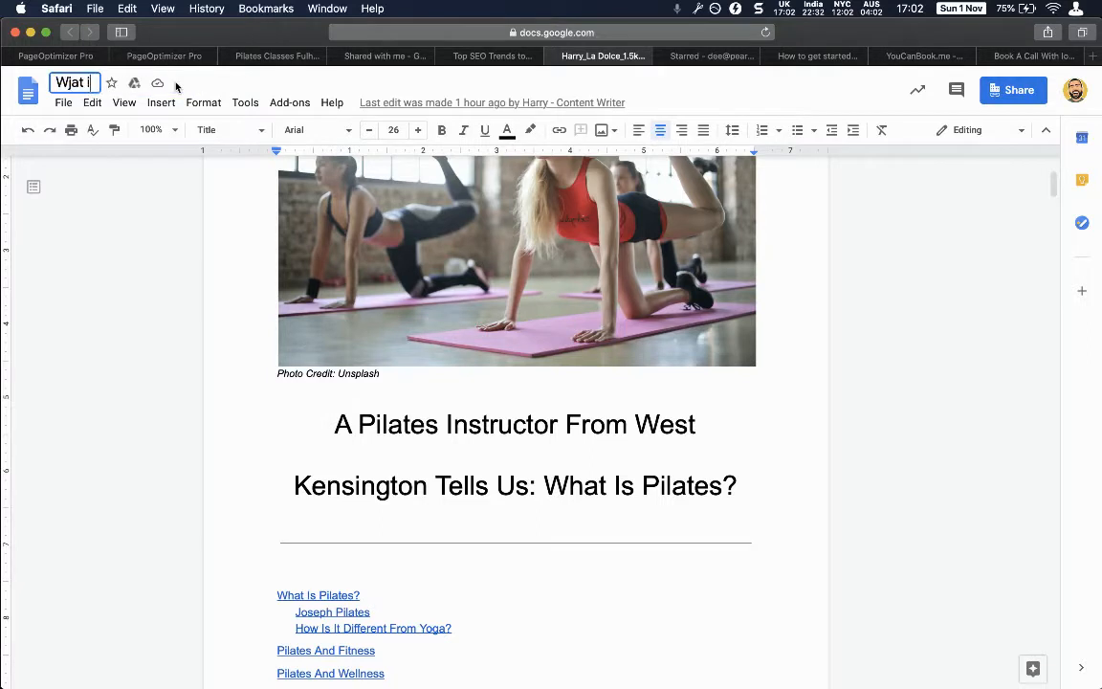
{"action": "key", "text": "super+a"}
{"action": "type", "text": "What is"}
{"action": "key", "text": "BackSpace"}
{"action": "key", "text": "BackSpace"}
{"action": "type", "text": "Is Pi"}
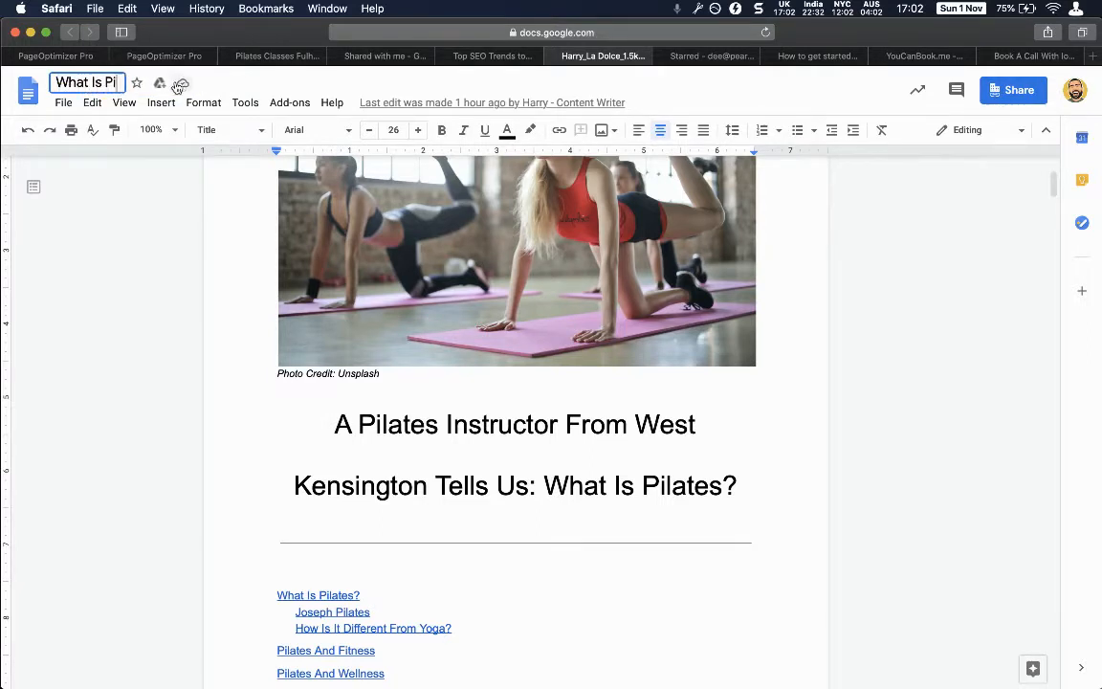
{"action": "type", "text": "lates"}
{"action": "key", "text": "Return"}
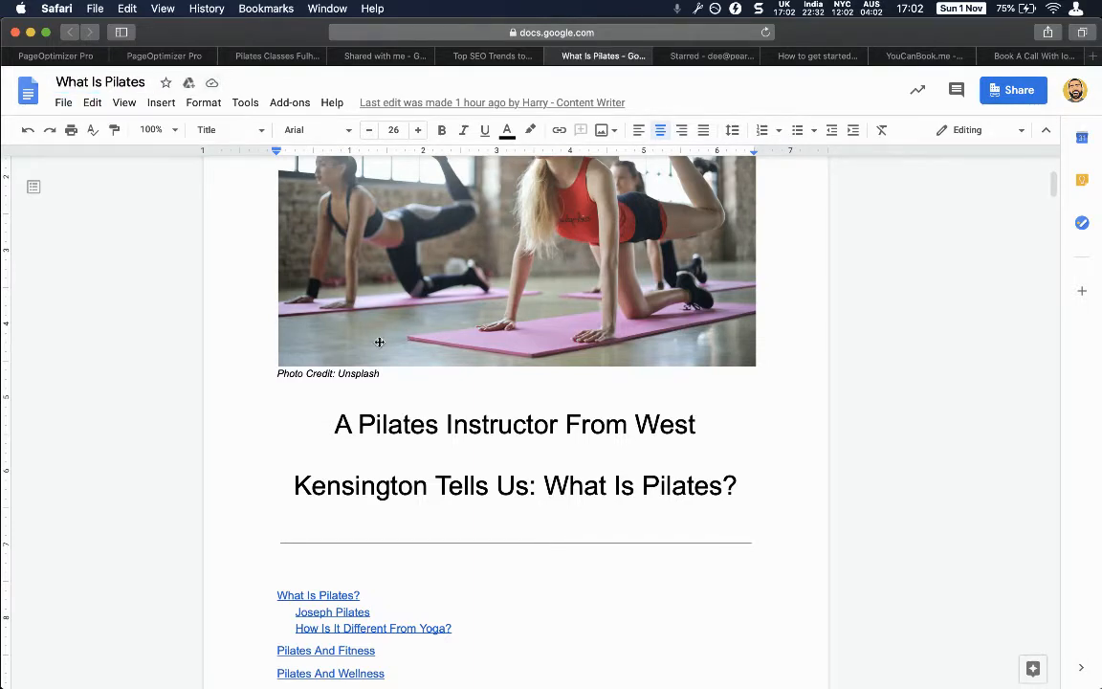
Find the Kensington mention in the article text by searching for 'kensing'.
{"action": "key", "text": "super+f"}
{"action": "type", "text": "kensing"}
{"action": "key", "text": "Return"}
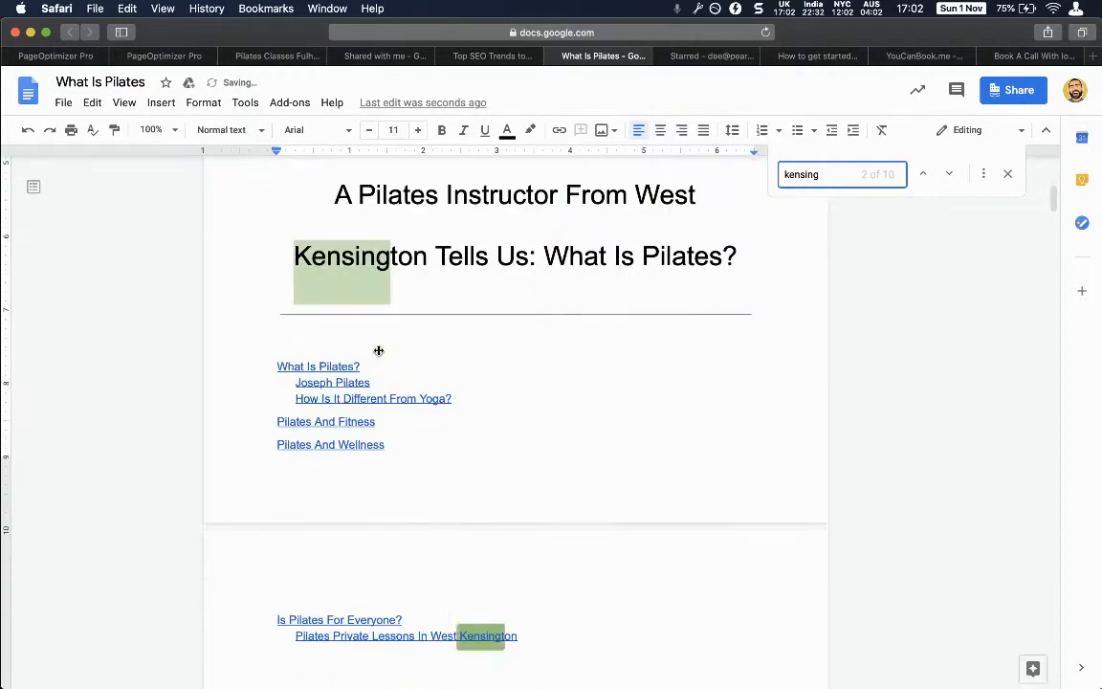
{"action": "scroll", "coordinate": [435, 387], "scroll_direction": "up", "scroll_amount": 5}
{"action": "scroll", "coordinate": [235, 193], "scroll_direction": "down", "scroll_amount": 3}
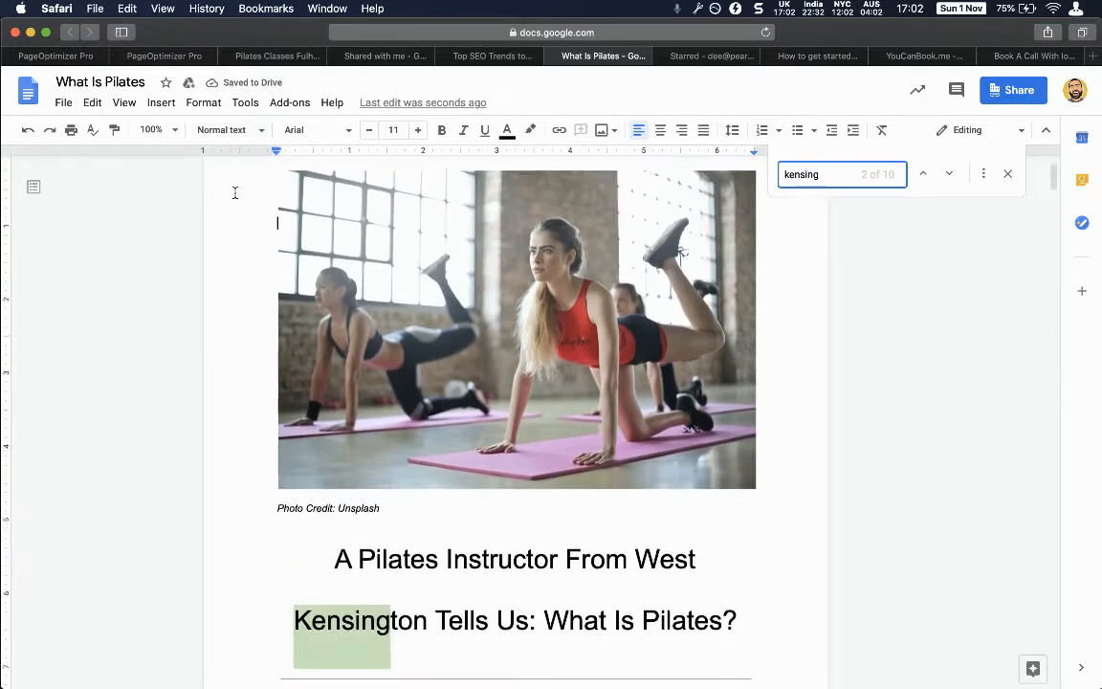
Extend the title to 'What Is Pilates? - ' followed by the writer's name.
{"action": "left_click", "coordinate": [101, 103]}
{"action": "left_click", "coordinate": [102, 86]}
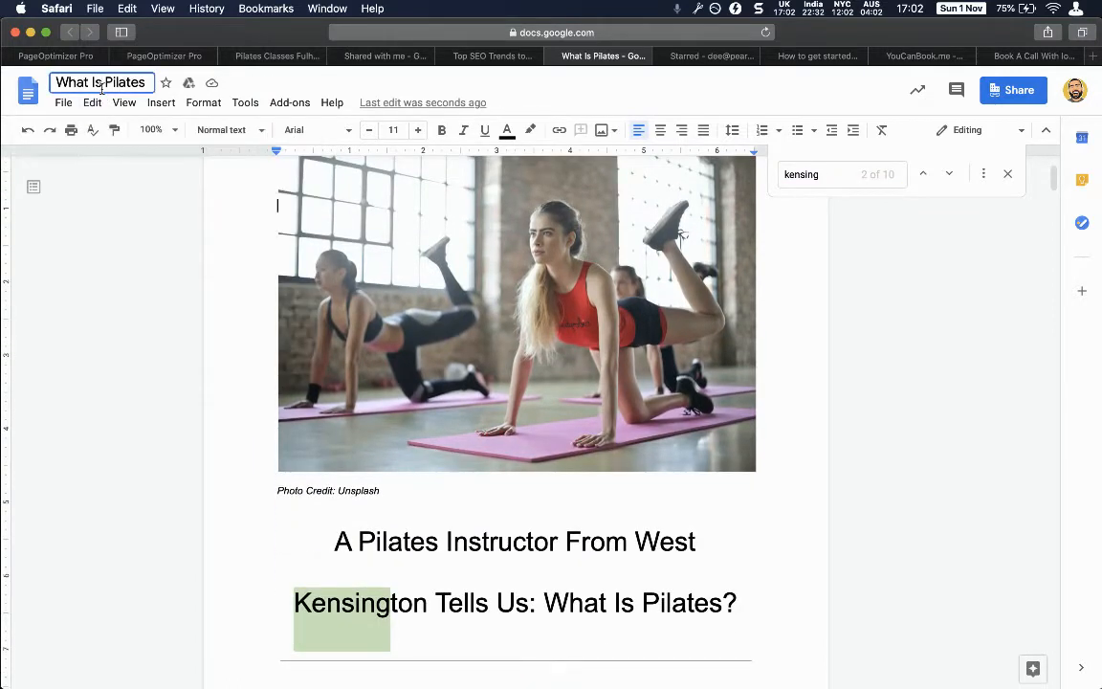
{"action": "type", "text": "? - Ha"}
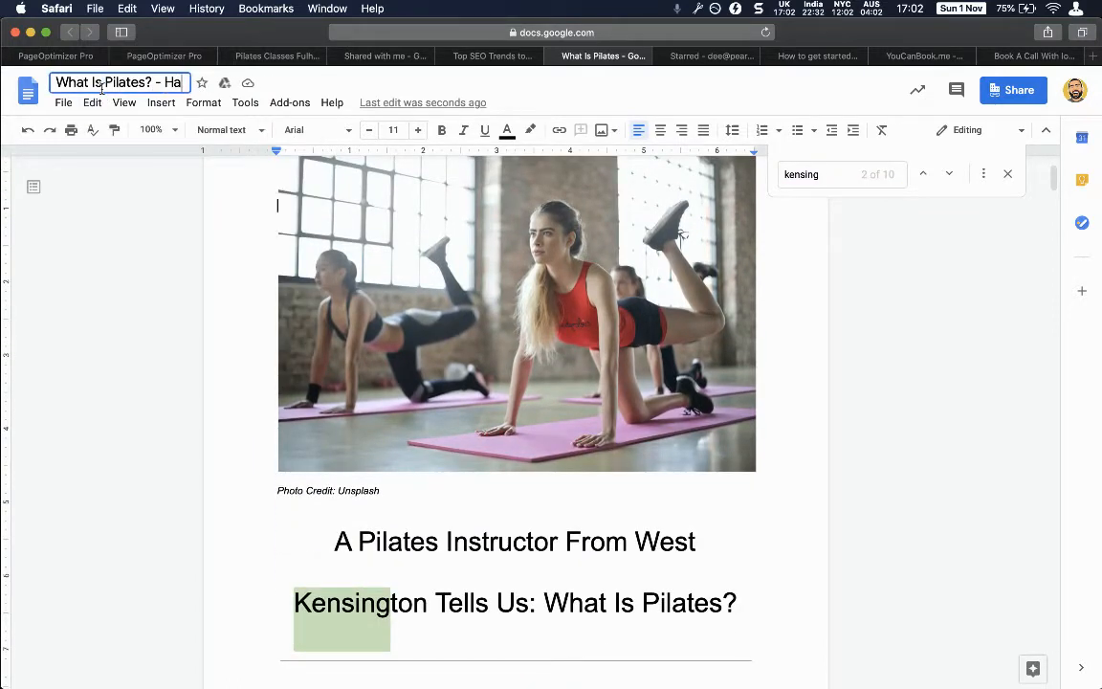
{"action": "type", "text": "rry"}
{"action": "key", "text": "Return"}
{"action": "left_click", "coordinate": [451, 32]}
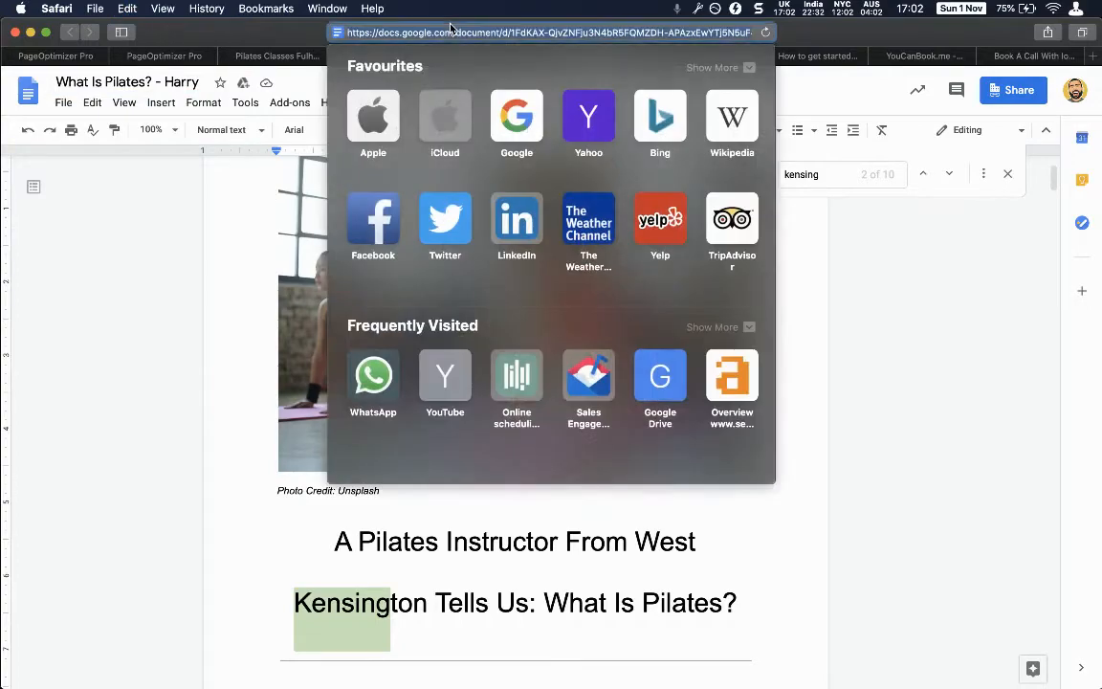
Enter 'Pilates Instructor West Kensington' as the new page's main keyword in PageOptimizer Pro.
{"action": "key", "text": "ctrl+shift+Tab"}
{"action": "key", "text": "ctrl+shift+Tab"}
{"action": "key", "text": "ctrl+shift+Tab"}
{"action": "key", "text": "ctrl+shift+Tab"}
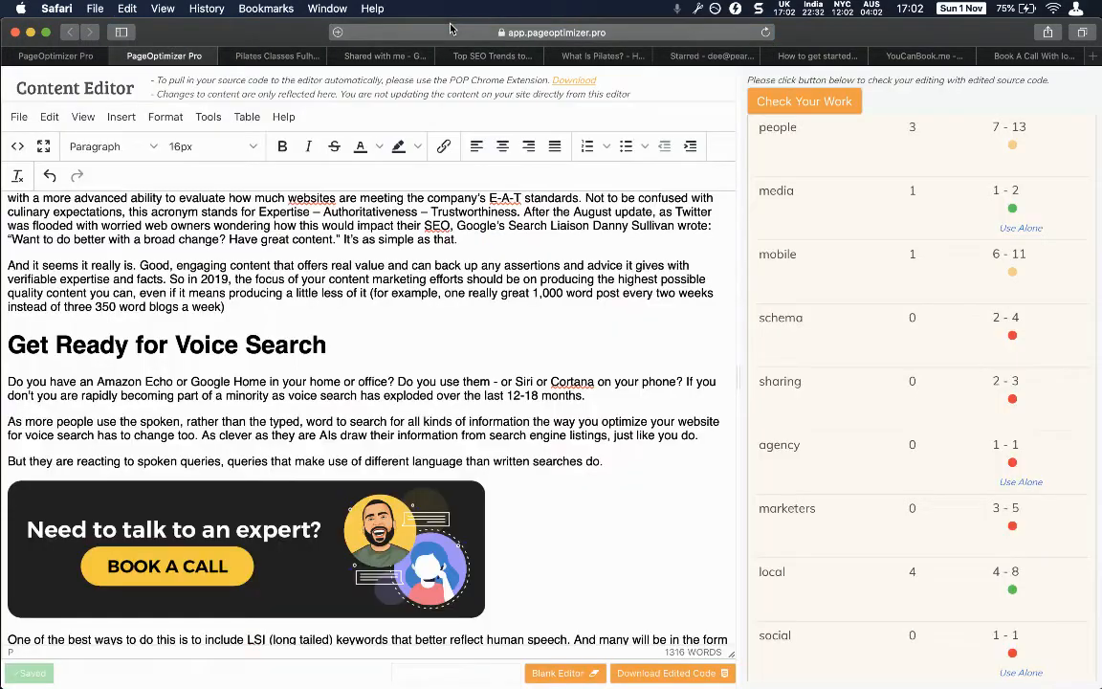
{"action": "key", "text": "ctrl+shift+Tab"}
{"action": "type", "text": "Pil"}
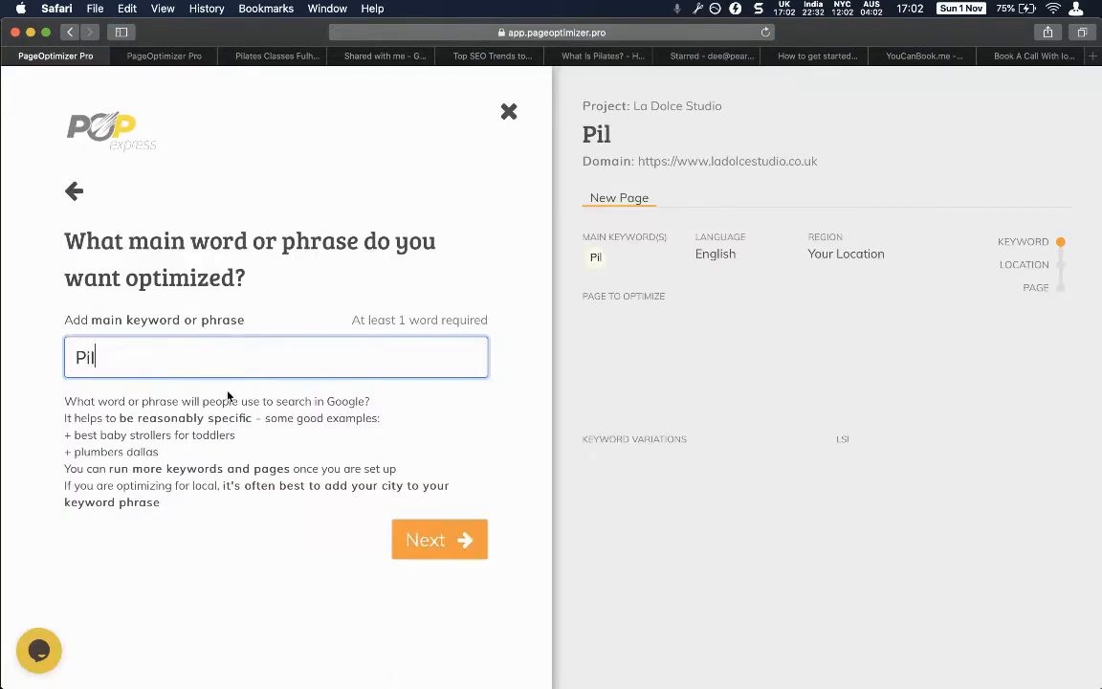
{"action": "type", "text": "ates Instructore"}
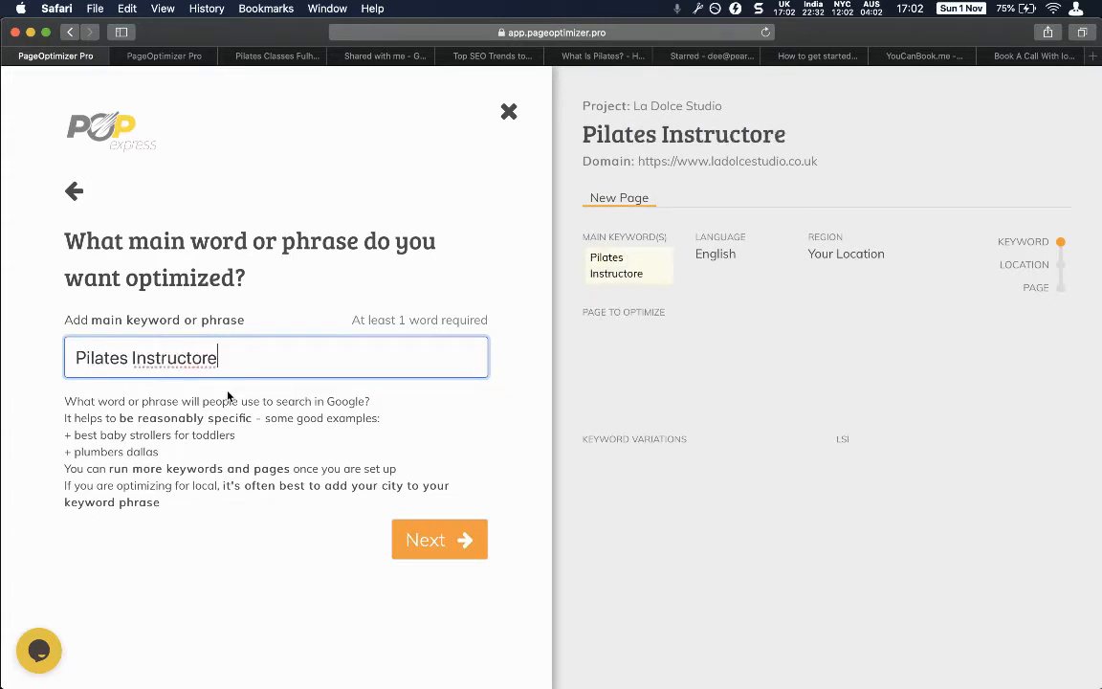
{"action": "key", "text": "BackSpace"}
{"action": "type", "text": "West"}
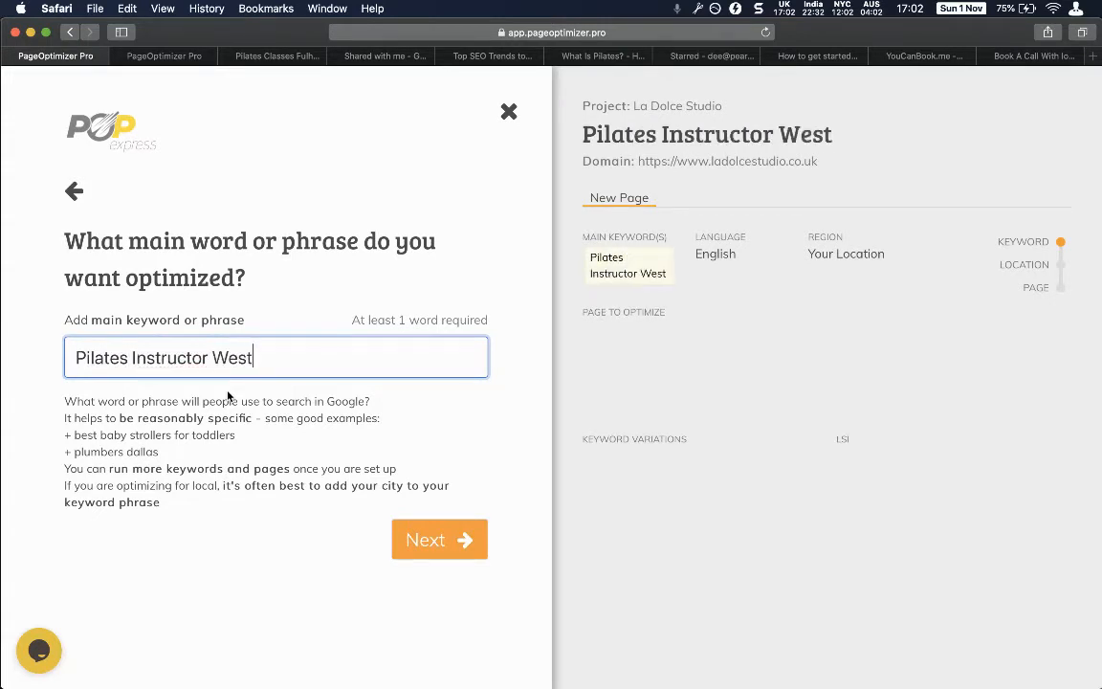
{"action": "type", "text": " Kensington"}
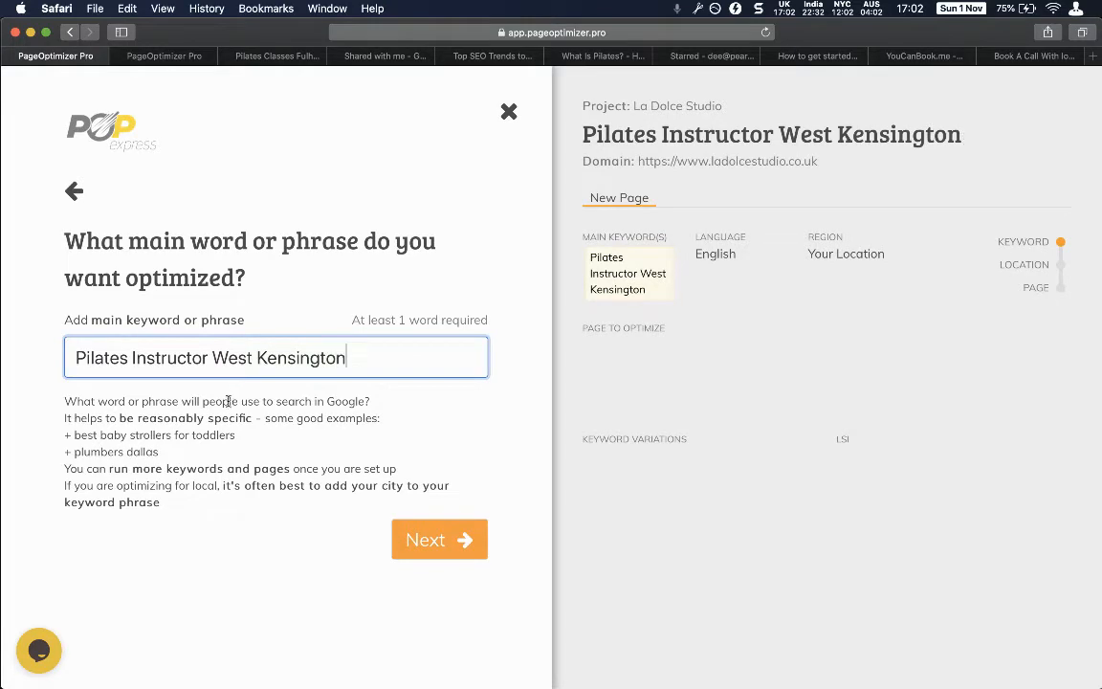
Set the target region to United Kingdom, England, Greater London and proceed to fetching competitors.
{"action": "left_click", "coordinate": [440, 544]}
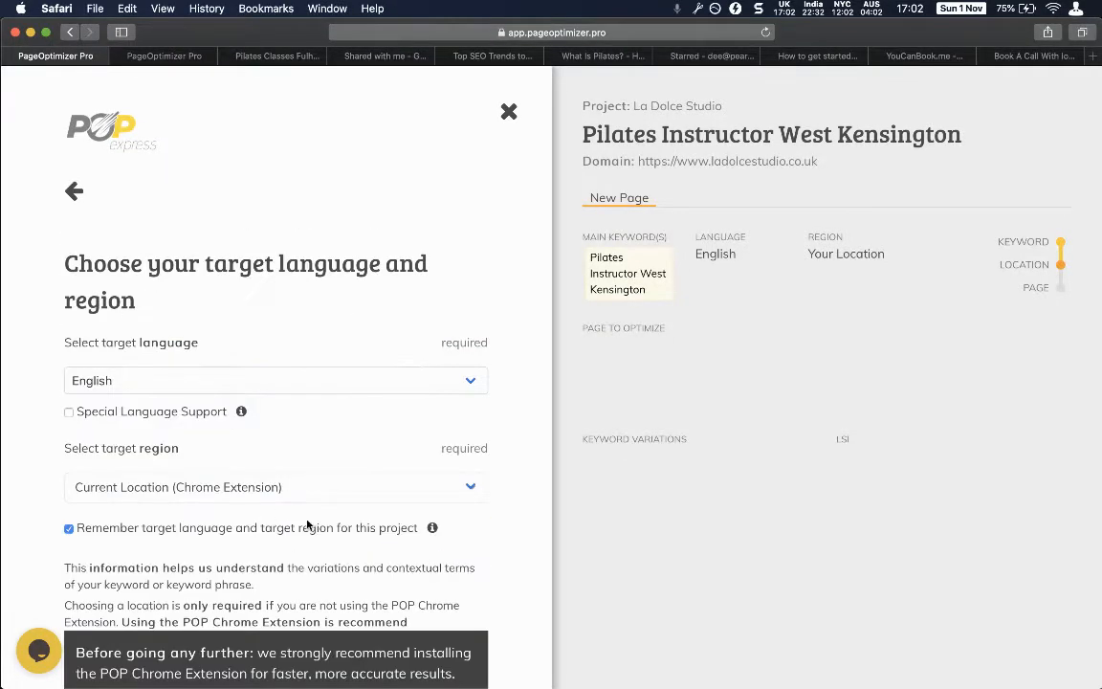
{"action": "scroll", "coordinate": [291, 473], "scroll_direction": "down", "scroll_amount": 2}
{"action": "left_click", "coordinate": [201, 388]}
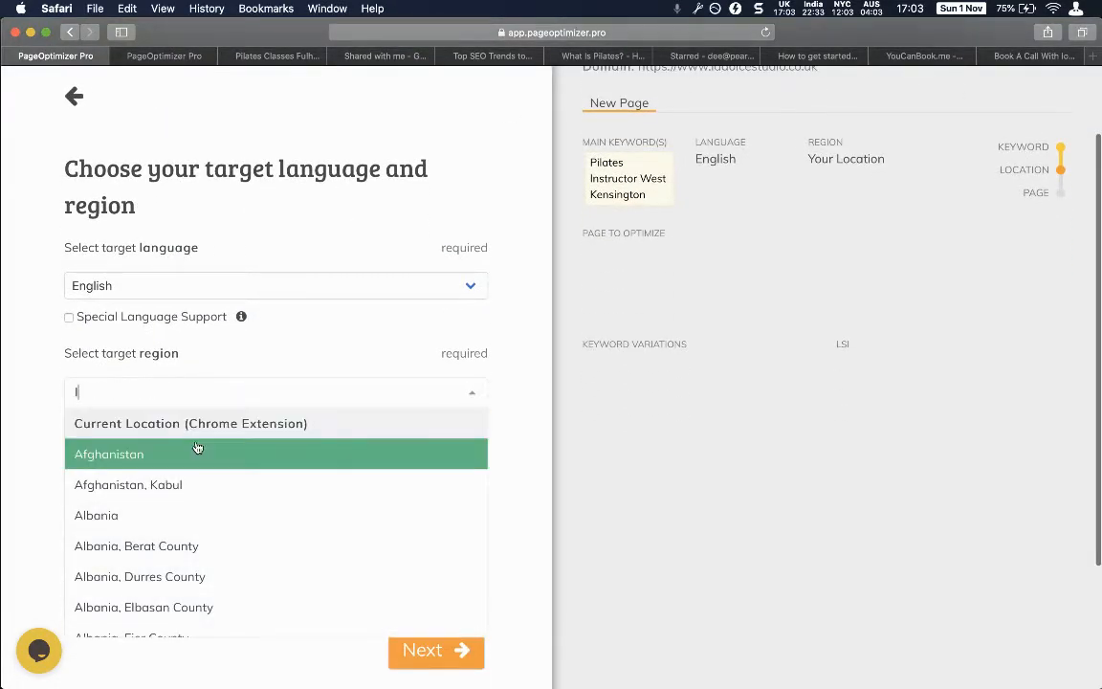
{"action": "type", "text": "london"}
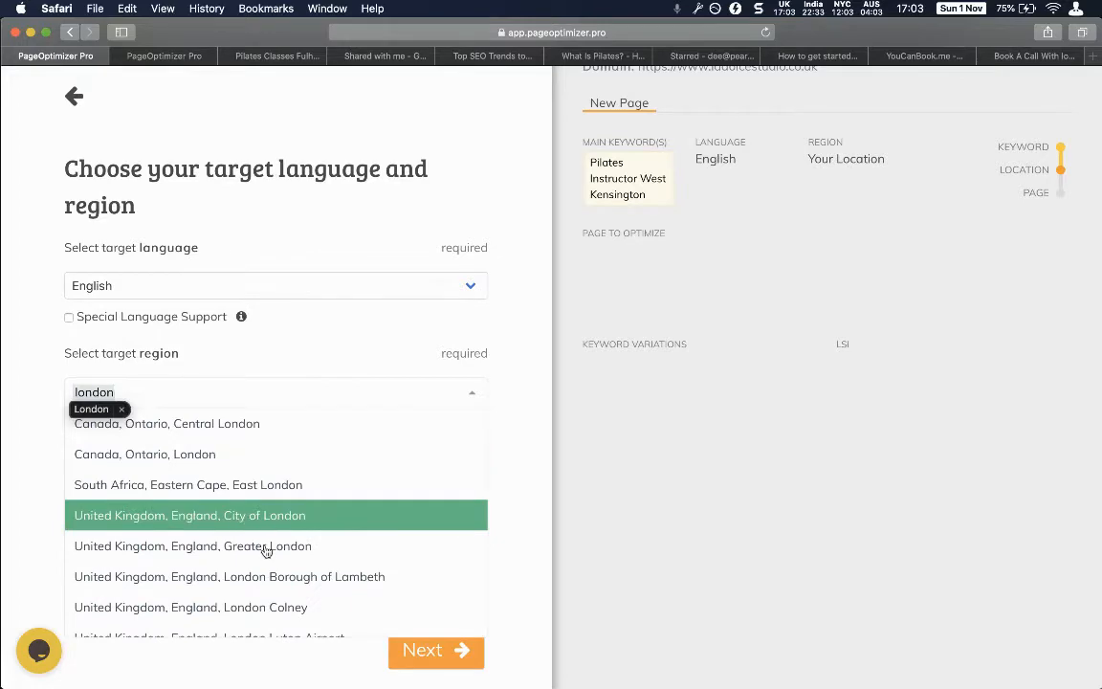
{"action": "left_click", "coordinate": [266, 548]}
{"action": "scroll", "coordinate": [383, 479], "scroll_direction": "down", "scroll_amount": 3}
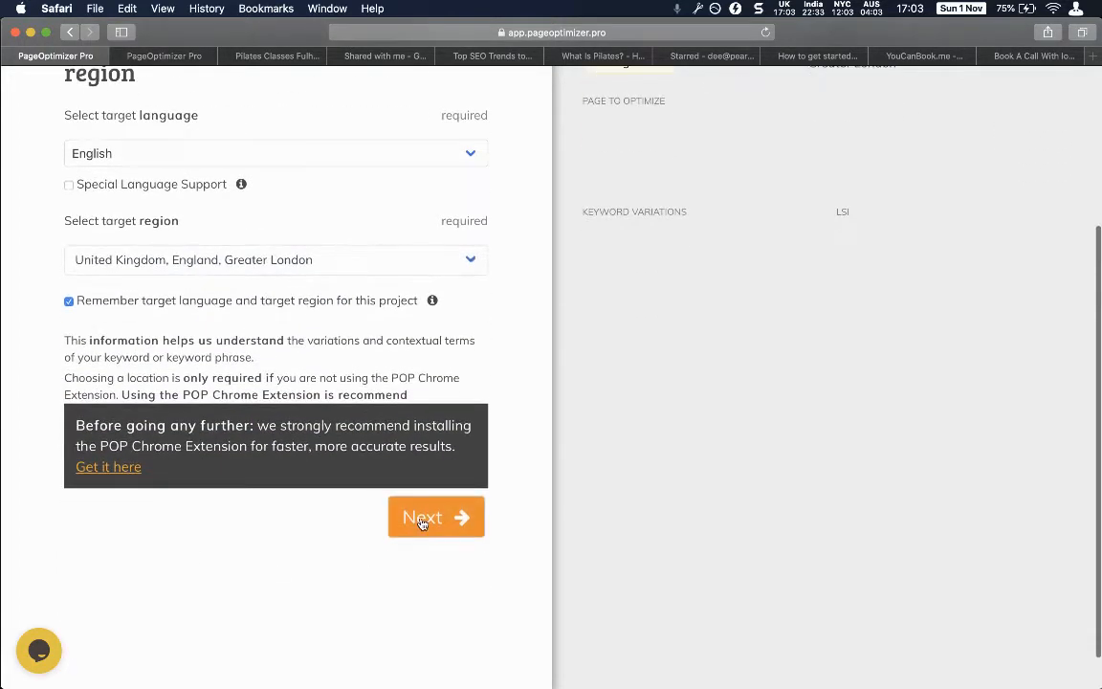
{"action": "left_click", "coordinate": [422, 522]}
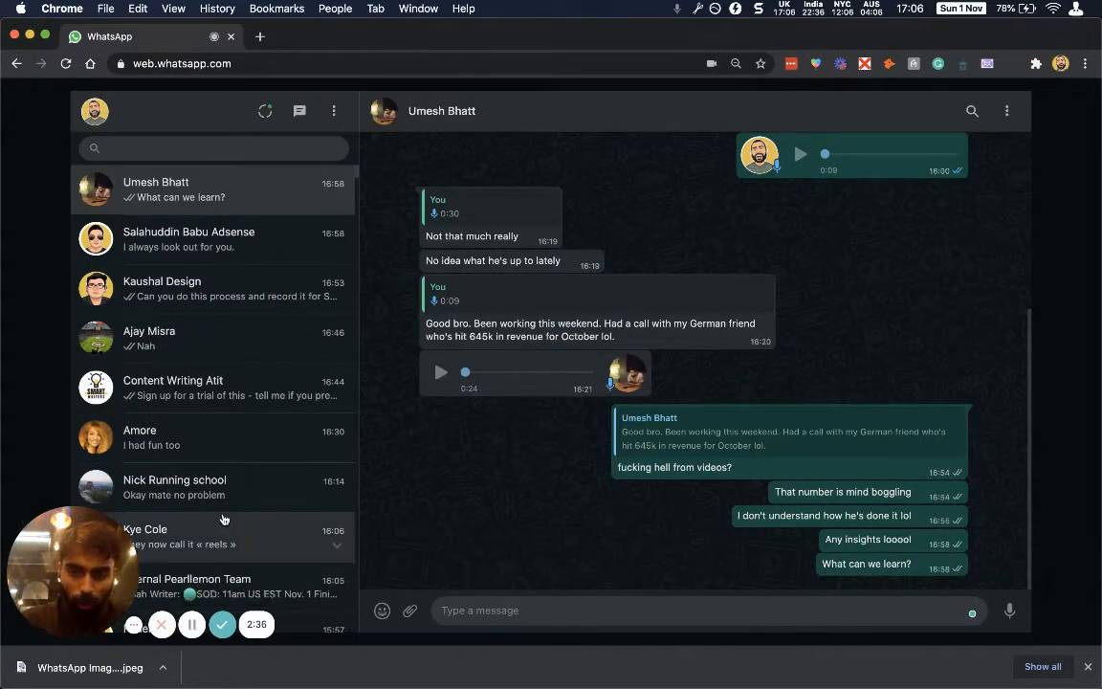
{"action": "left_click", "coordinate": [187, 626]}
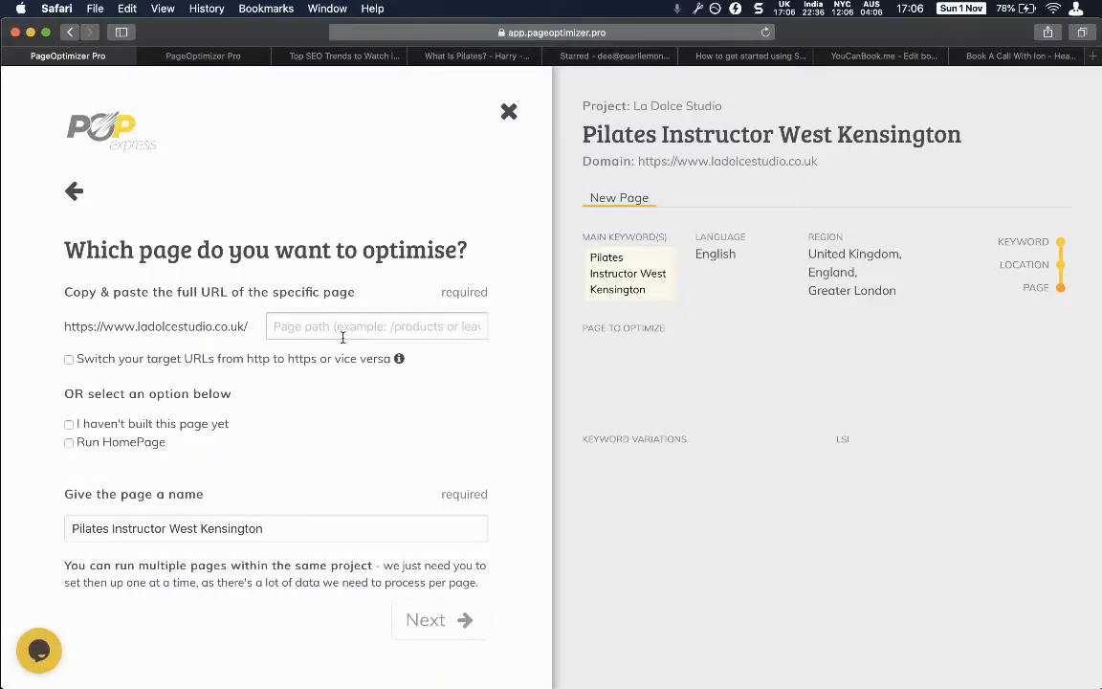
Mark the page as not yet built and submit, generating the Pilates Instructor West Kensington report.
{"action": "left_click", "coordinate": [342, 330]}
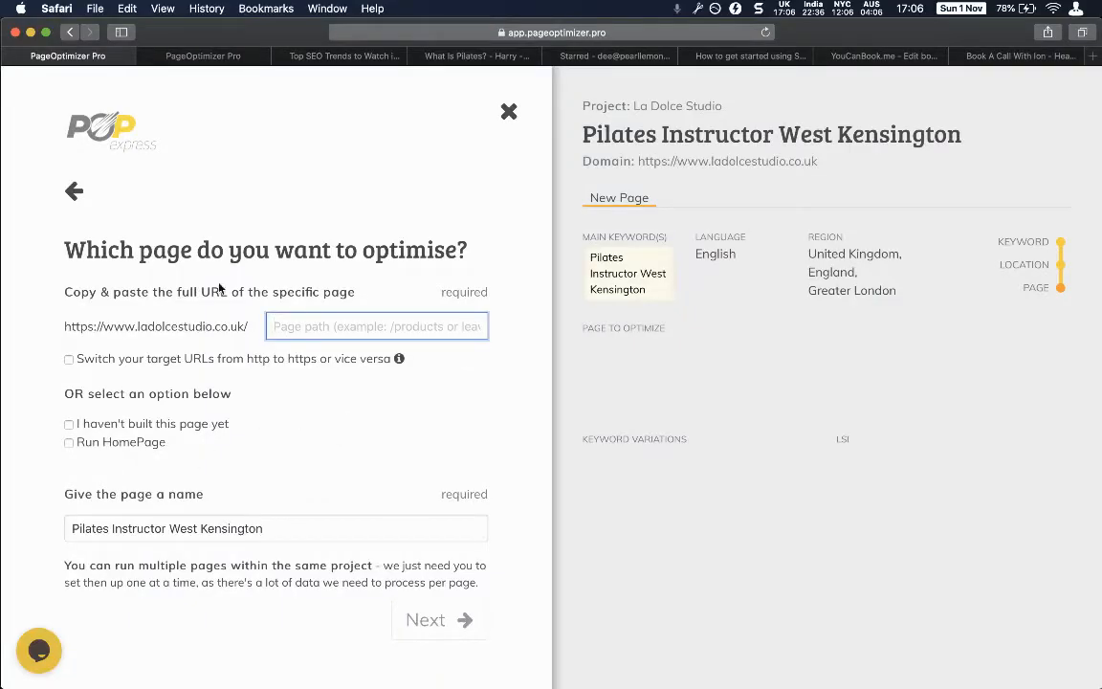
{"action": "left_click", "coordinate": [111, 423]}
{"action": "scroll", "coordinate": [316, 565], "scroll_direction": "down", "scroll_amount": 1}
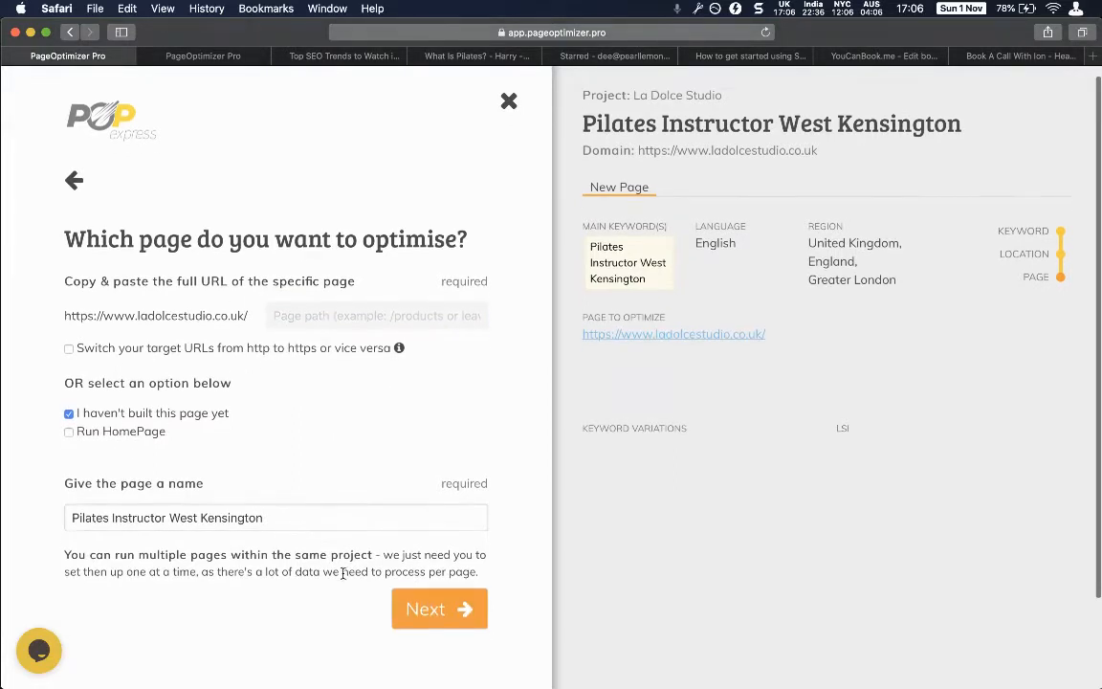
{"action": "left_click", "coordinate": [430, 606]}
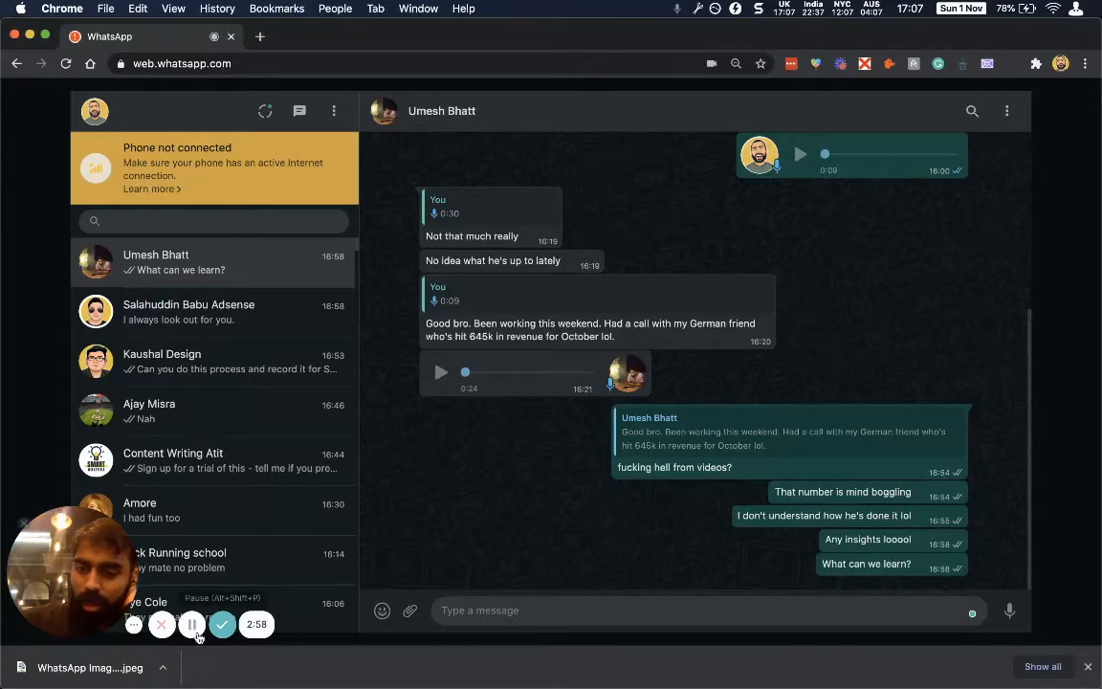
{"action": "left_click", "coordinate": [193, 627]}
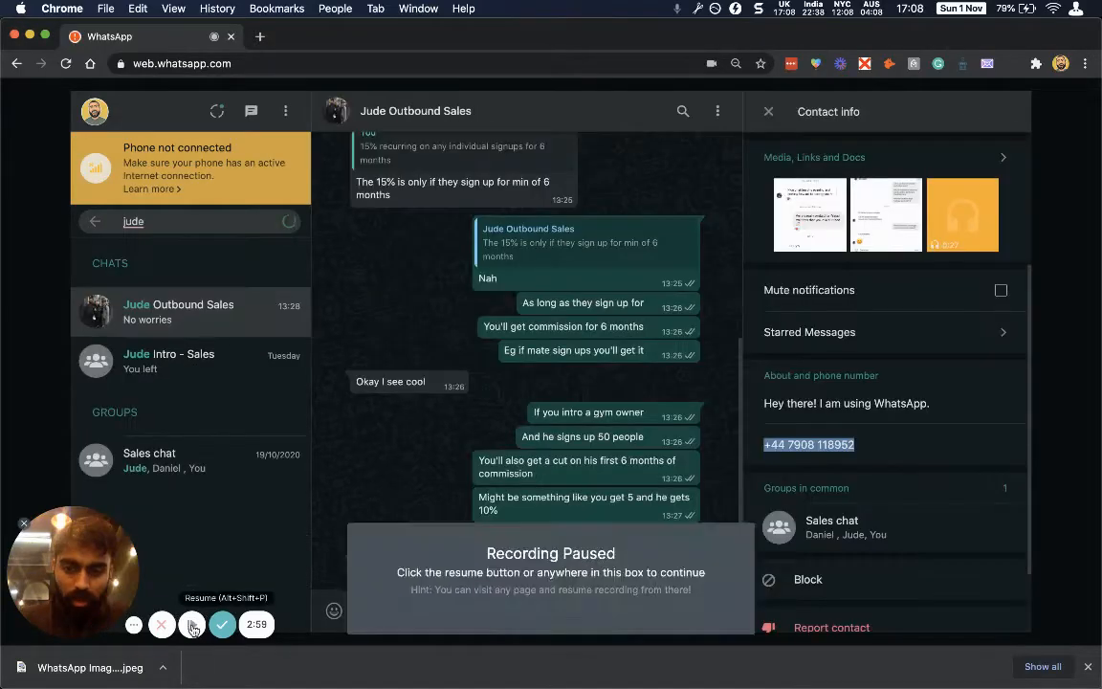
{"action": "left_click", "coordinate": [193, 626]}
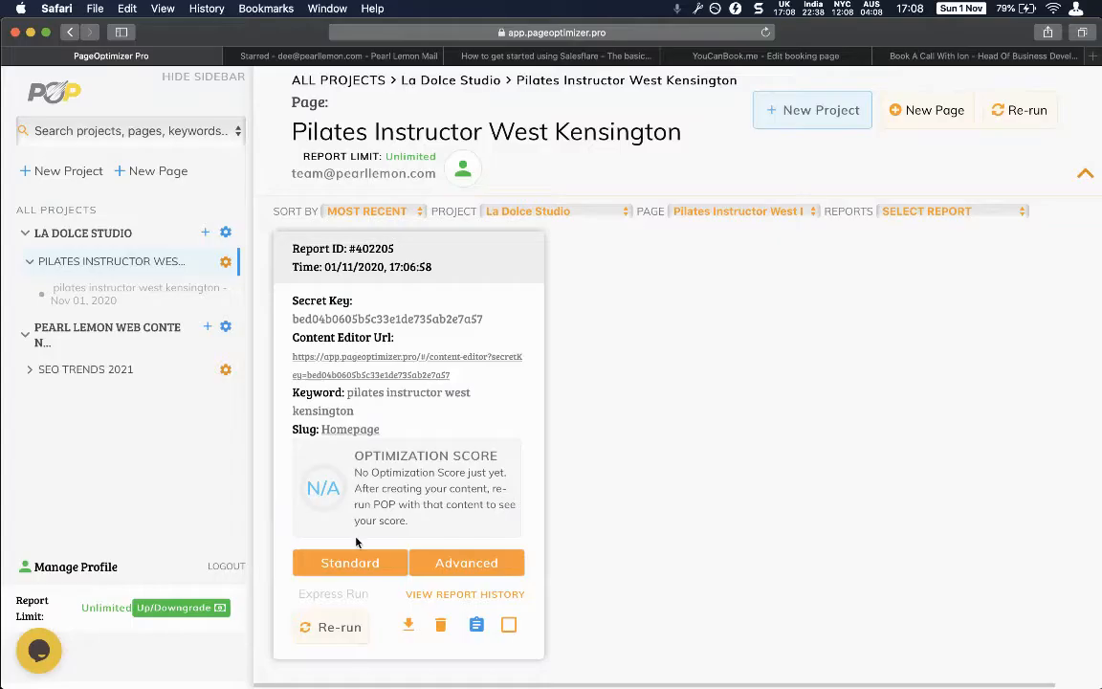
Open the report's Content Editor link, then load drive.google.com in a new tab placed beside it.
{"action": "left_click", "coordinate": [348, 362]}
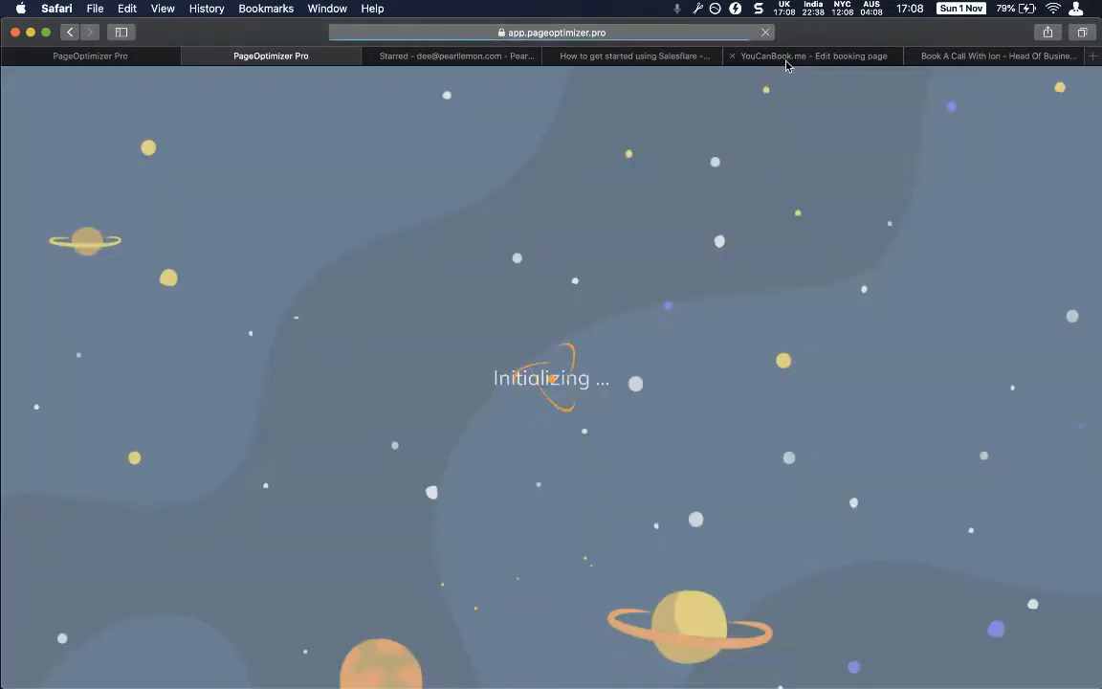
{"action": "key", "text": "super+t"}
{"action": "type", "text": "drive.google.com"}
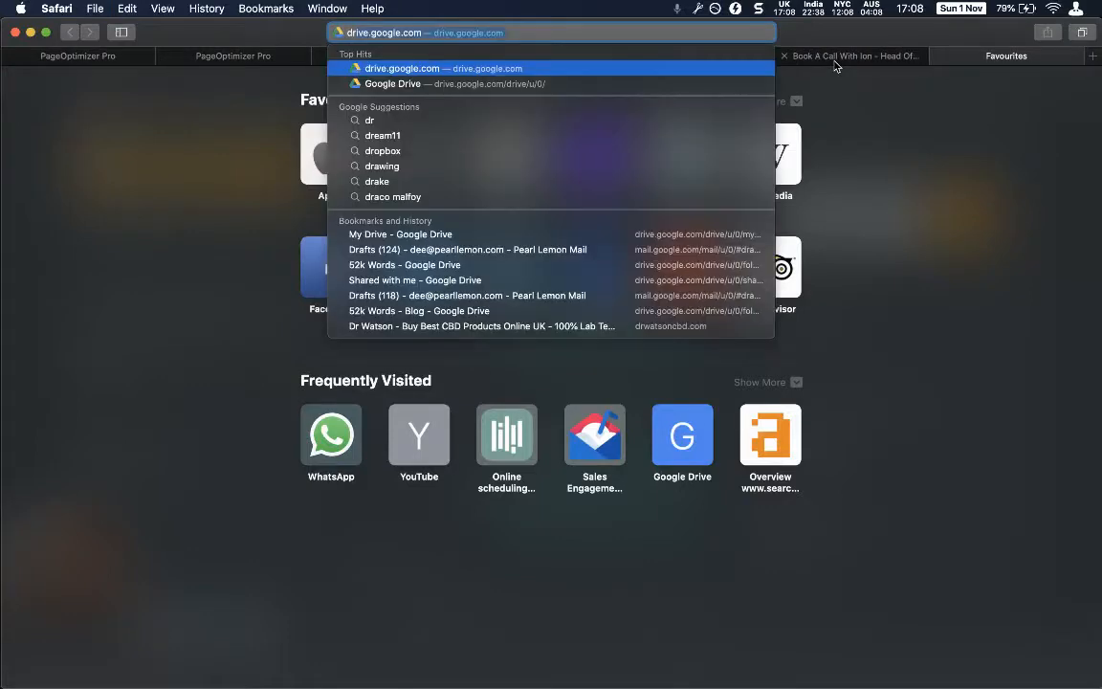
{"action": "key", "text": "Return"}
{"action": "left_click", "coordinate": [357, 57]}
{"action": "left_click_drag", "start_coordinate": [265, 60], "coordinate": [951, 53]}
{"action": "left_click", "coordinate": [962, 56]}
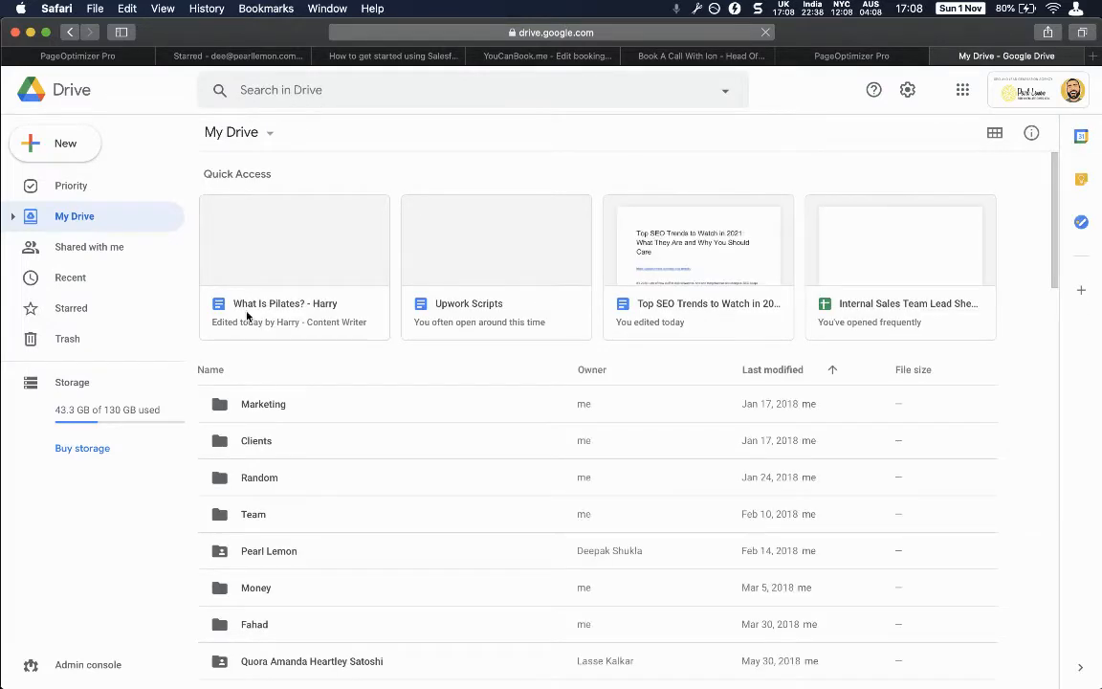
Open the What Is Pilates? article from Drive's Quick Access in Google Docs.
{"action": "left_click", "coordinate": [256, 306]}
{"action": "double_click", "coordinate": [256, 306]}
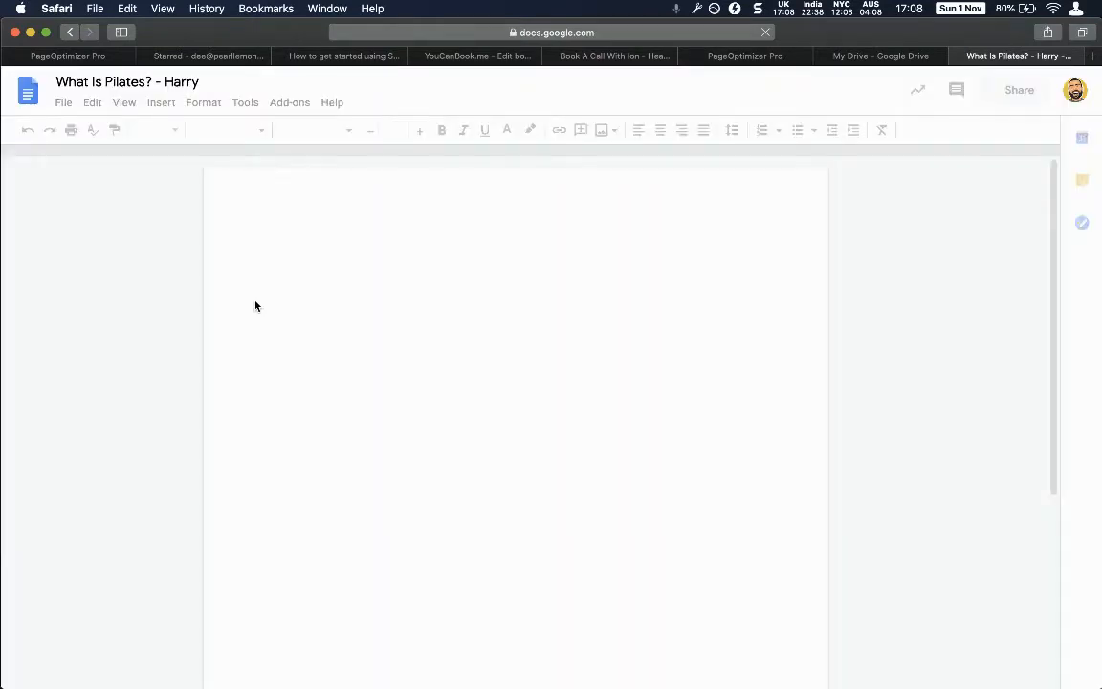
{"action": "scroll", "coordinate": [269, 388], "scroll_direction": "down", "scroll_amount": 1}
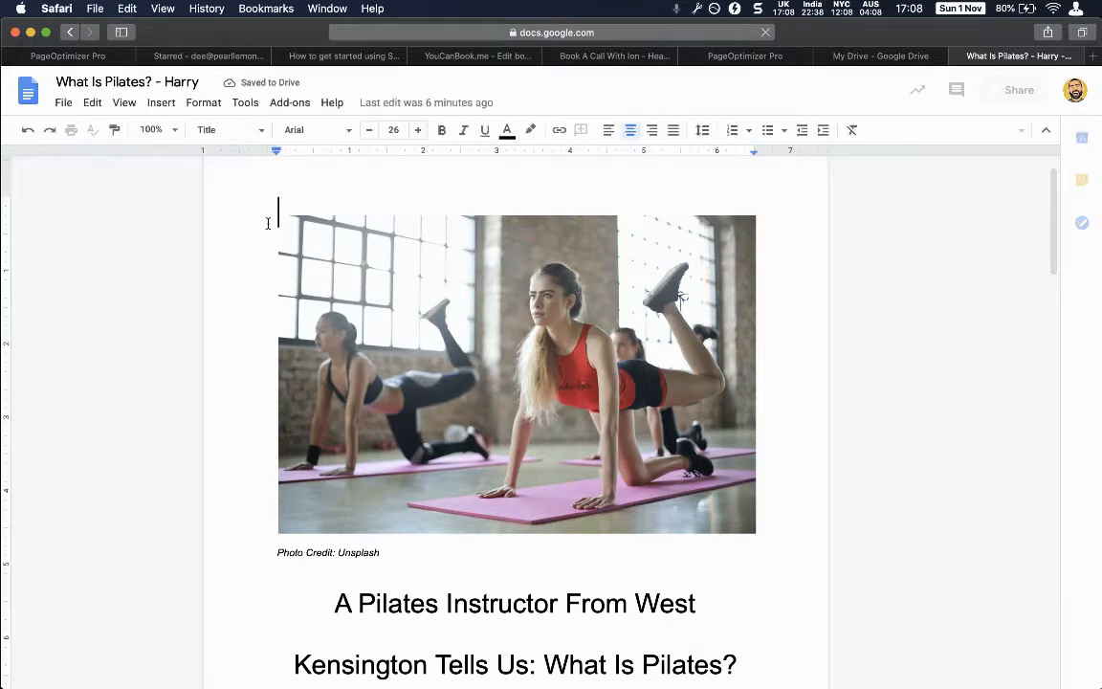
Select the whole What Is Pilates? article, including the top photo, for copying into the content editor.
{"action": "key", "text": "super+a"}
{"action": "left_click", "coordinate": [279, 313]}
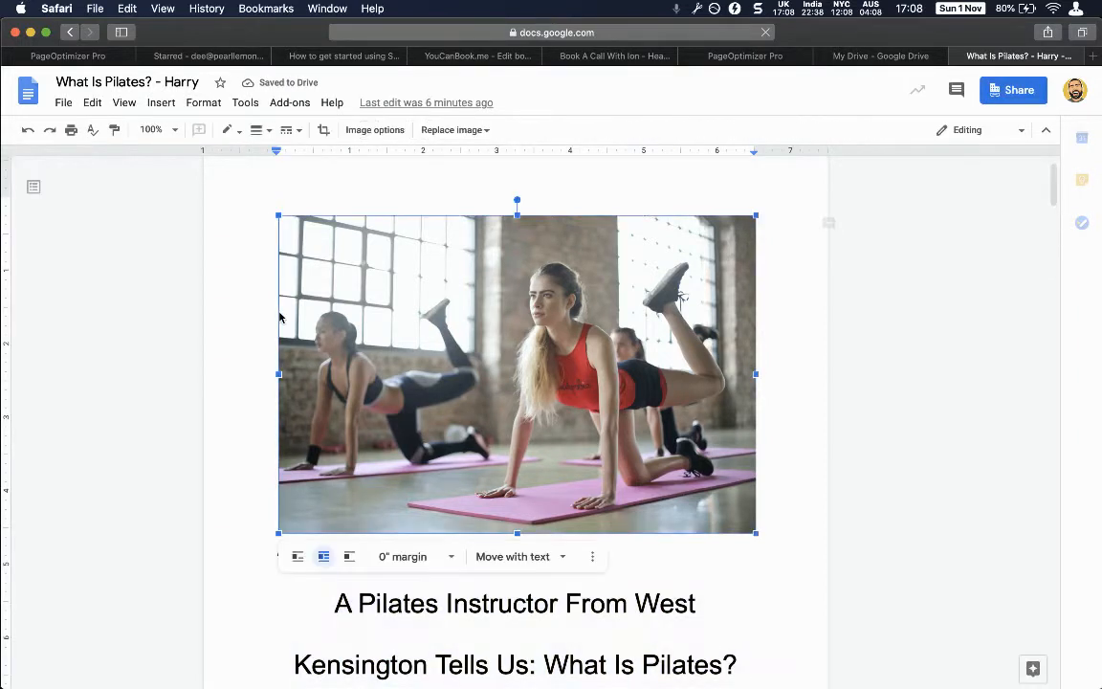
{"action": "key", "text": "ctrl+shift+Tab"}
{"action": "key", "text": "ctrl+shift+Tab"}
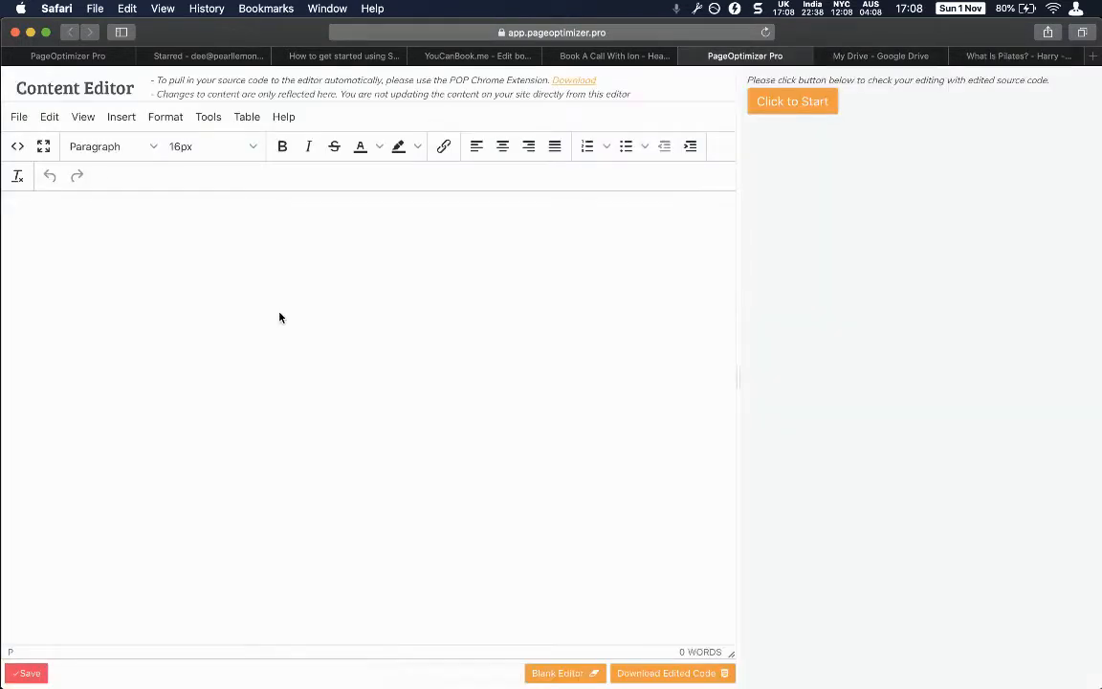
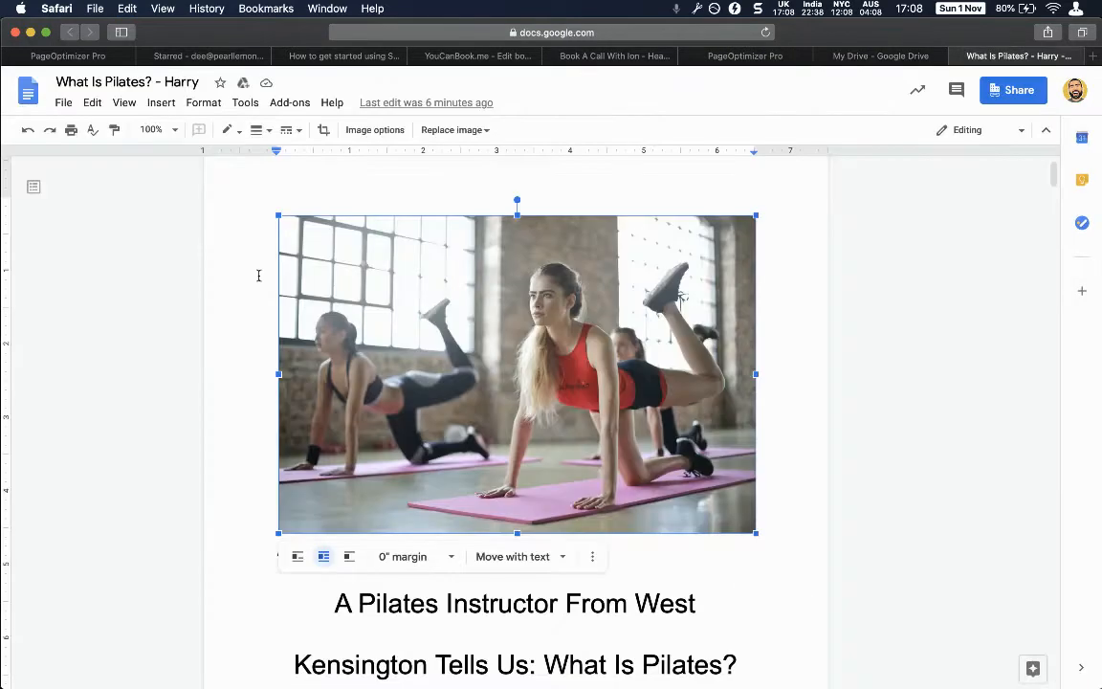
{"action": "left_click", "coordinate": [250, 276]}
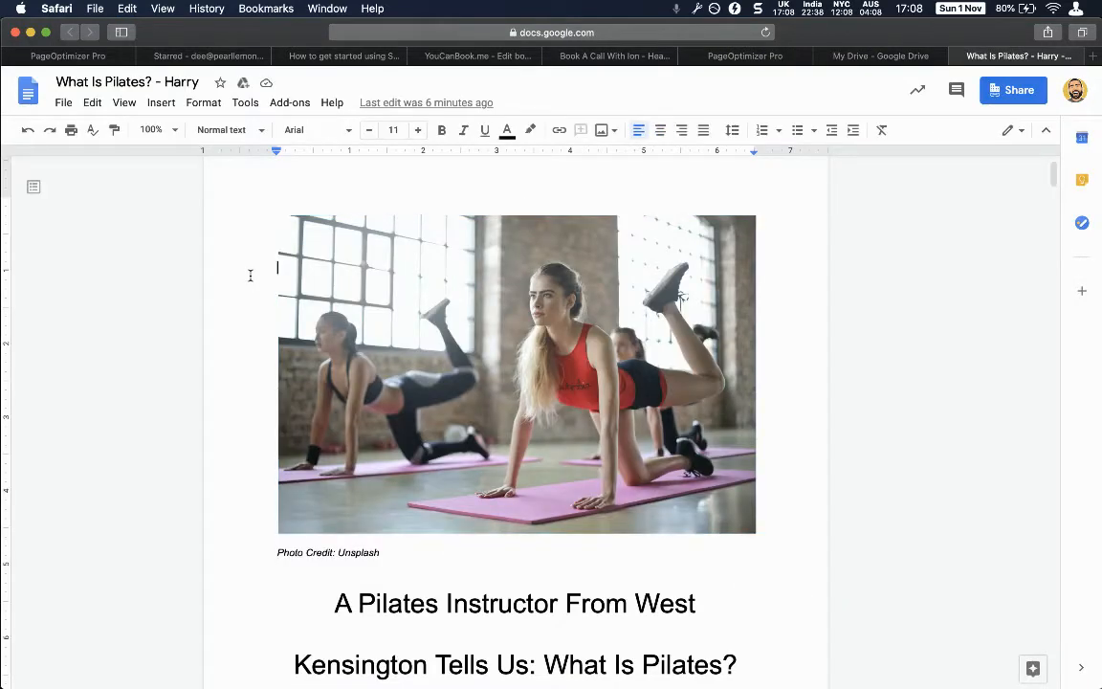
{"action": "key", "text": "super+a"}
Copy the Pilates article and paste it over the stray link in the Content Editor.
{"action": "key", "text": "ctrl+shift+Tab"}
{"action": "key", "text": "ctrl+shift+Tab"}
{"action": "key", "text": "ctrl+shift+Tab"}
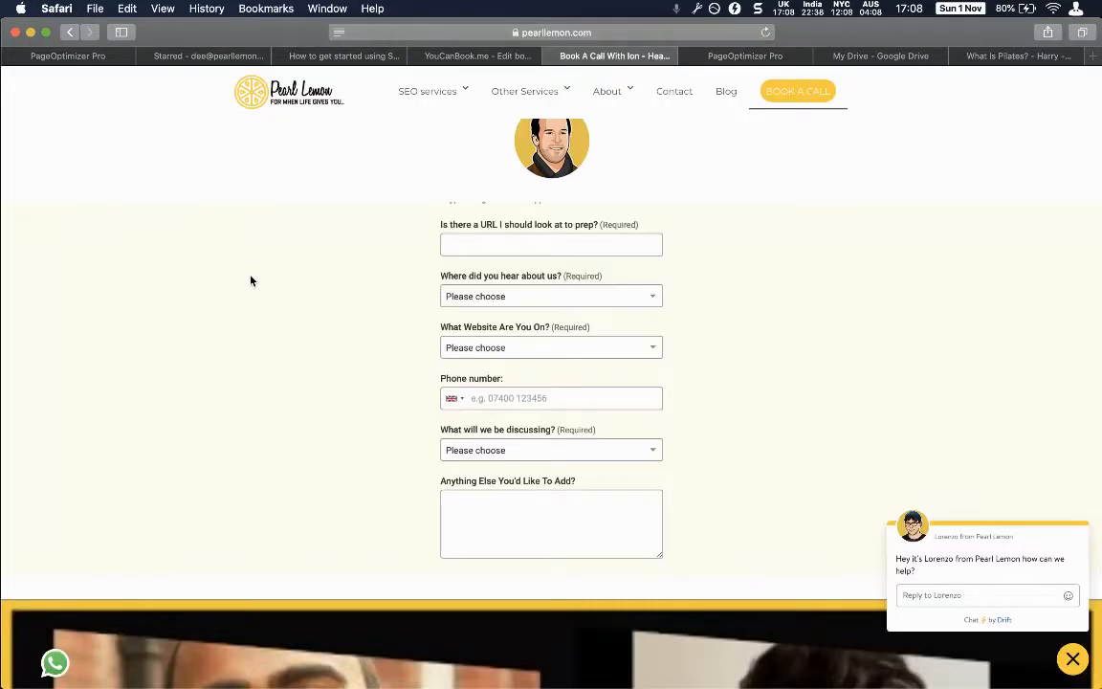
{"action": "key", "text": "ctrl+Tab"}
{"action": "key", "text": "super+a"}
{"action": "key", "text": "super+v"}
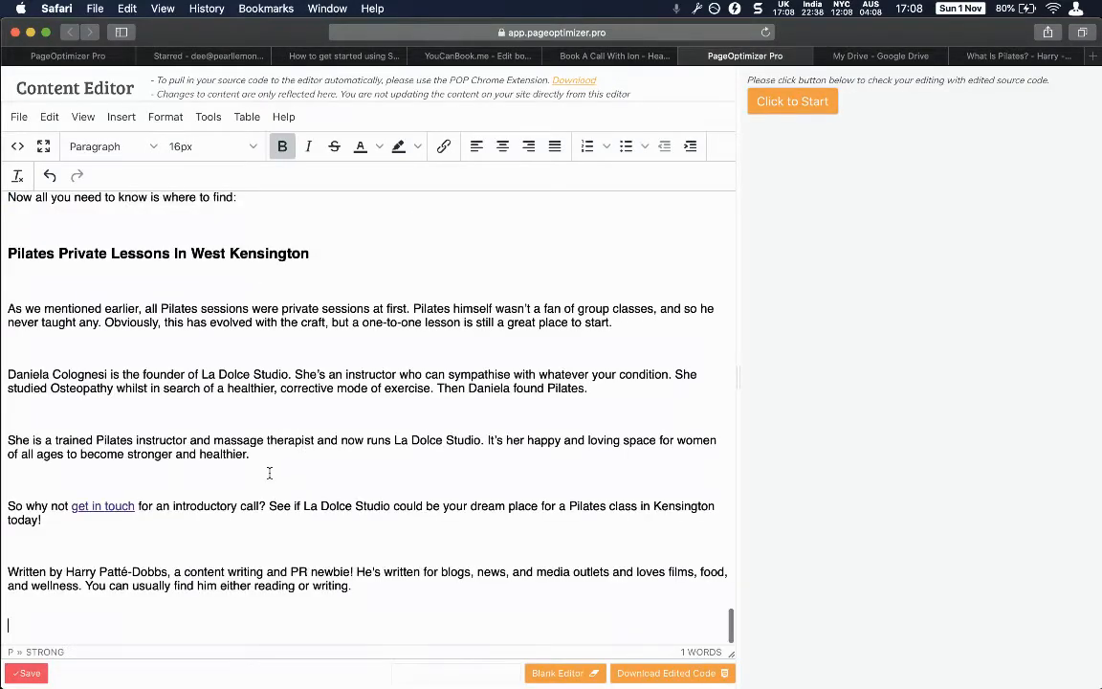
Run the content brief check, scoring 12.9 at 1460 words.
{"action": "scroll", "coordinate": [300, 473], "scroll_direction": "up", "scroll_amount": 10}
{"action": "scroll", "coordinate": [299, 472], "scroll_direction": "up", "scroll_amount": 15}
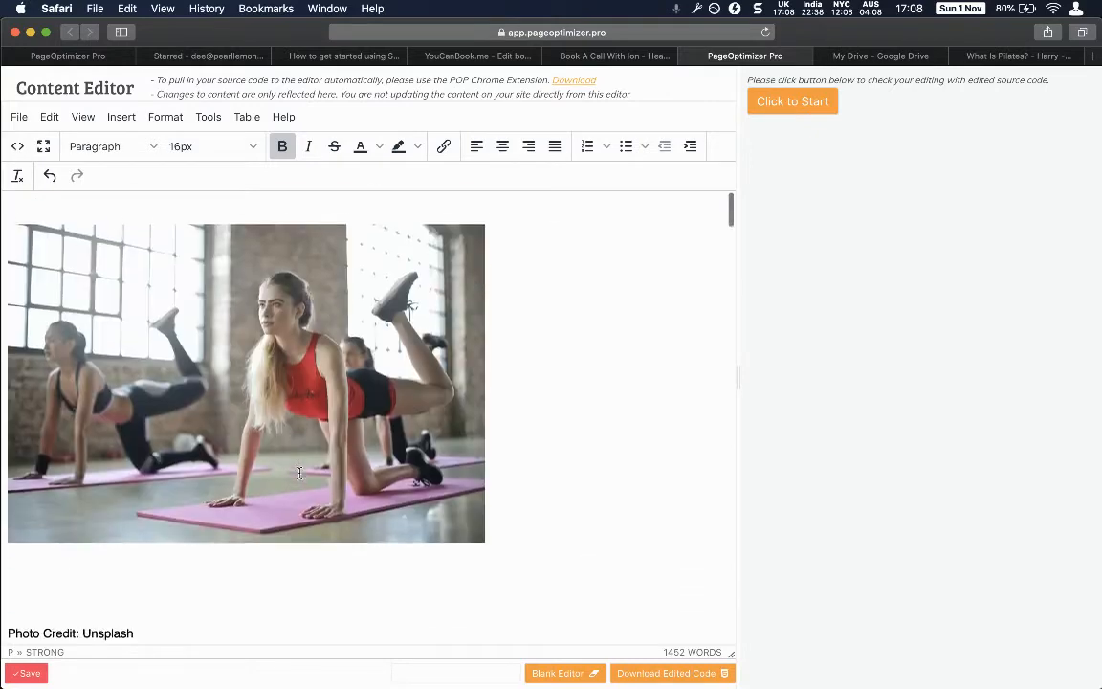
{"action": "left_click_drag", "start_coordinate": [780, 117], "coordinate": [780, 117]}
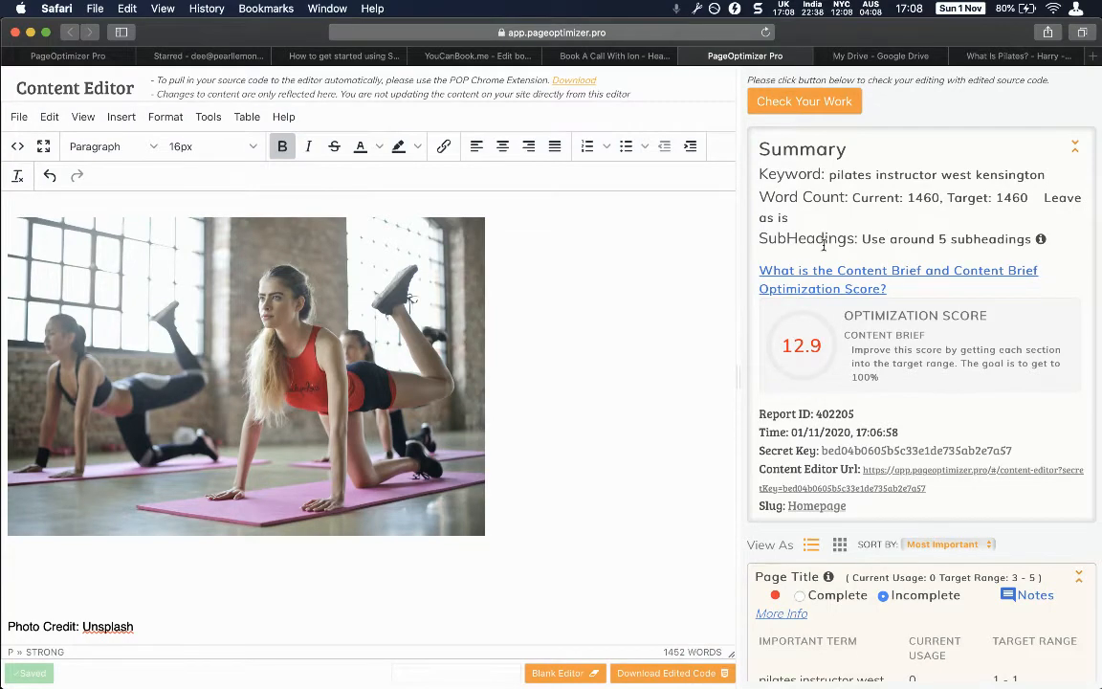
{"action": "scroll", "coordinate": [287, 383], "scroll_direction": "down", "scroll_amount": 10}
{"action": "scroll", "coordinate": [290, 356], "scroll_direction": "up", "scroll_amount": 3}
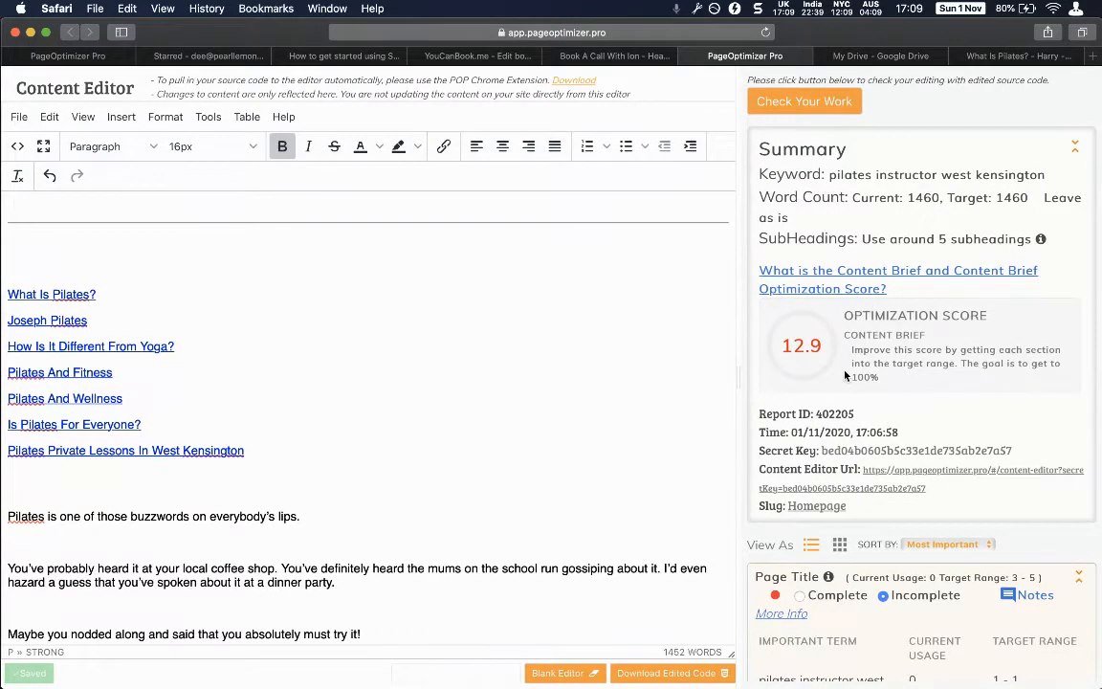
Check the heading levels of the What Is Pilates? and Joseph Pilates headings.
{"action": "mouse_move", "coordinate": [1041, 240]}
{"action": "scroll", "coordinate": [253, 389], "scroll_direction": "down", "scroll_amount": 5}
{"action": "left_click", "coordinate": [40, 450]}
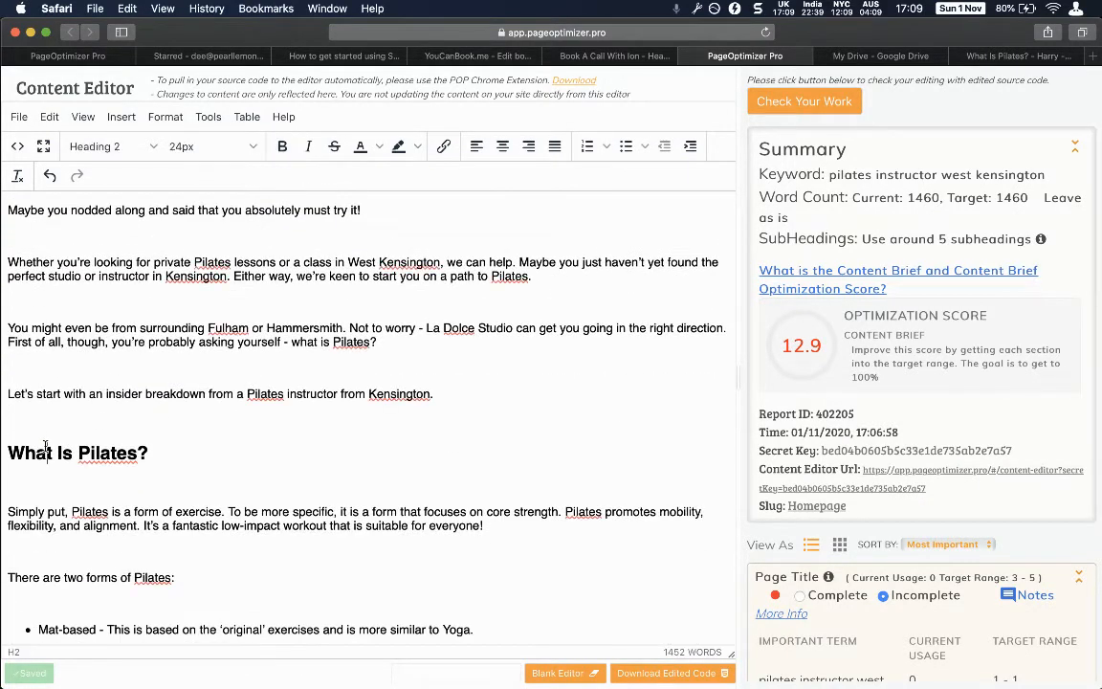
{"action": "scroll", "coordinate": [168, 482], "scroll_direction": "down", "scroll_amount": 1}
{"action": "scroll", "coordinate": [169, 482], "scroll_direction": "down", "scroll_amount": 8}
{"action": "scroll", "coordinate": [114, 402], "scroll_direction": "up", "scroll_amount": 2}
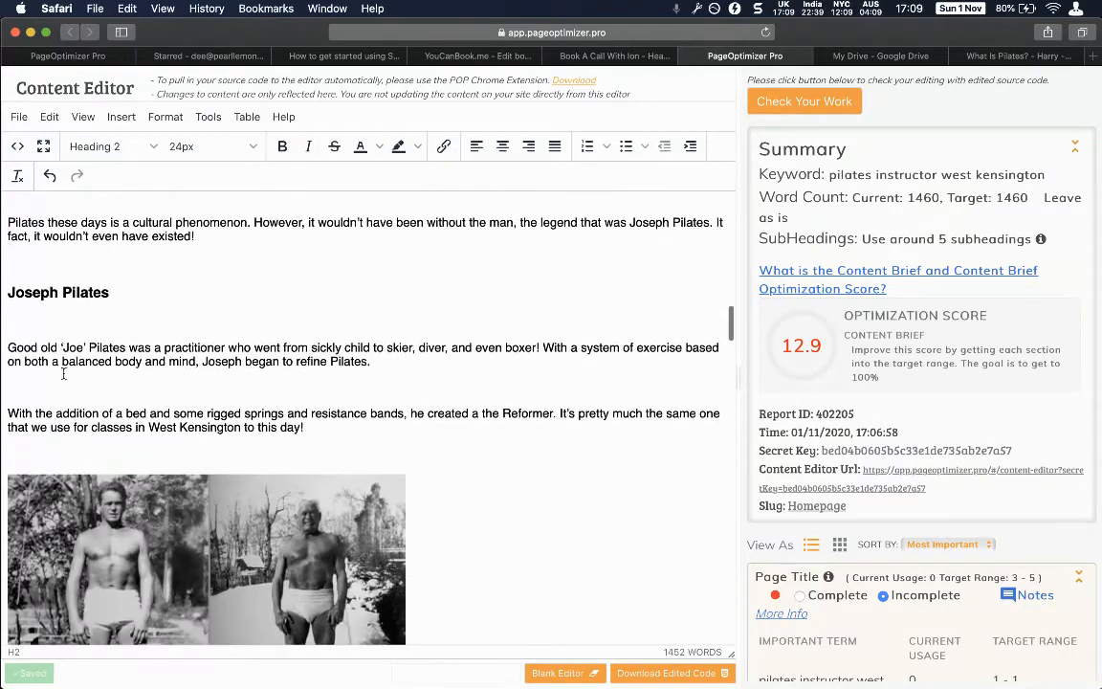
{"action": "left_click", "coordinate": [52, 296]}
{"action": "scroll", "coordinate": [52, 297], "scroll_direction": "down", "scroll_amount": 10}
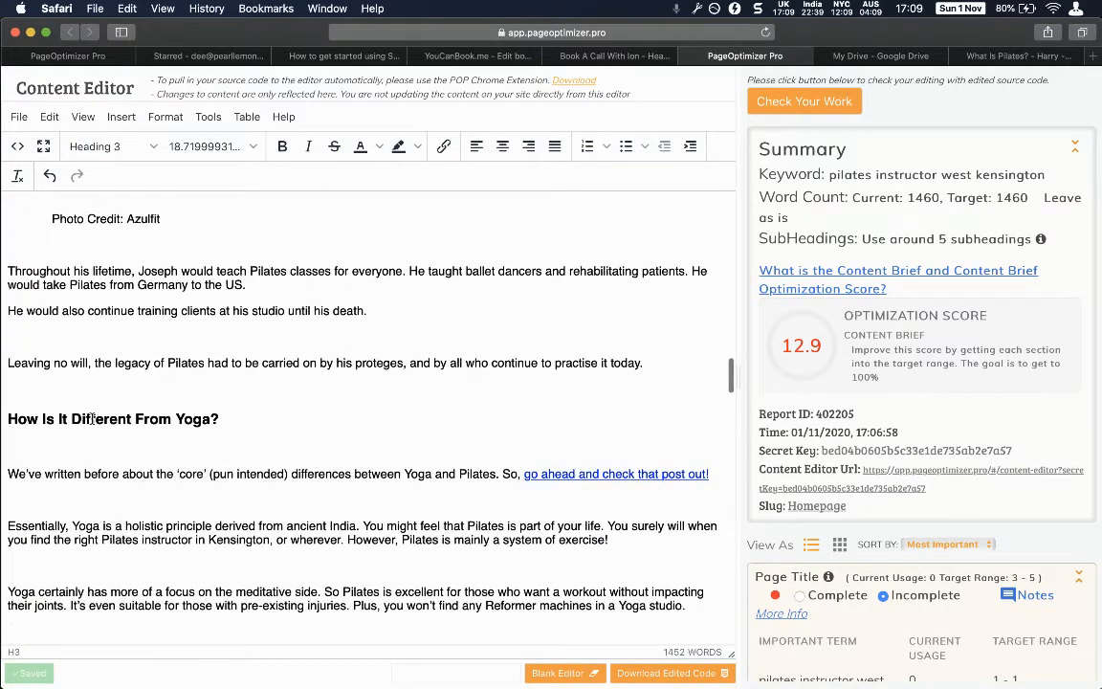
{"action": "scroll", "coordinate": [93, 418], "scroll_direction": "down", "scroll_amount": 10}
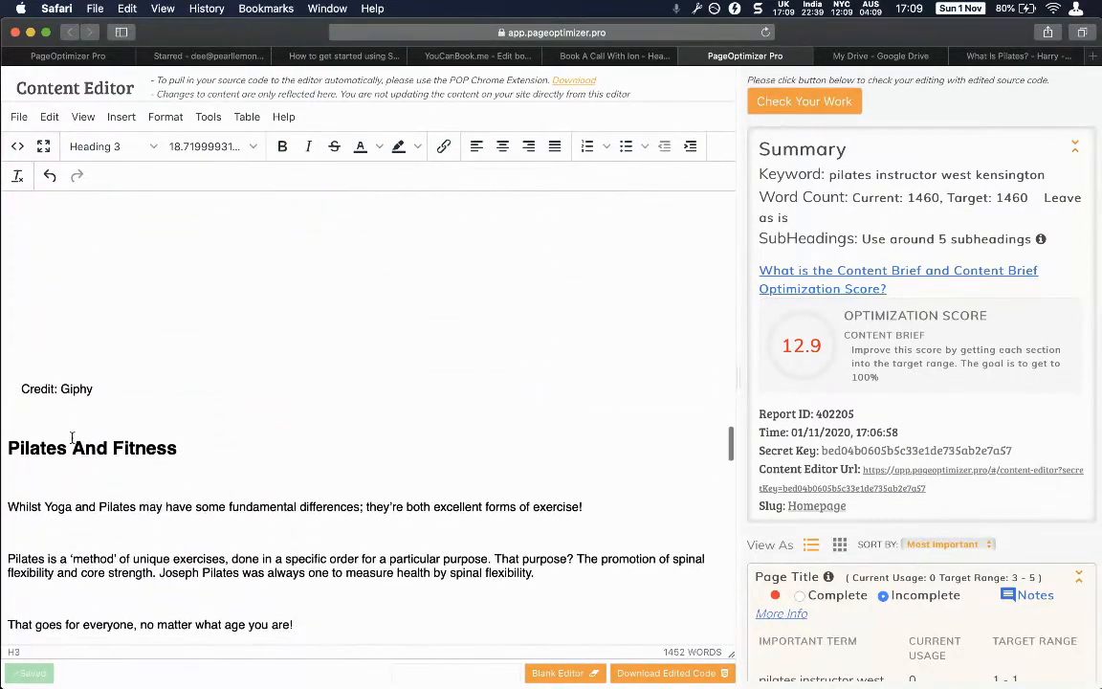
Check the heading levels of the Pilates And Fitness and Yoga comparison sections.
{"action": "left_click", "coordinate": [72, 439]}
{"action": "scroll", "coordinate": [105, 443], "scroll_direction": "down", "scroll_amount": 1}
{"action": "scroll", "coordinate": [108, 443], "scroll_direction": "up", "scroll_amount": 10}
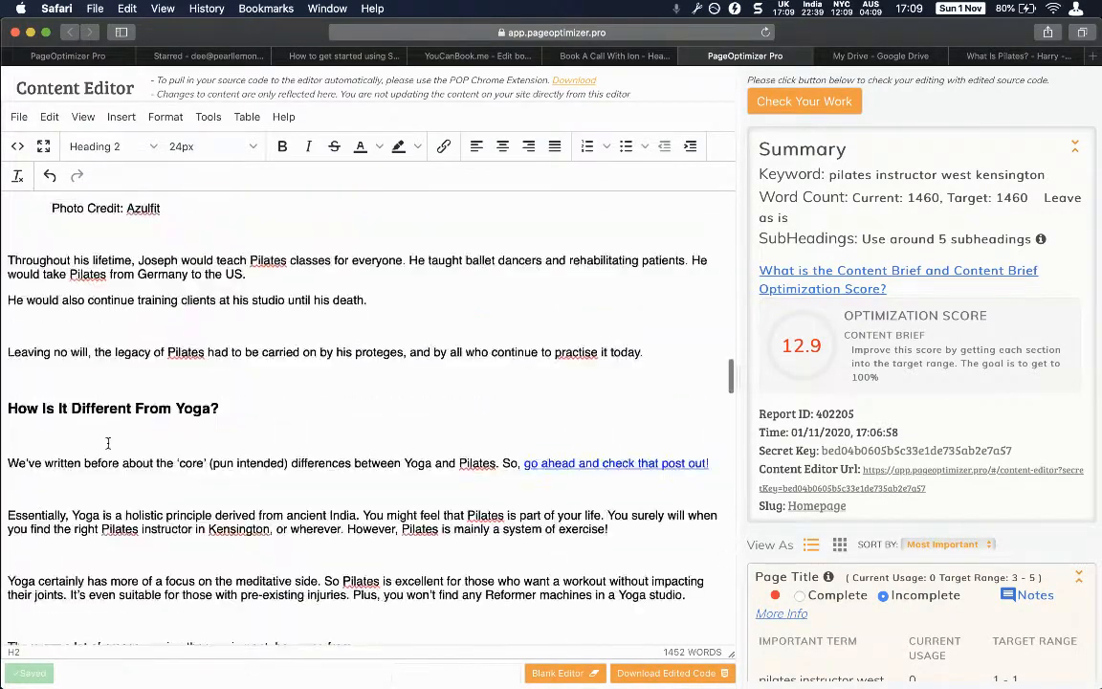
{"action": "scroll", "coordinate": [108, 443], "scroll_direction": "up", "scroll_amount": 10}
{"action": "scroll", "coordinate": [108, 443], "scroll_direction": "down", "scroll_amount": 10}
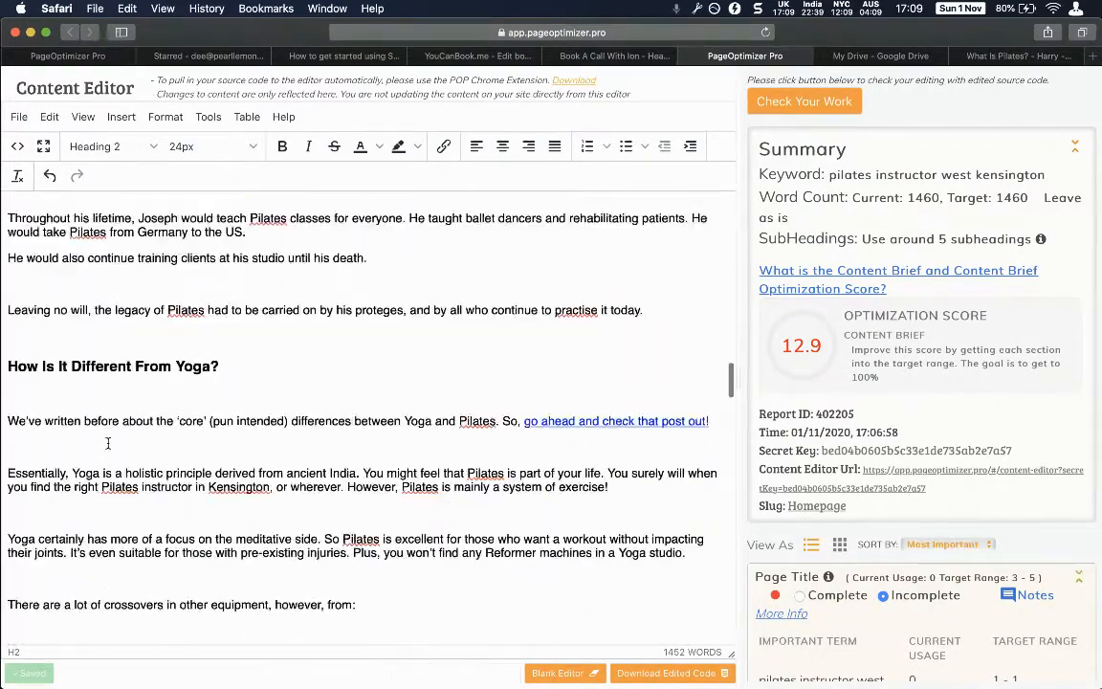
{"action": "scroll", "coordinate": [108, 443], "scroll_direction": "down", "scroll_amount": 5}
{"action": "scroll", "coordinate": [108, 443], "scroll_direction": "up", "scroll_amount": 5}
{"action": "left_click", "coordinate": [117, 371]}
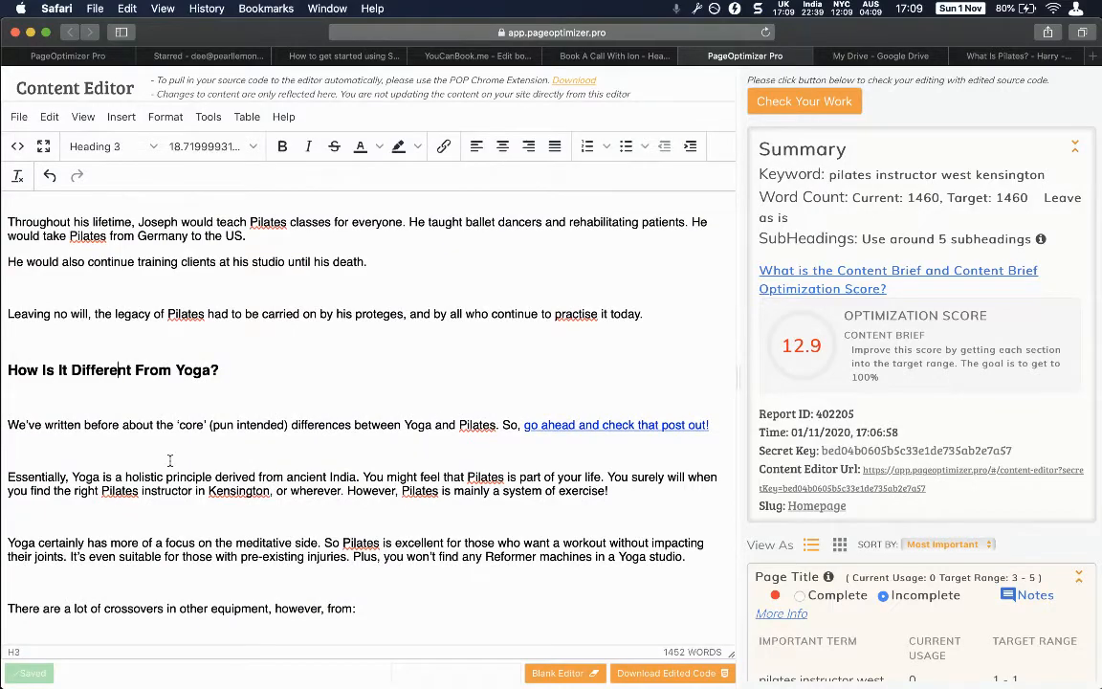
{"action": "scroll", "coordinate": [169, 461], "scroll_direction": "down", "scroll_amount": 10}
{"action": "scroll", "coordinate": [87, 381], "scroll_direction": "up", "scroll_amount": 1}
{"action": "left_click", "coordinate": [87, 381]}
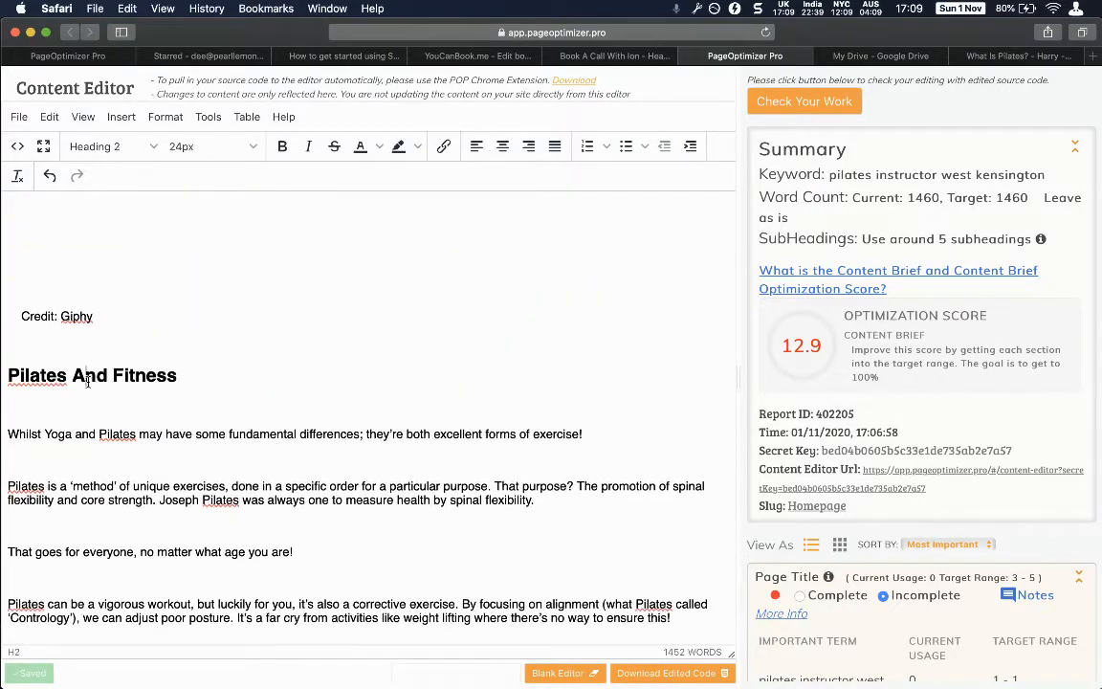
{"action": "scroll", "coordinate": [88, 381], "scroll_direction": "down", "scroll_amount": 15}
{"action": "scroll", "coordinate": [68, 342], "scroll_direction": "up", "scroll_amount": 3}
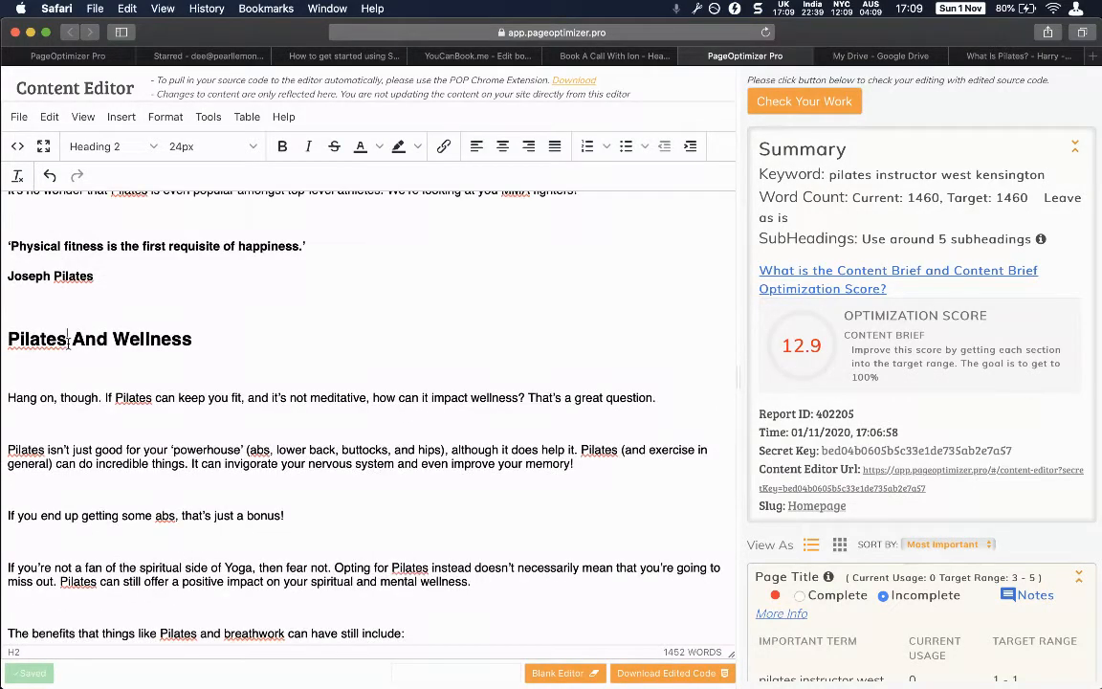
{"action": "scroll", "coordinate": [68, 341], "scroll_direction": "down", "scroll_amount": 15}
{"action": "scroll", "coordinate": [115, 291], "scroll_direction": "up", "scroll_amount": 5}
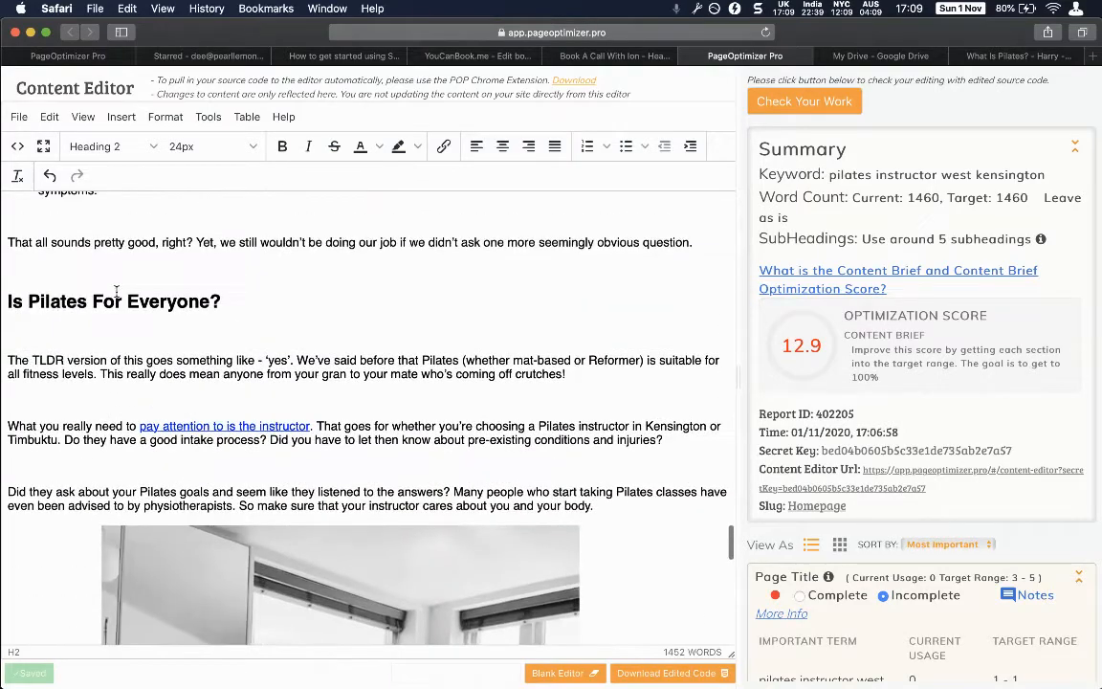
{"action": "scroll", "coordinate": [116, 291], "scroll_direction": "down", "scroll_amount": 10}
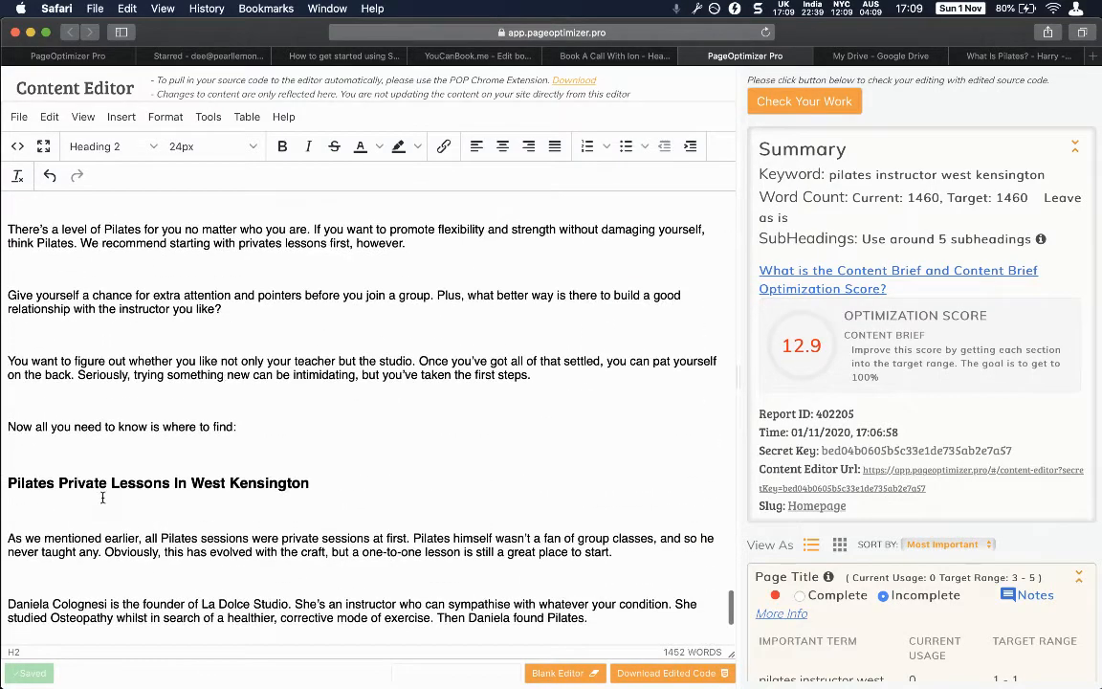
Check the Pilates Private Lessons heading, then place the caret in 'Is Pilates For Everyone?'.
{"action": "left_click", "coordinate": [102, 497]}
{"action": "left_click", "coordinate": [127, 486]}
{"action": "scroll", "coordinate": [134, 485], "scroll_direction": "up", "scroll_amount": 2}
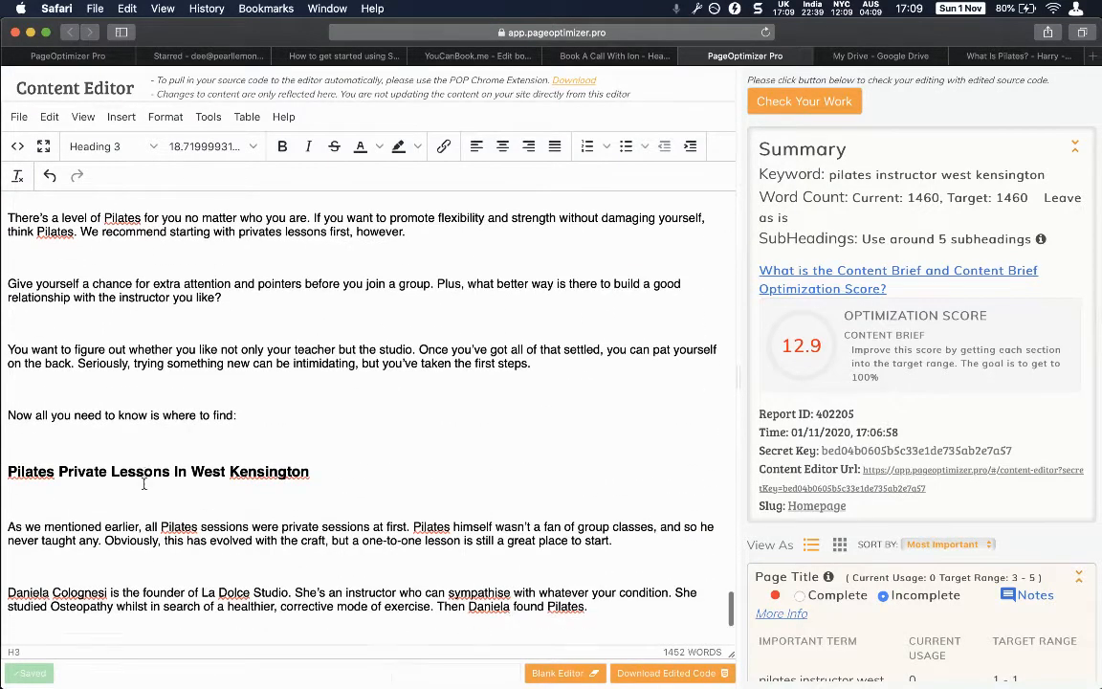
{"action": "scroll", "coordinate": [144, 483], "scroll_direction": "down", "scroll_amount": 10}
{"action": "scroll", "coordinate": [139, 484], "scroll_direction": "up", "scroll_amount": 10}
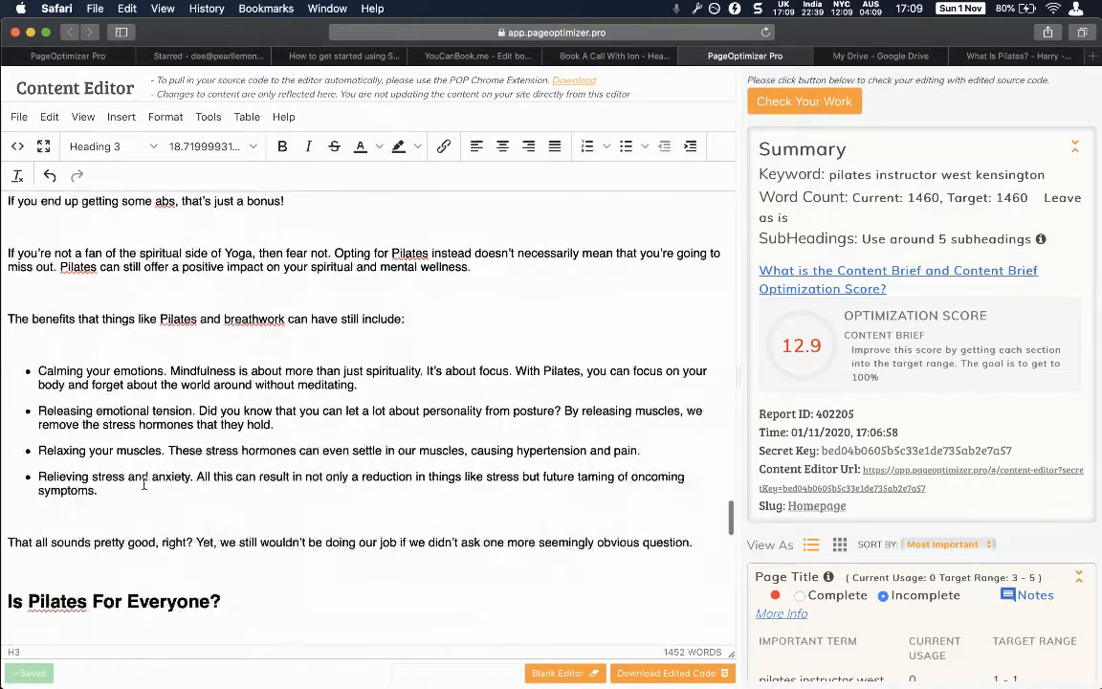
{"action": "left_click", "coordinate": [128, 536]}
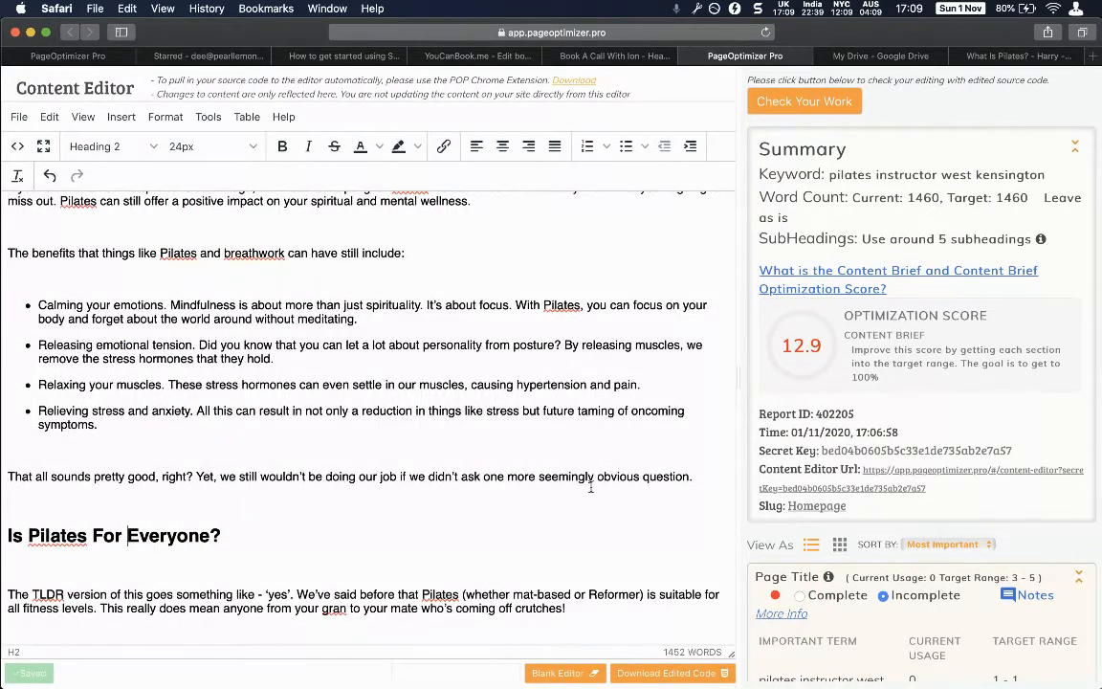
Search the article for the Page Title term 'pilates instructor west kensington'; it isn't found.
{"action": "scroll", "coordinate": [802, 472], "scroll_direction": "down", "scroll_amount": 7}
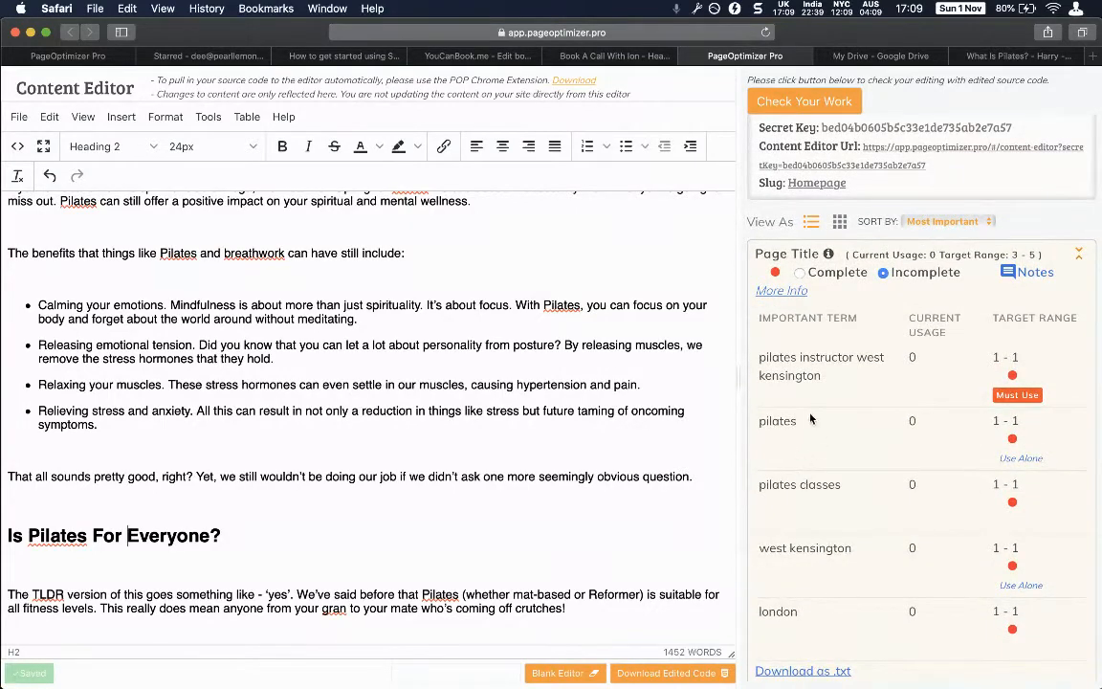
{"action": "left_click_drag", "start_coordinate": [822, 379], "coordinate": [679, 320]}
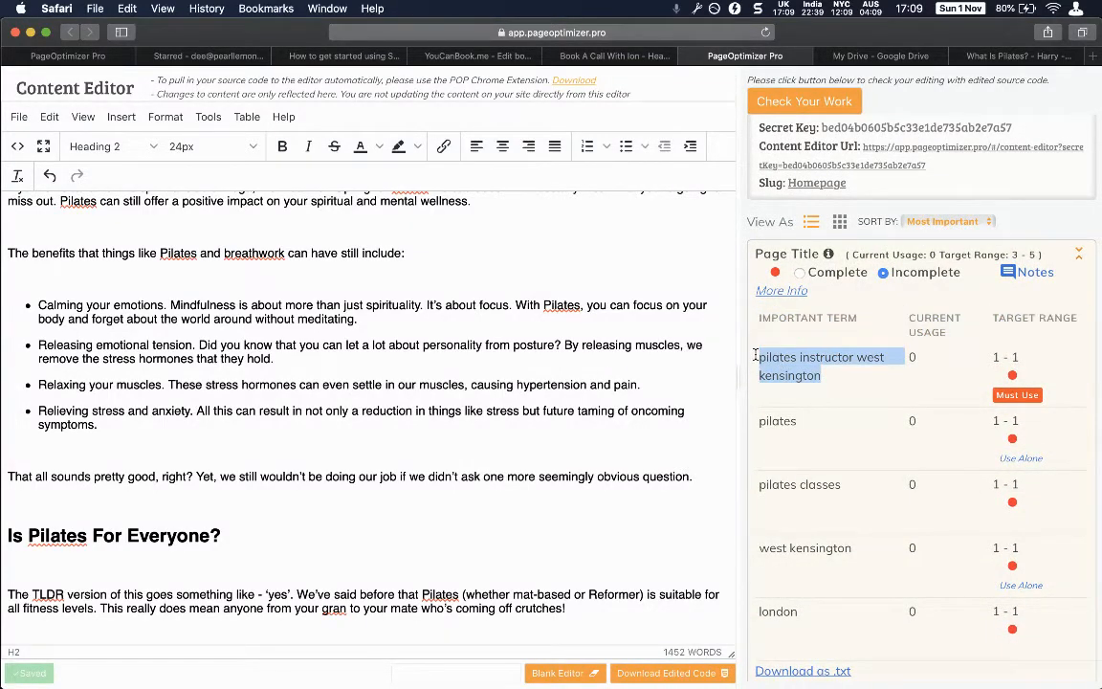
{"action": "key", "text": "super+c"}
{"action": "left_click", "coordinate": [533, 411]}
{"action": "key", "text": "super+f"}
{"action": "key", "text": "super+v"}
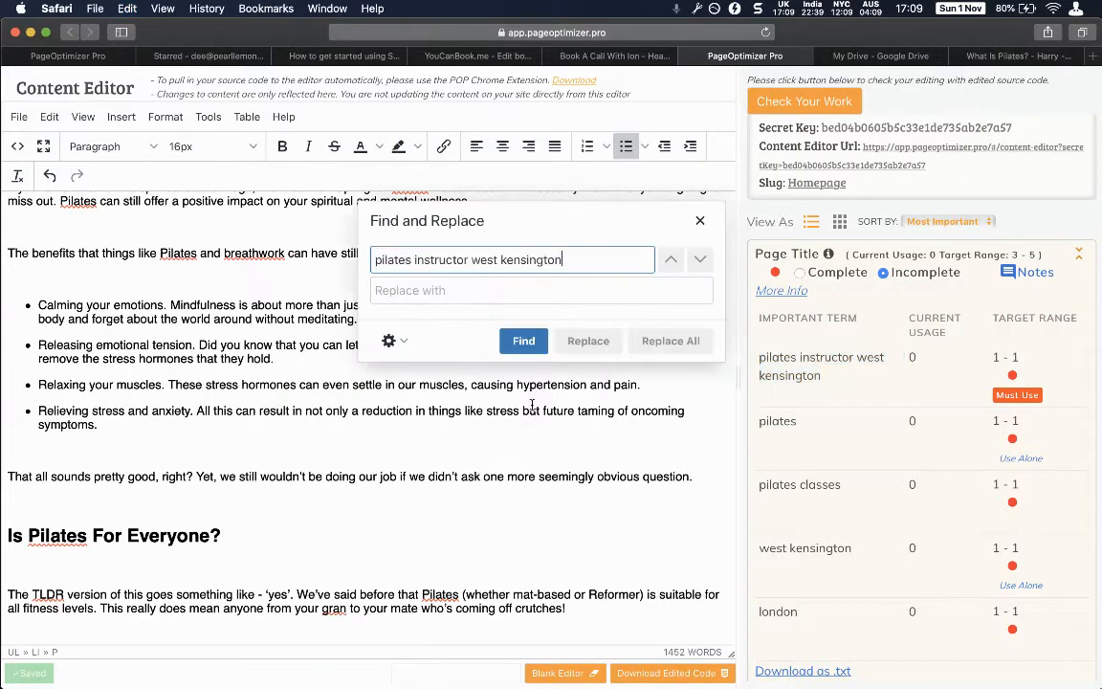
{"action": "key", "text": "Return"}
{"action": "key", "text": "Return"}
{"action": "key", "text": "Escape"}
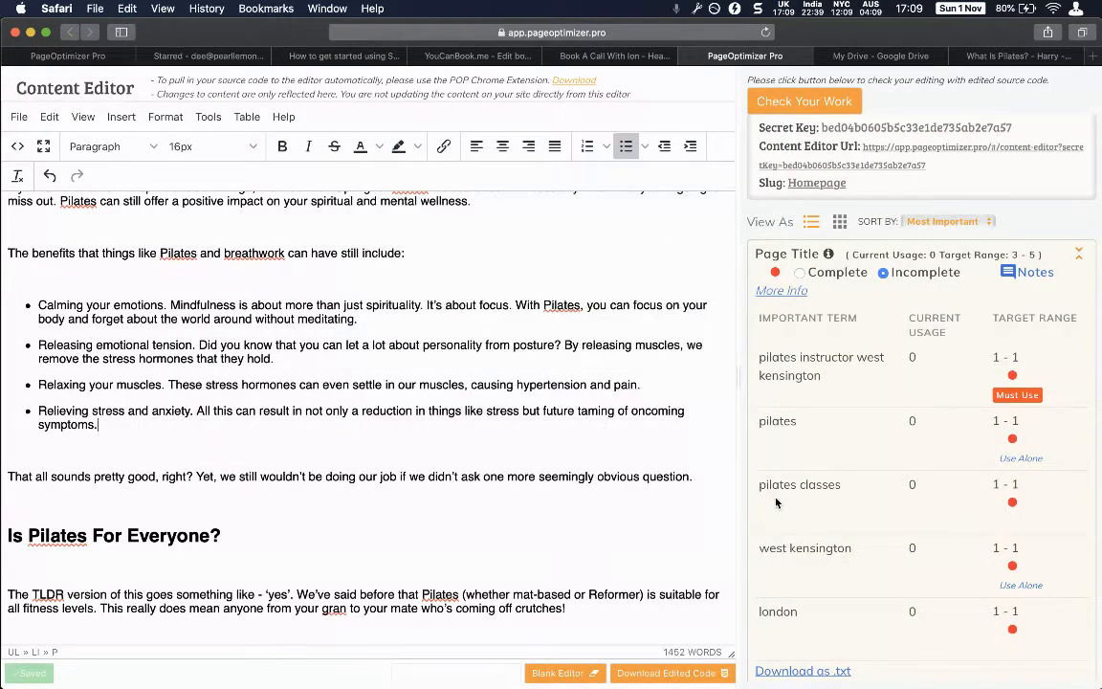
{"action": "scroll", "coordinate": [776, 502], "scroll_direction": "down", "scroll_amount": 3}
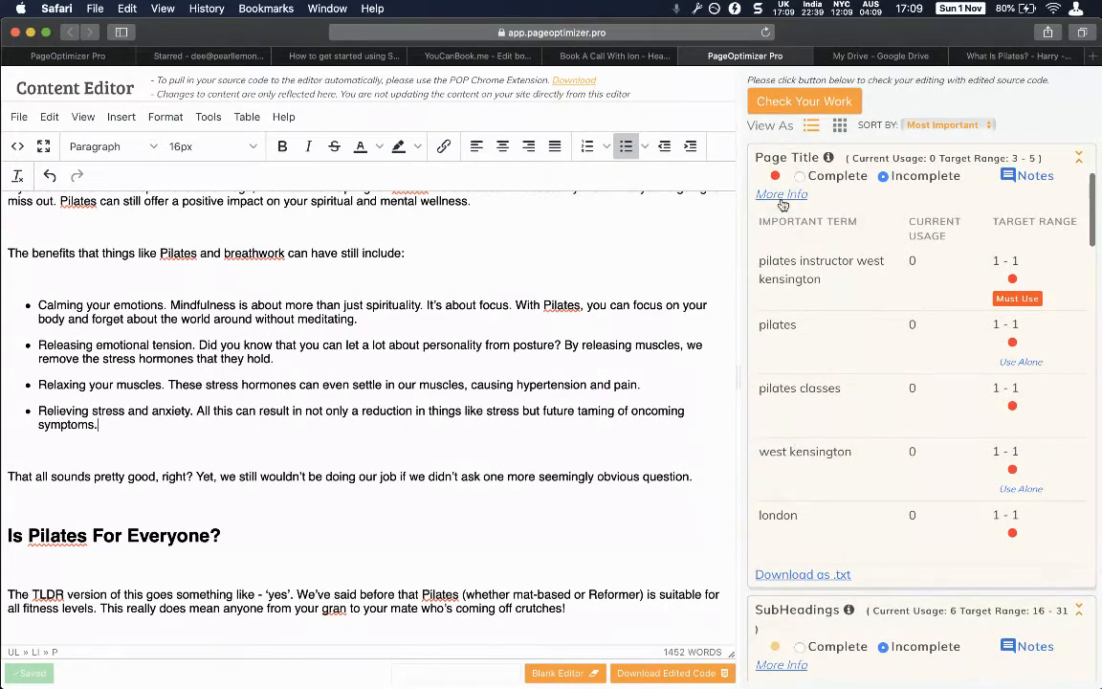
Scroll the optimizer panel past Page Title to SubHeadings, showing 6 uses against a 16–31 target.
{"action": "scroll", "coordinate": [794, 220], "scroll_direction": "up", "scroll_amount": 2}
{"action": "mouse_move", "coordinate": [831, 235]}
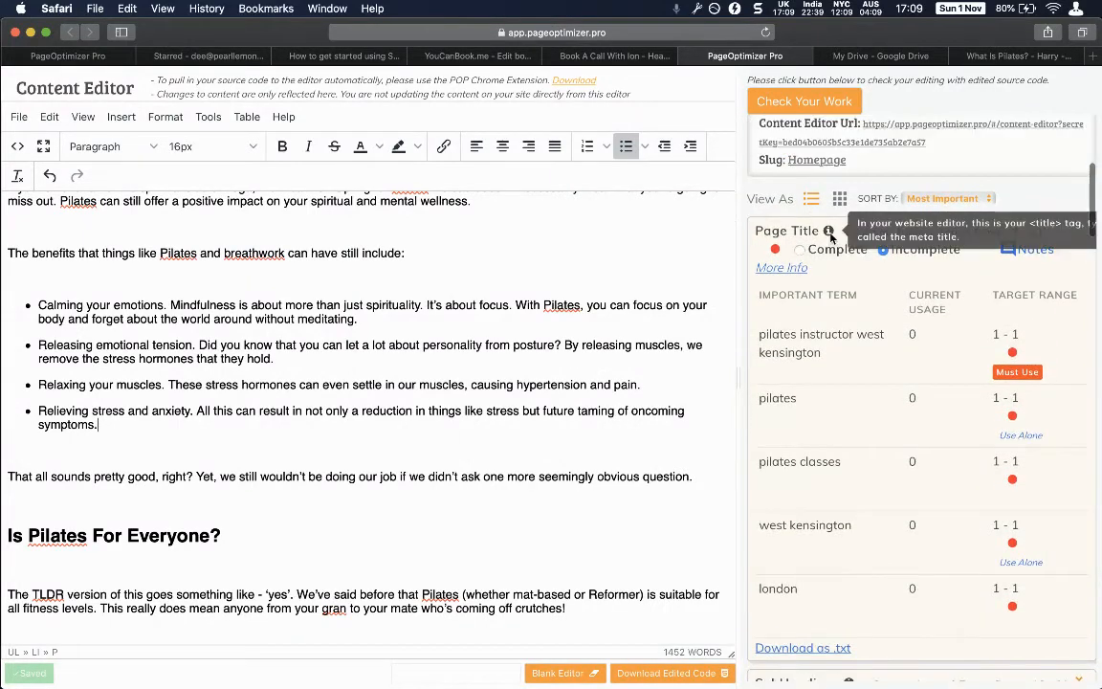
{"action": "scroll", "coordinate": [831, 235], "scroll_direction": "right", "scroll_amount": 2}
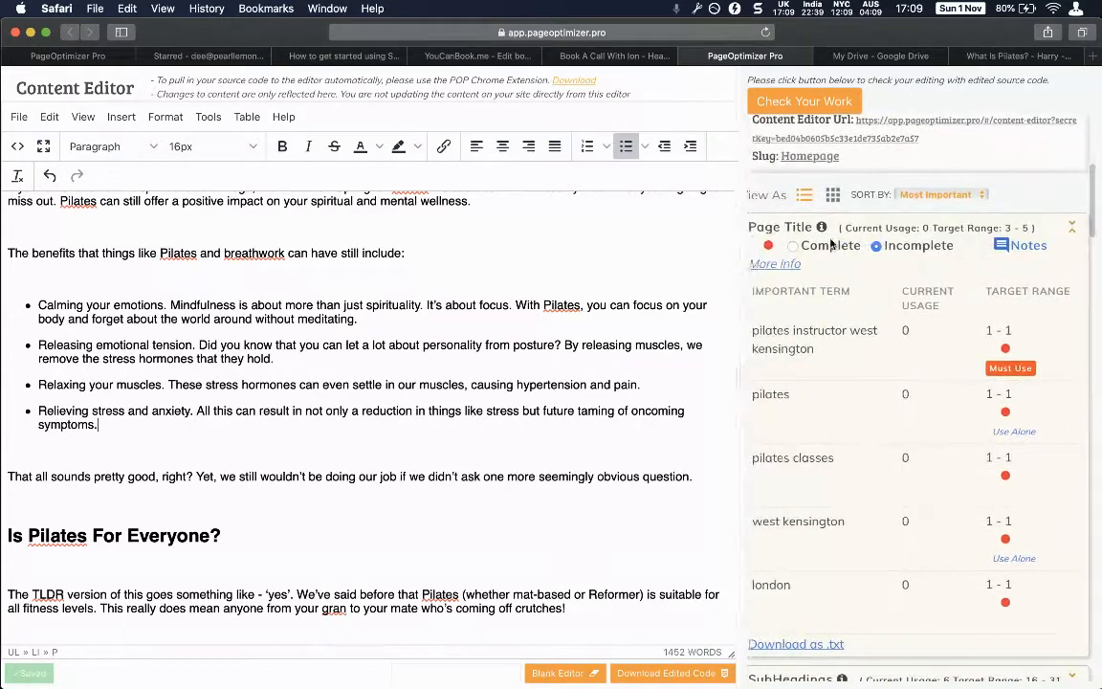
{"action": "scroll", "coordinate": [849, 292], "scroll_direction": "left", "scroll_amount": 1}
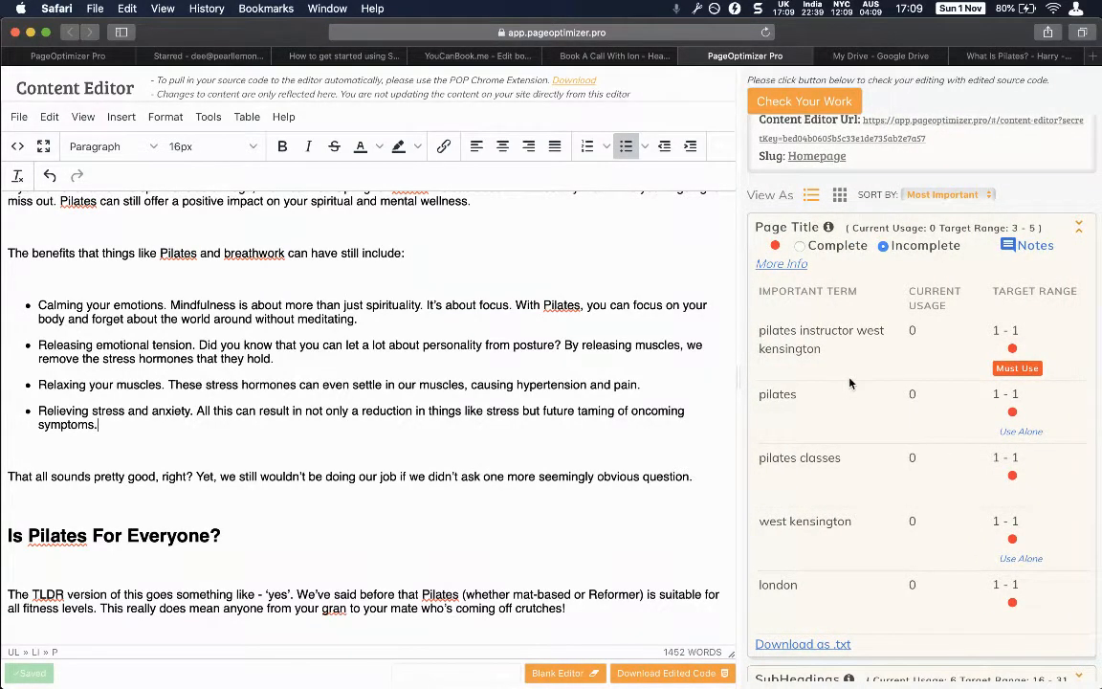
{"action": "scroll", "coordinate": [850, 383], "scroll_direction": "down", "scroll_amount": 5}
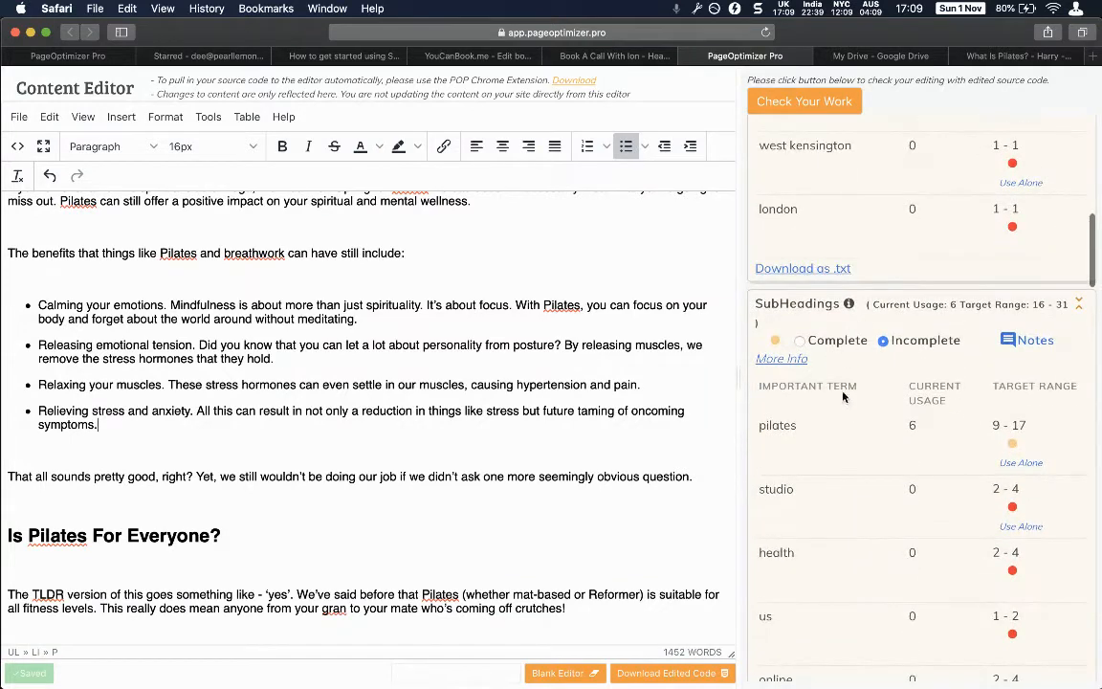
{"action": "scroll", "coordinate": [843, 396], "scroll_direction": "down", "scroll_amount": 1}
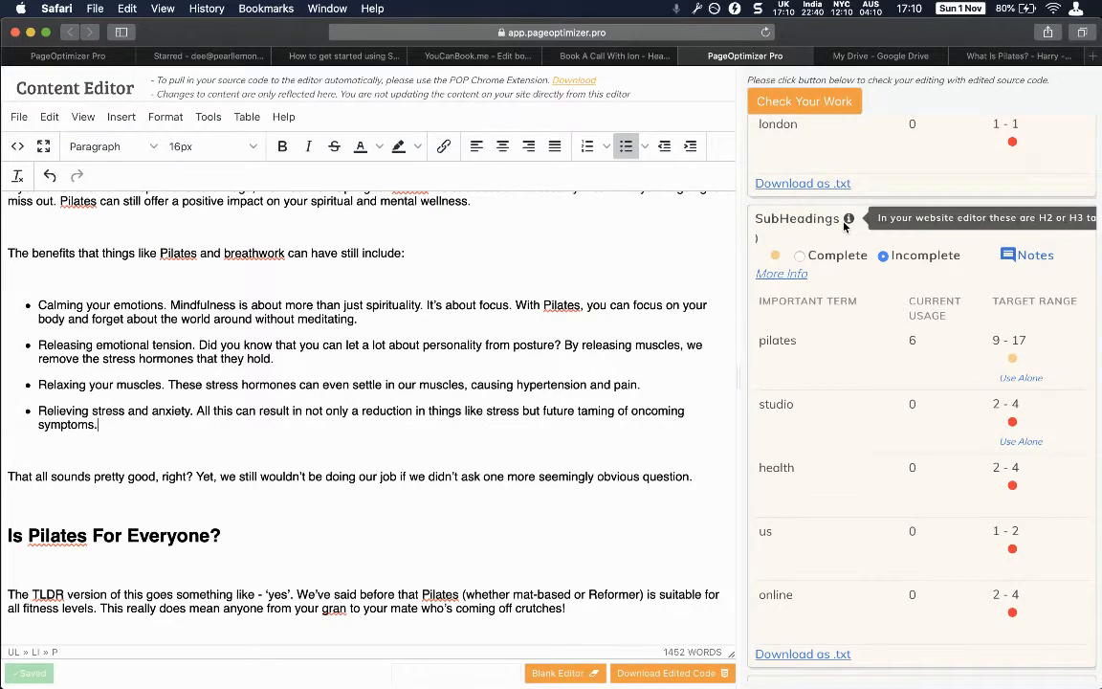
{"action": "scroll", "coordinate": [846, 222], "scroll_direction": "down", "scroll_amount": 1}
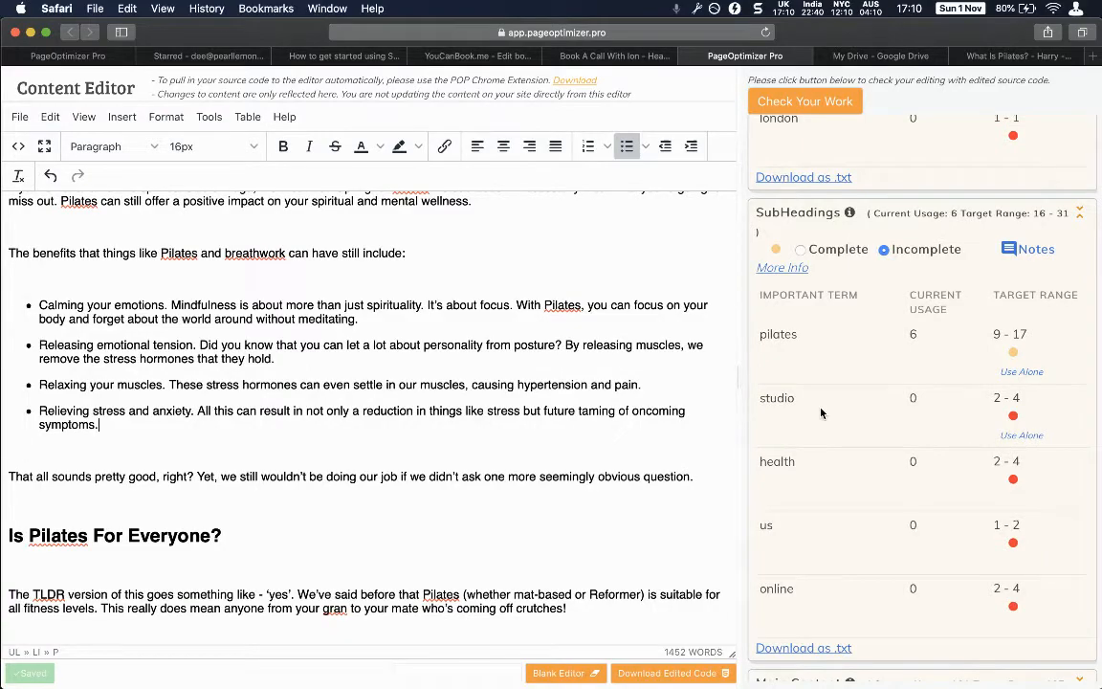
{"action": "scroll", "coordinate": [489, 428], "scroll_direction": "down", "scroll_amount": 20}
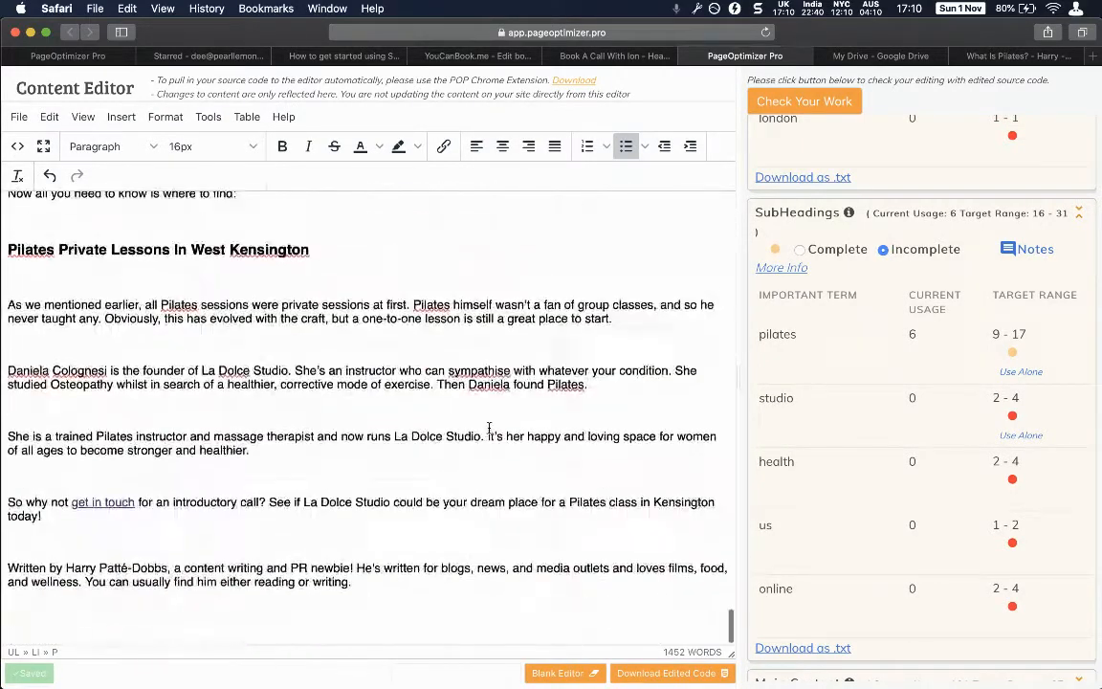
{"action": "scroll", "coordinate": [489, 428], "scroll_direction": "up", "scroll_amount": 18}
{"action": "scroll", "coordinate": [489, 428], "scroll_direction": "up", "scroll_amount": 15}
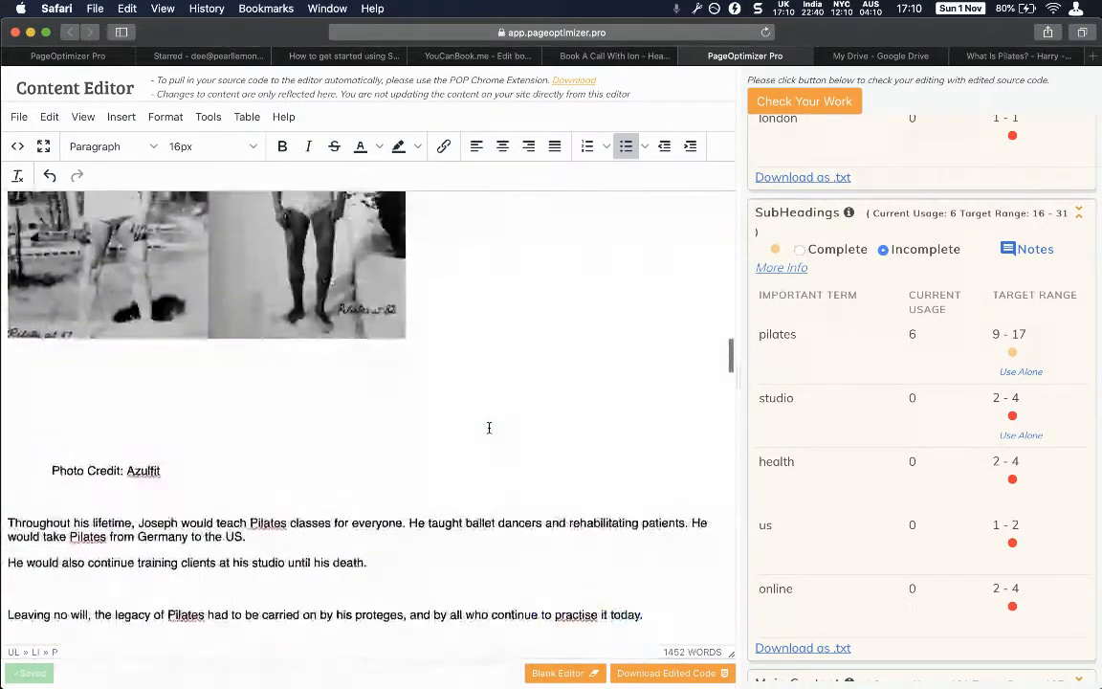
Scroll through the Main Content terms to Page Structure: 40 bold terms against an up-to-20 limit, 4 images.
{"action": "scroll", "coordinate": [854, 490], "scroll_direction": "down", "scroll_amount": 7}
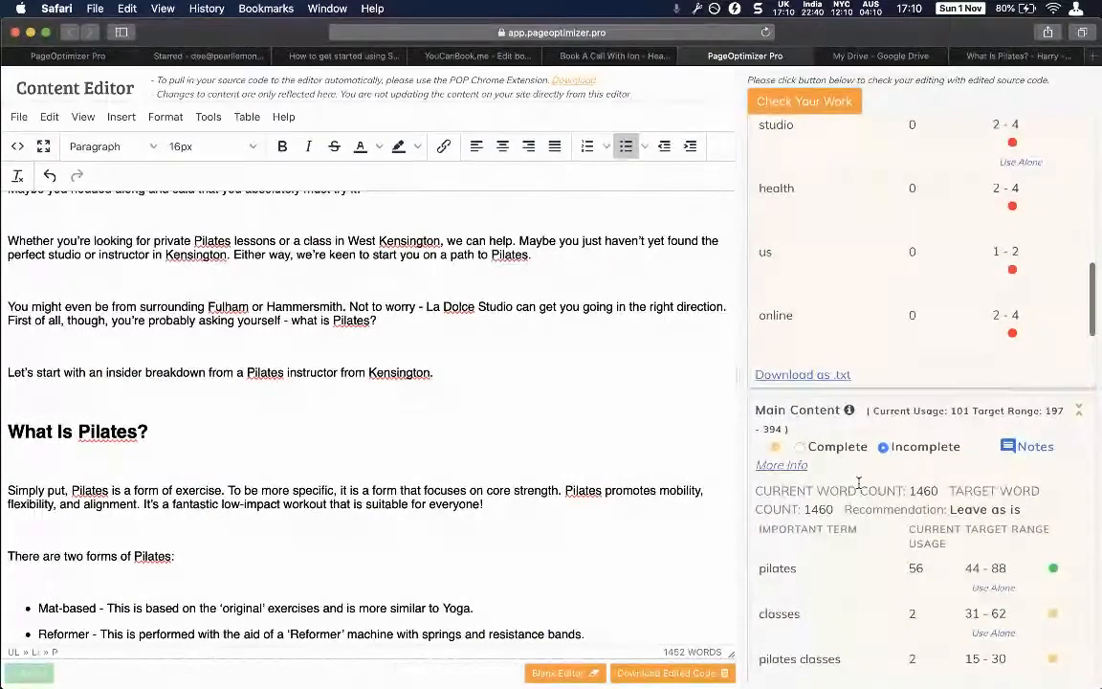
{"action": "scroll", "coordinate": [859, 483], "scroll_direction": "up", "scroll_amount": 6}
{"action": "scroll", "coordinate": [858, 482], "scroll_direction": "down", "scroll_amount": 9}
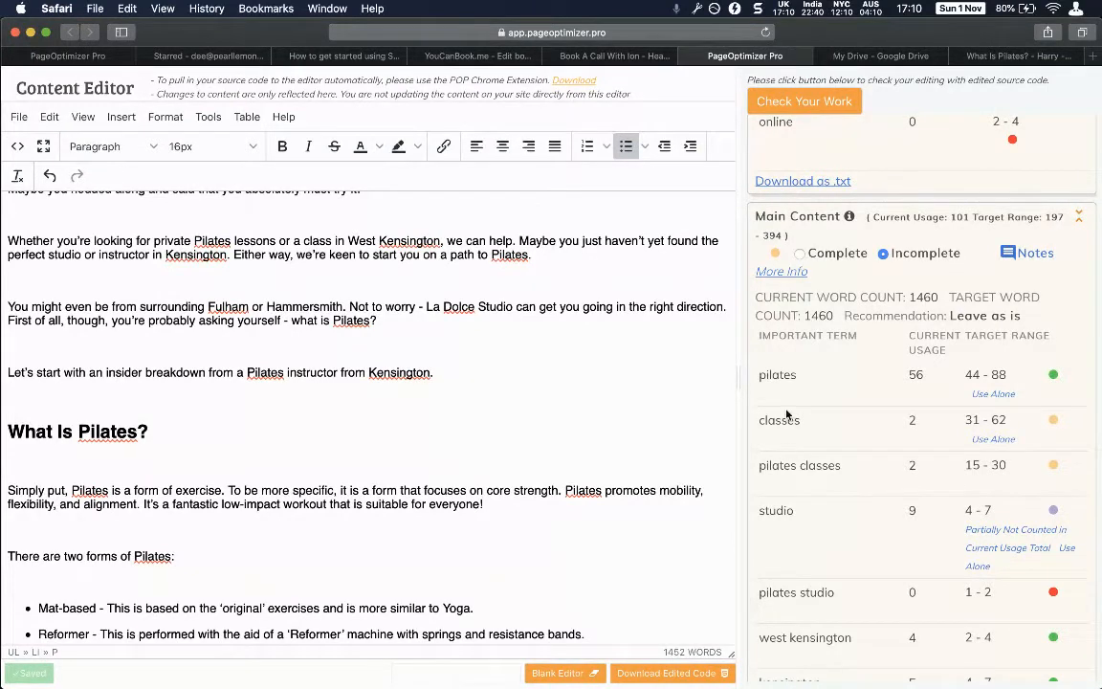
{"action": "scroll", "coordinate": [832, 466], "scroll_direction": "down", "scroll_amount": 2}
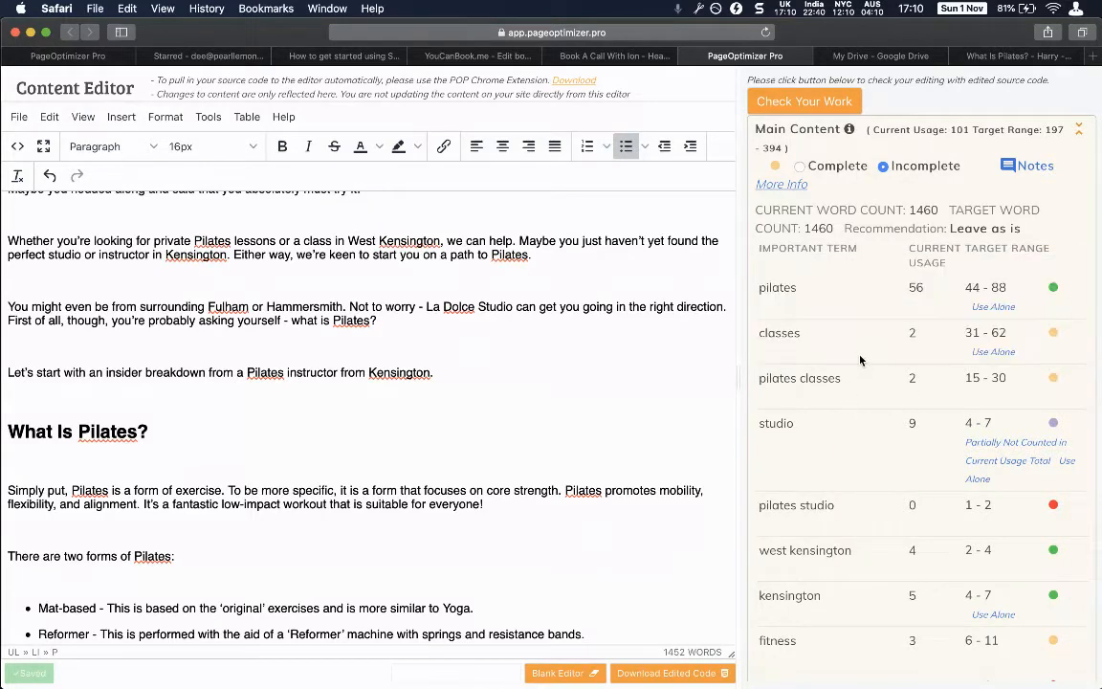
{"action": "scroll", "coordinate": [860, 359], "scroll_direction": "up", "scroll_amount": 1}
{"action": "scroll", "coordinate": [848, 386], "scroll_direction": "down", "scroll_amount": 1}
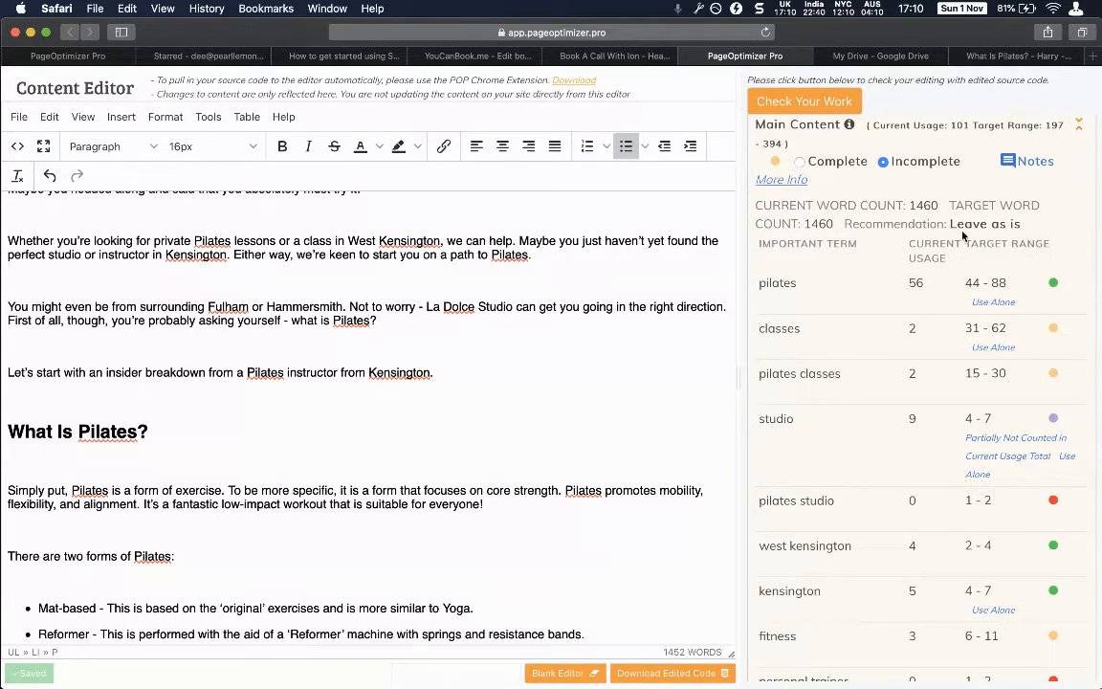
{"action": "scroll", "coordinate": [963, 234], "scroll_direction": "up", "scroll_amount": 10}
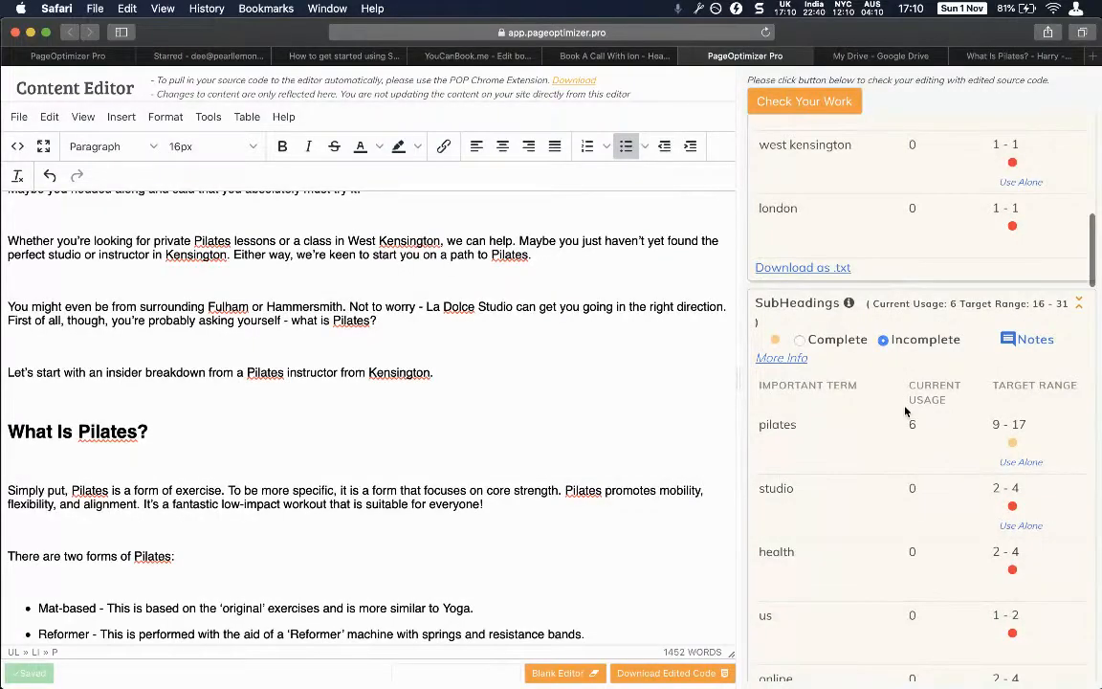
{"action": "scroll", "coordinate": [906, 411], "scroll_direction": "up", "scroll_amount": 8}
{"action": "scroll", "coordinate": [906, 411], "scroll_direction": "down", "scroll_amount": 5}
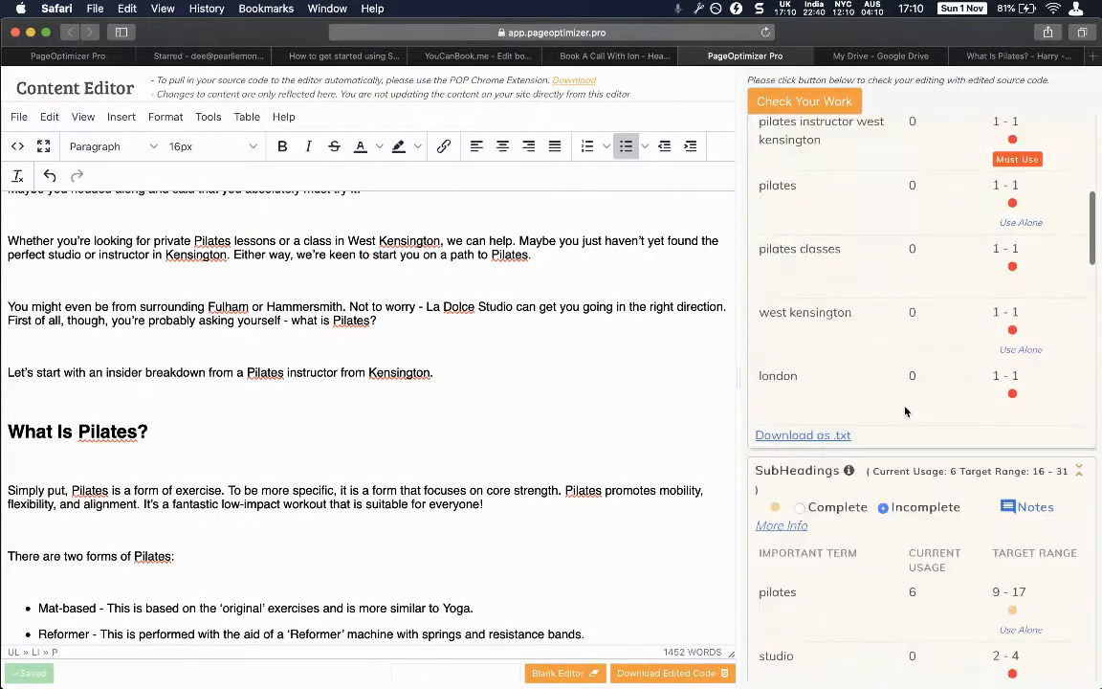
{"action": "scroll", "coordinate": [906, 411], "scroll_direction": "down", "scroll_amount": 15}
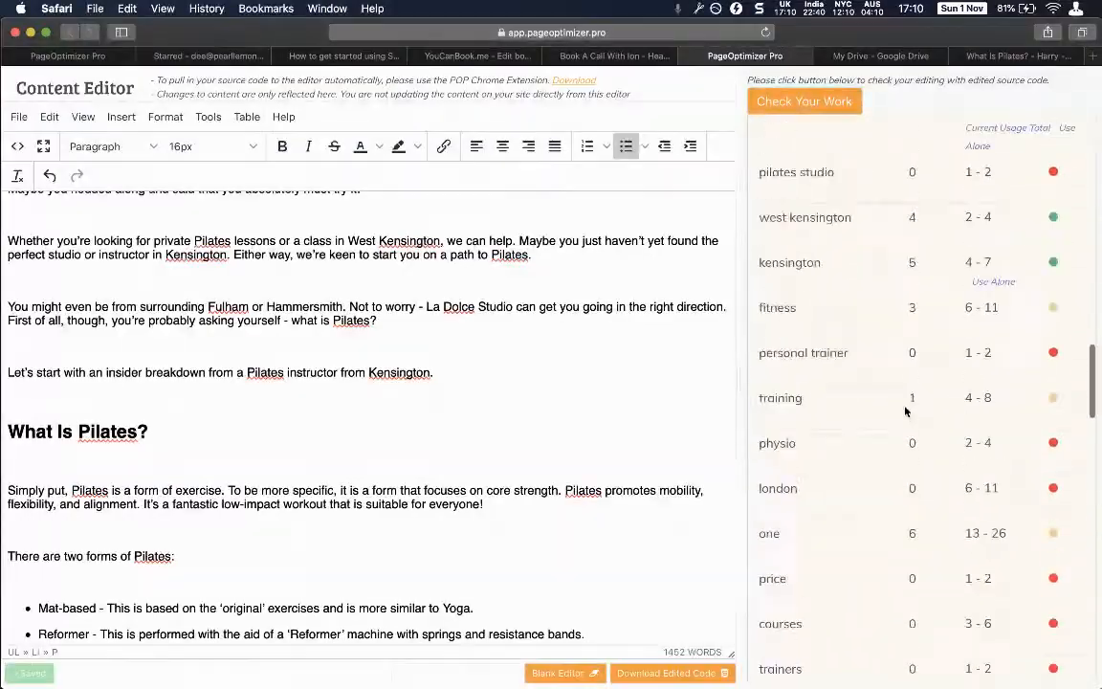
{"action": "scroll", "coordinate": [906, 411], "scroll_direction": "up", "scroll_amount": 5}
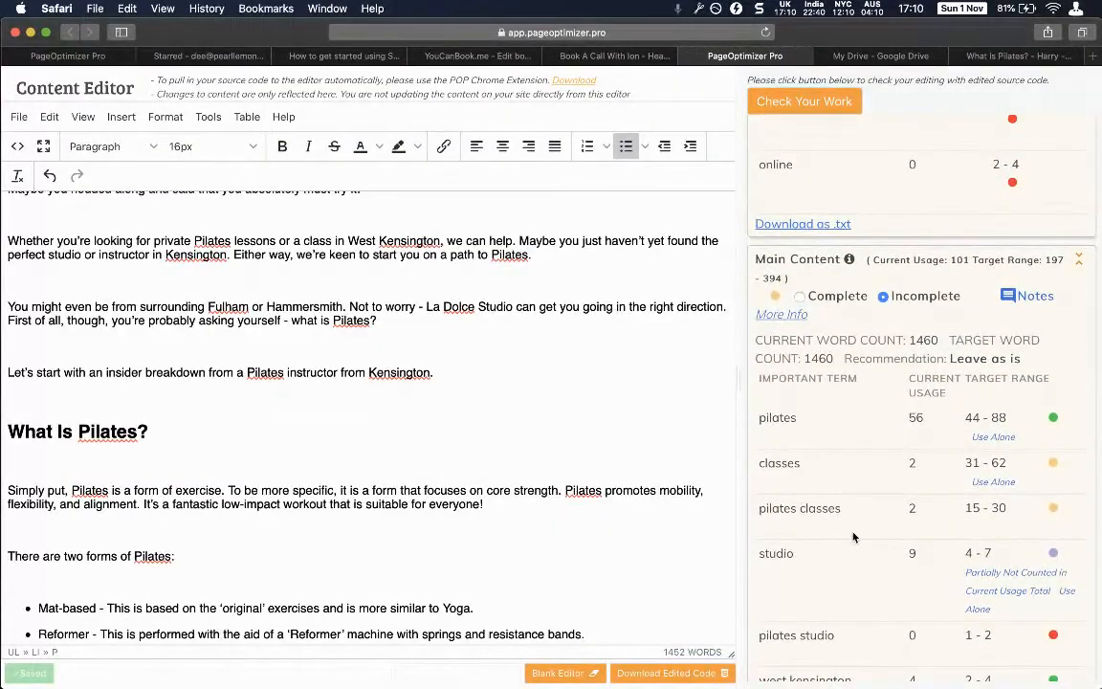
{"action": "scroll", "coordinate": [853, 535], "scroll_direction": "down", "scroll_amount": 15}
{"action": "scroll", "coordinate": [854, 536], "scroll_direction": "up", "scroll_amount": 2}
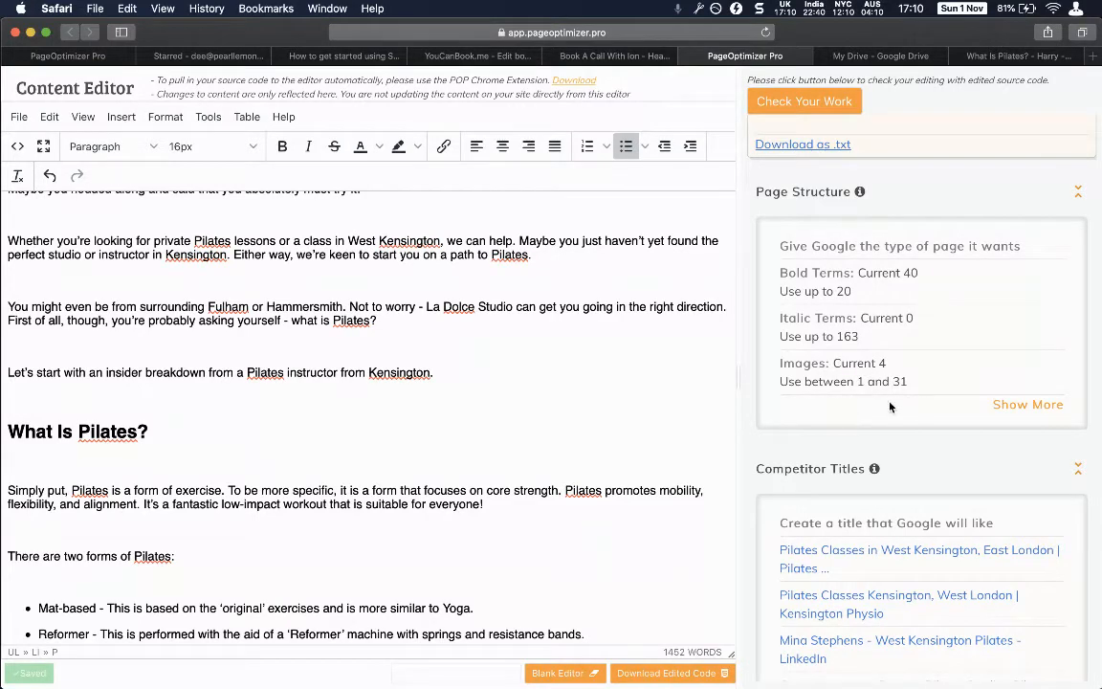
{"action": "scroll", "coordinate": [846, 421], "scroll_direction": "down", "scroll_amount": 4}
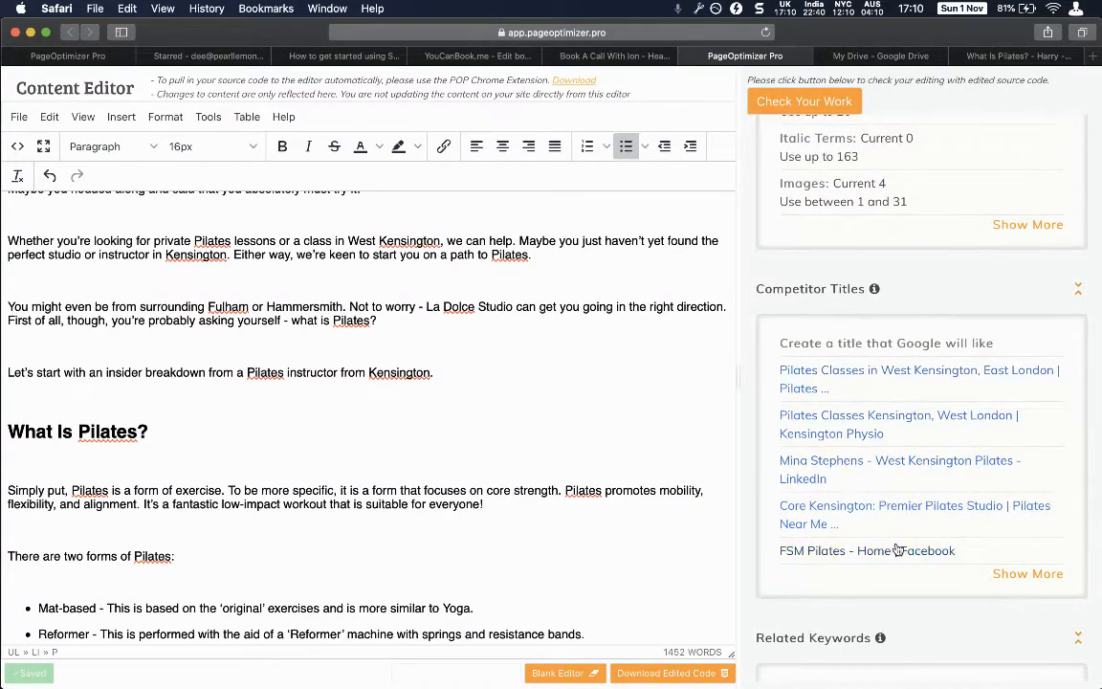
{"action": "scroll", "coordinate": [898, 549], "scroll_direction": "down", "scroll_amount": 5}
{"action": "scroll", "coordinate": [897, 549], "scroll_direction": "down", "scroll_amount": 4}
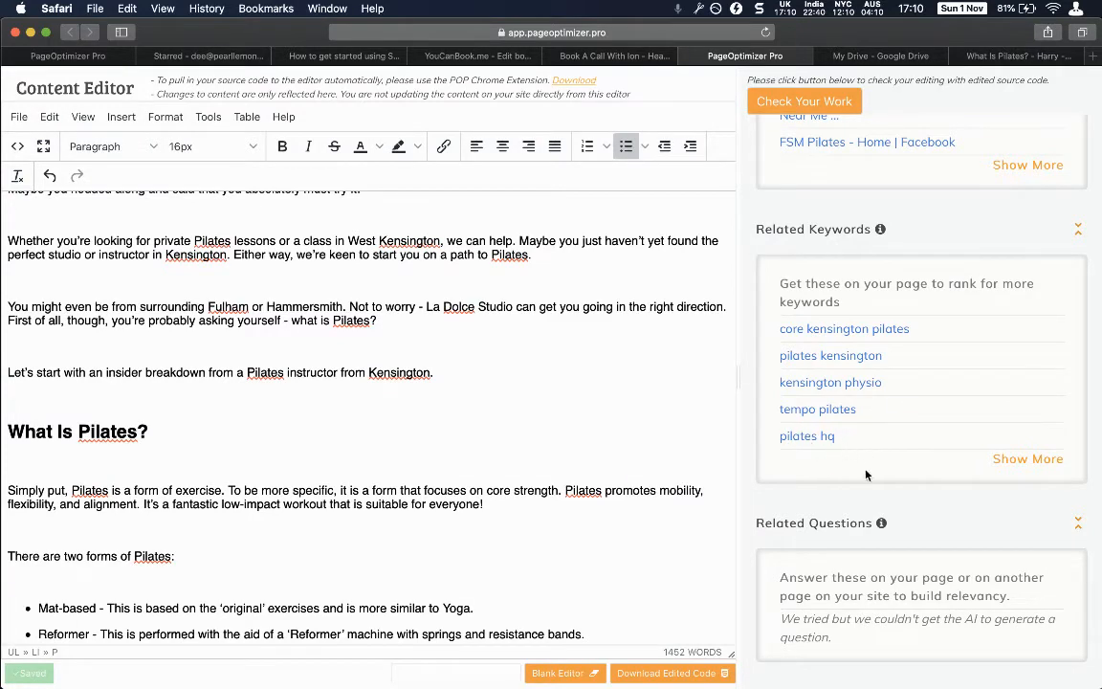
{"action": "scroll", "coordinate": [861, 475], "scroll_direction": "down", "scroll_amount": 1}
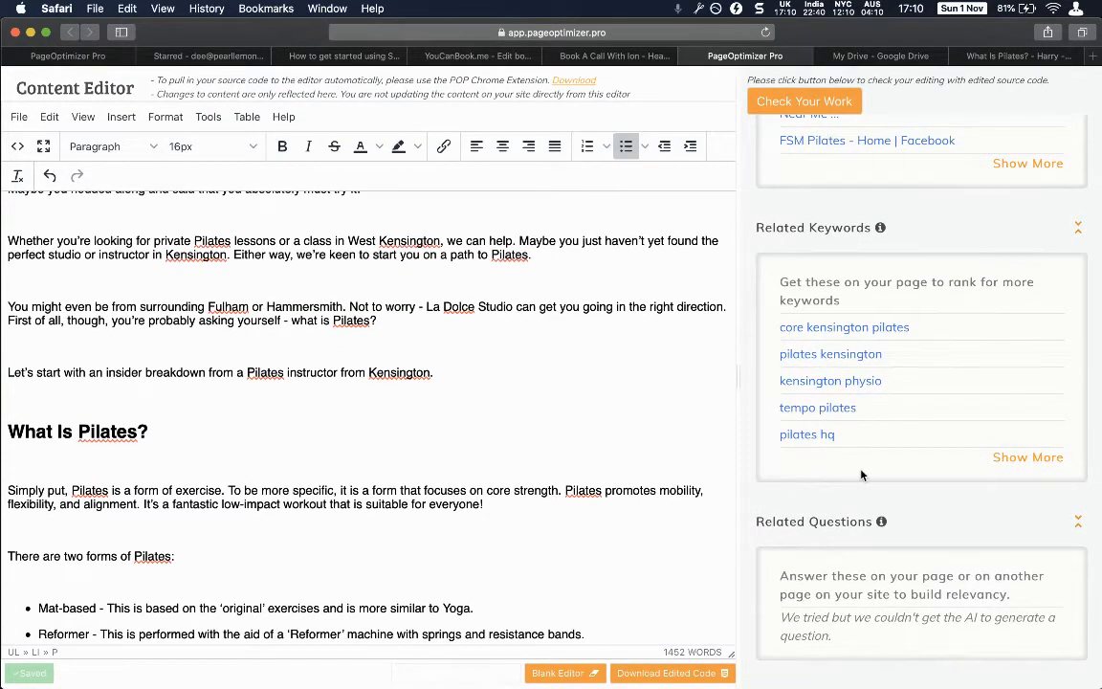
{"action": "scroll", "coordinate": [861, 476], "scroll_direction": "up", "scroll_amount": 10}
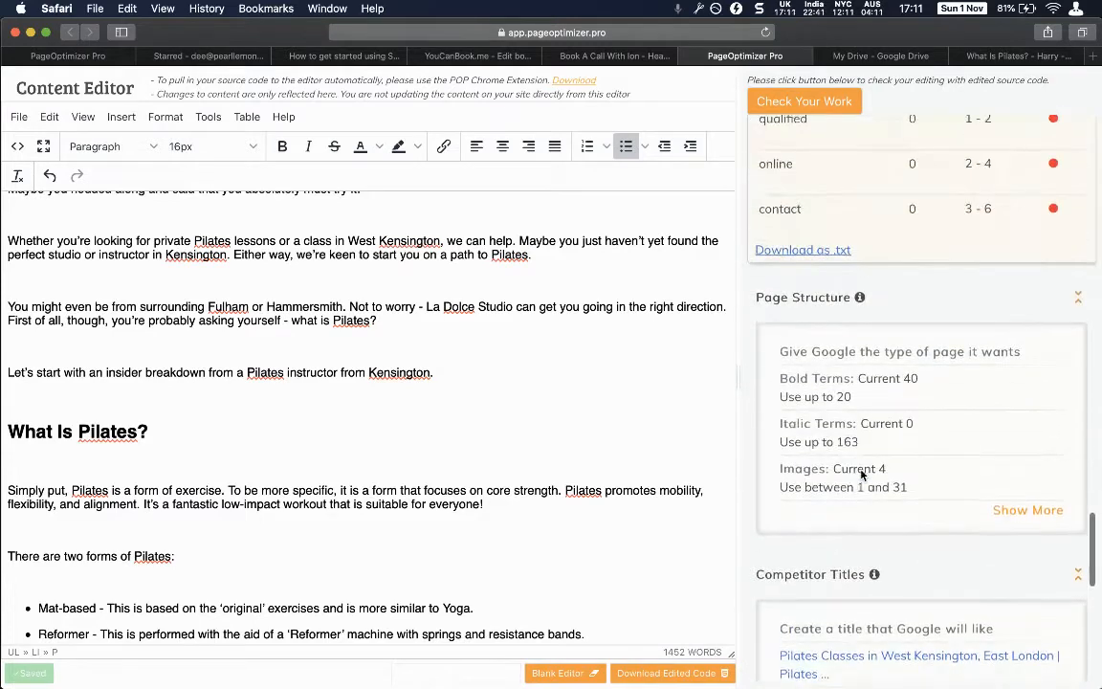
Expand the full Page Structure recommendations list and review it.
{"action": "left_click", "coordinate": [1001, 525]}
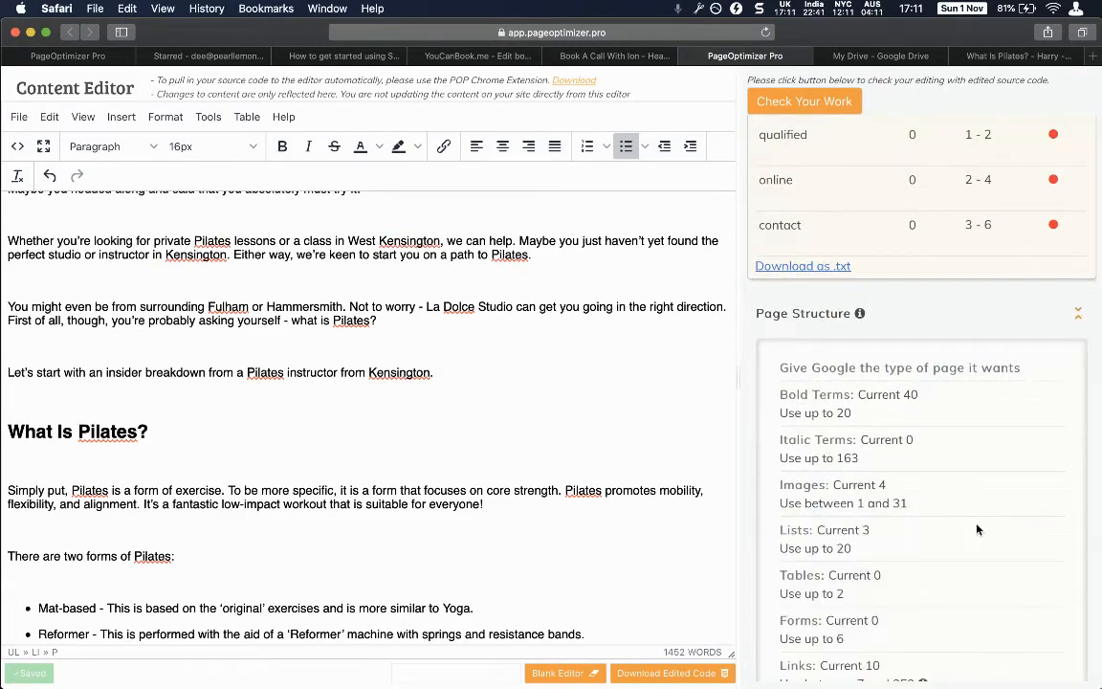
{"action": "scroll", "coordinate": [947, 525], "scroll_direction": "down", "scroll_amount": 5}
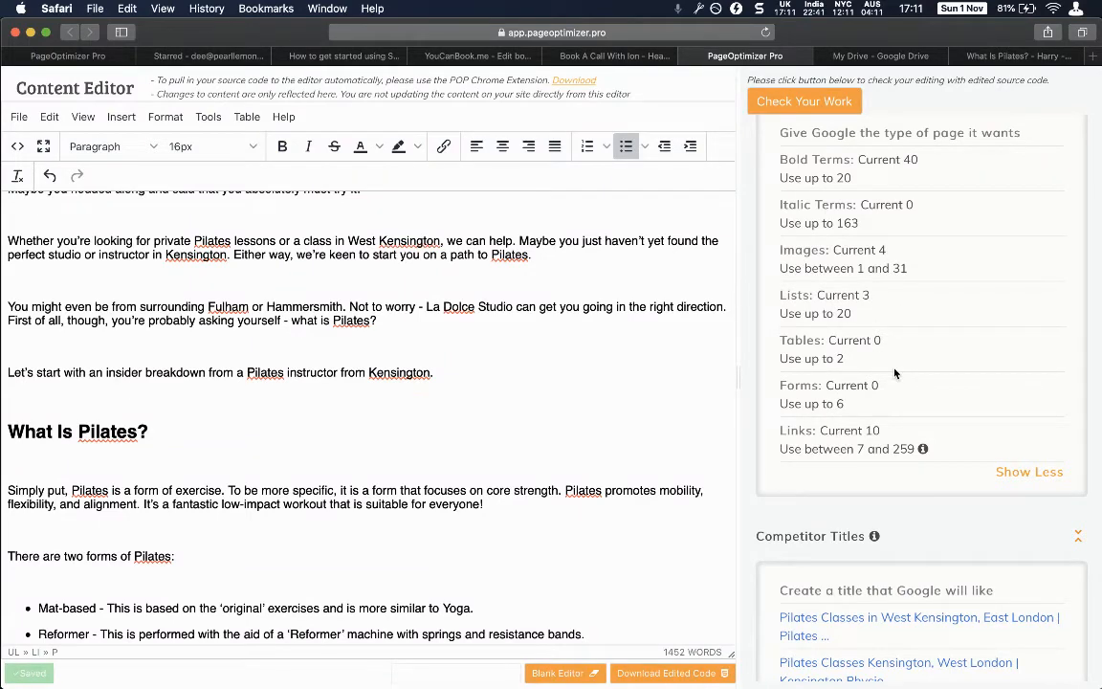
{"action": "scroll", "coordinate": [905, 445], "scroll_direction": "up", "scroll_amount": 10}
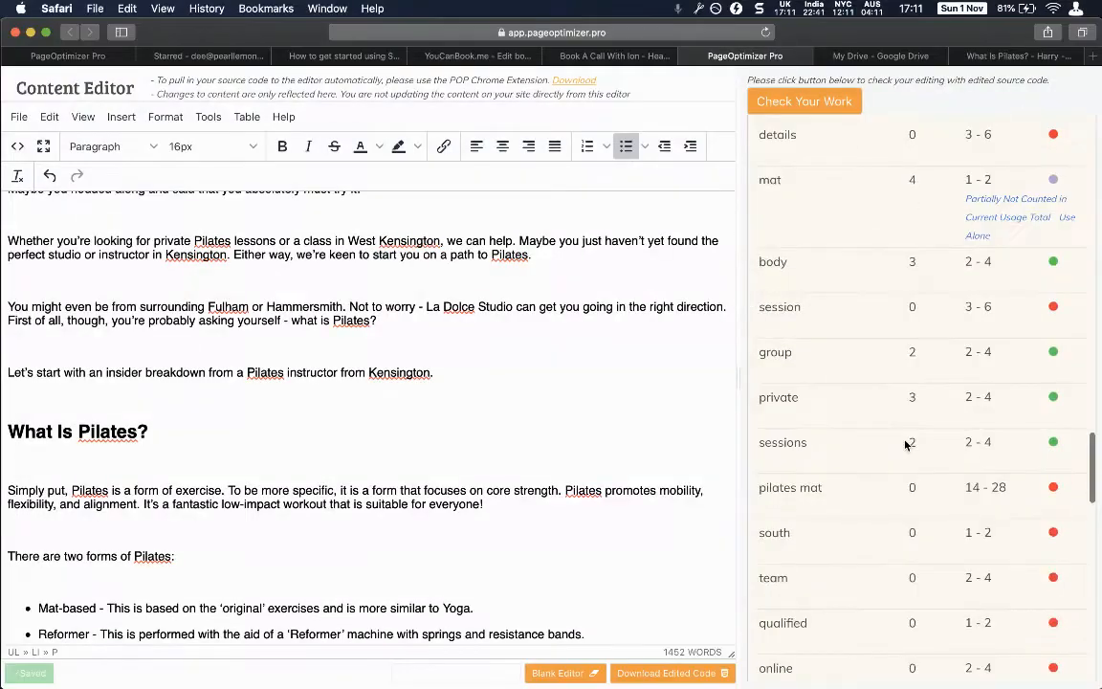
{"action": "scroll", "coordinate": [905, 445], "scroll_direction": "down", "scroll_amount": 3}
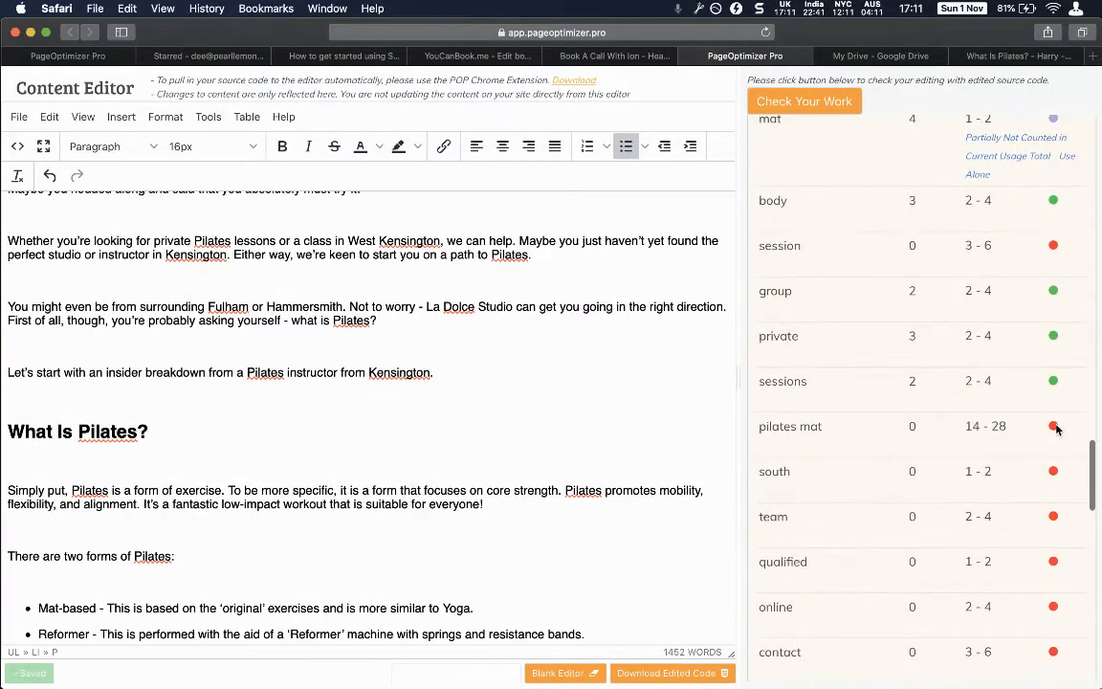
{"action": "scroll", "coordinate": [1052, 427], "scroll_direction": "up", "scroll_amount": 15}
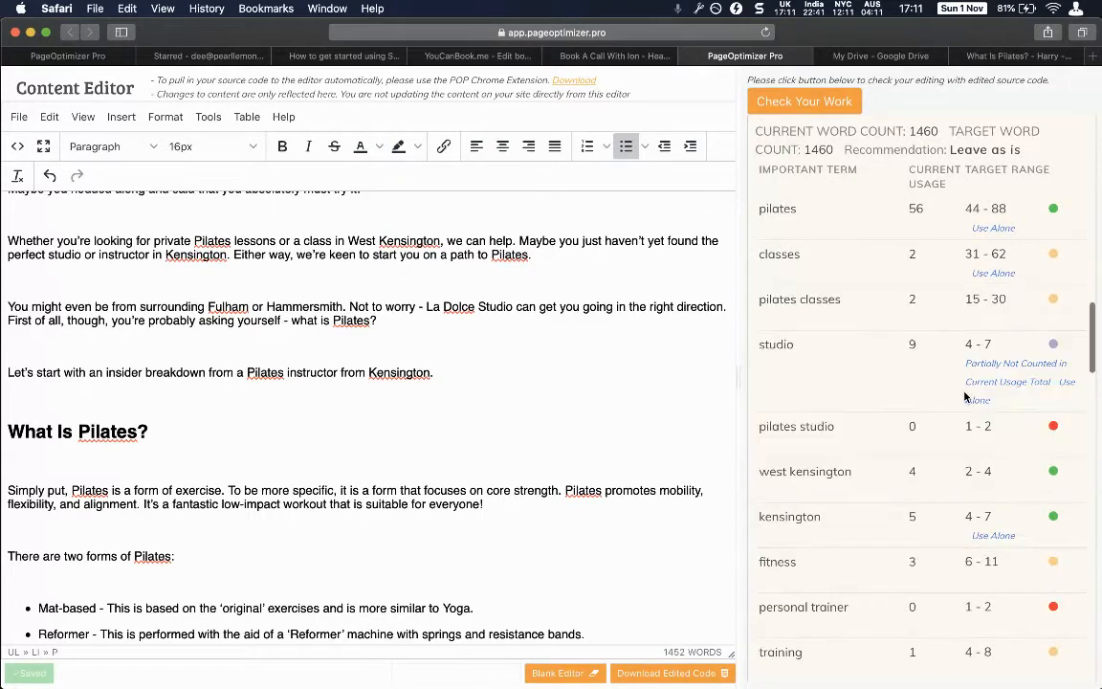
{"action": "scroll", "coordinate": [1043, 328], "scroll_direction": "up", "scroll_amount": 3}
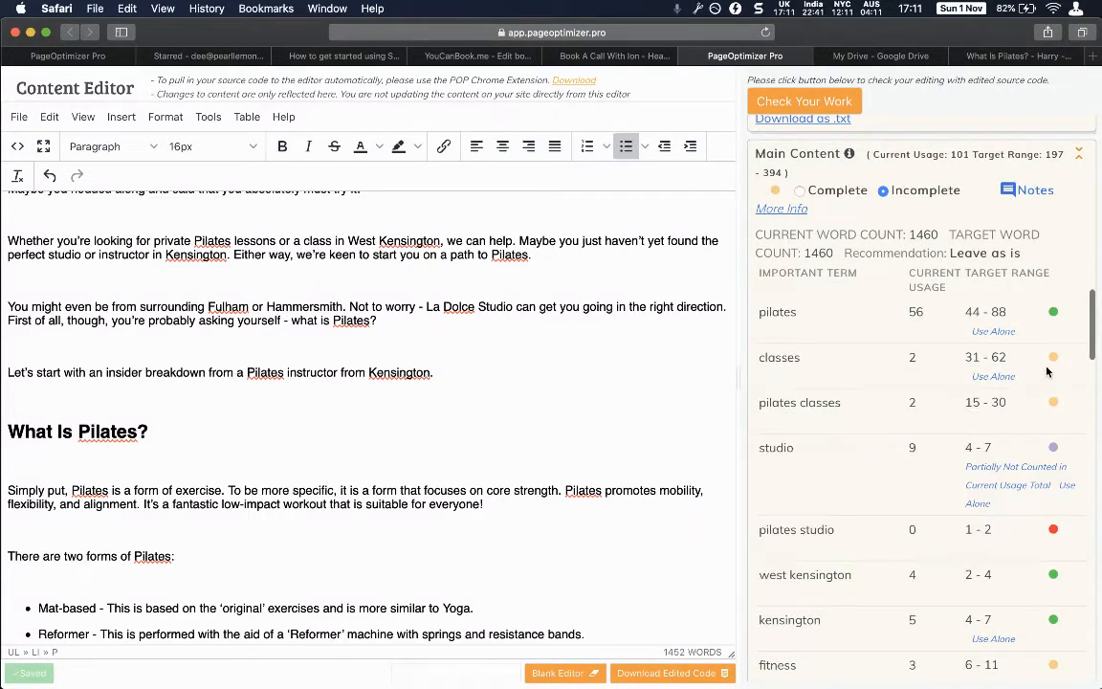
{"action": "scroll", "coordinate": [1002, 430], "scroll_direction": "down", "scroll_amount": 5}
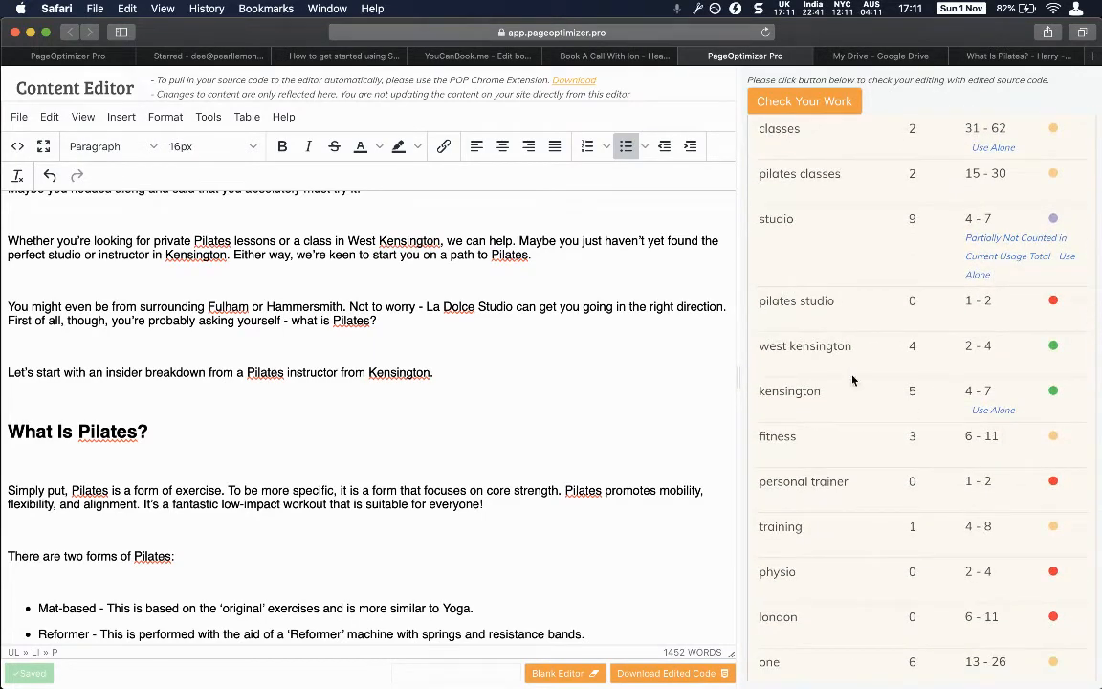
Search the article for 'pilates studio', confirming it's absent, then switch to Gmail.
{"action": "mouse_move", "coordinate": [771, 295]}
{"action": "left_mouse_down"}
{"action": "mouse_move", "coordinate": [834, 294]}
{"action": "mouse_move", "coordinate": [764, 298]}
{"action": "left_mouse_up"}
{"action": "left_click", "coordinate": [835, 296]}
{"action": "scroll", "coordinate": [761, 303], "scroll_direction": "down", "scroll_amount": 10}
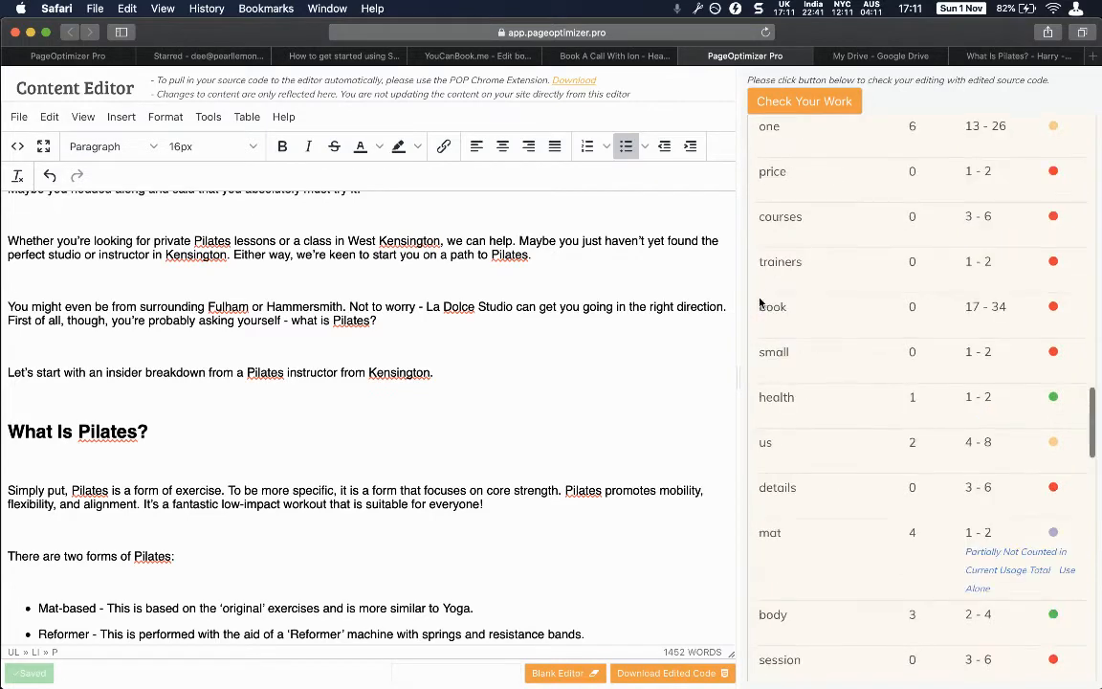
{"action": "scroll", "coordinate": [761, 302], "scroll_direction": "up", "scroll_amount": 10}
{"action": "key", "text": "super+c"}
{"action": "left_click", "coordinate": [498, 396]}
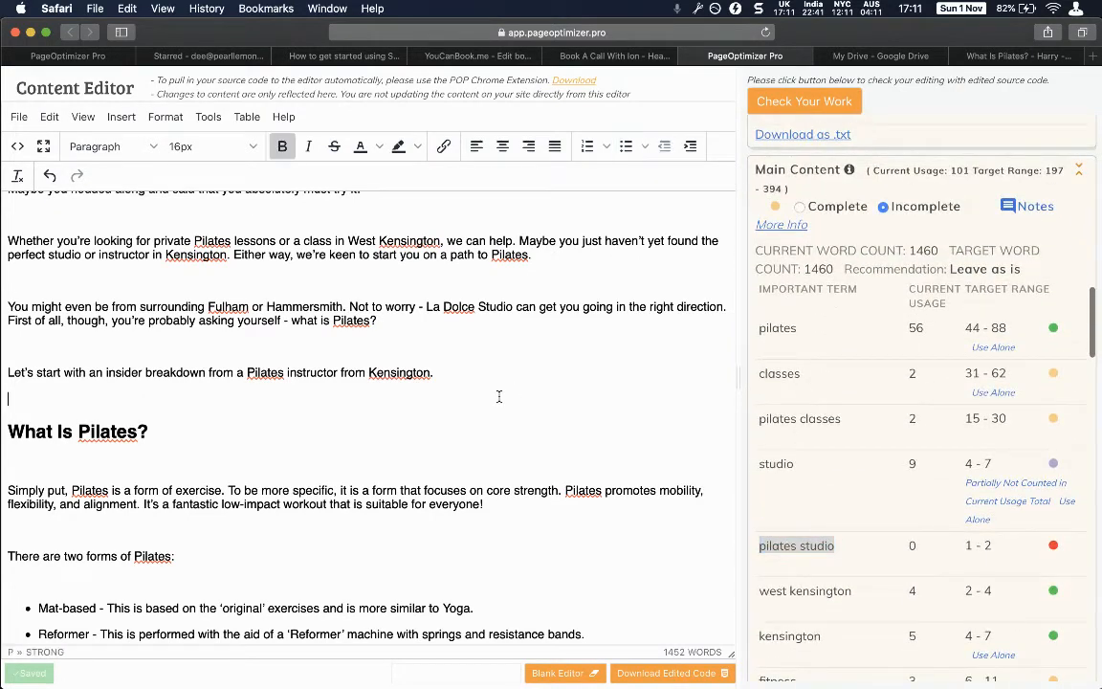
{"action": "key", "text": "super+f"}
{"action": "key", "text": "super+v"}
{"action": "key", "text": "Return"}
{"action": "key", "text": "Return"}
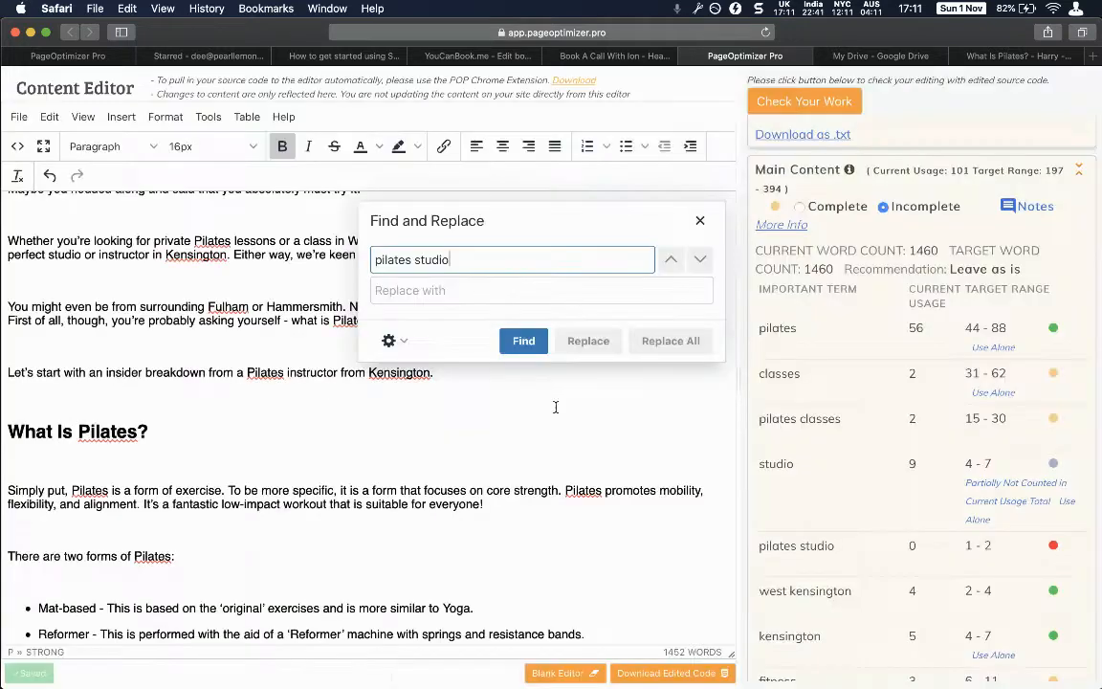
{"action": "key", "text": "Escape"}
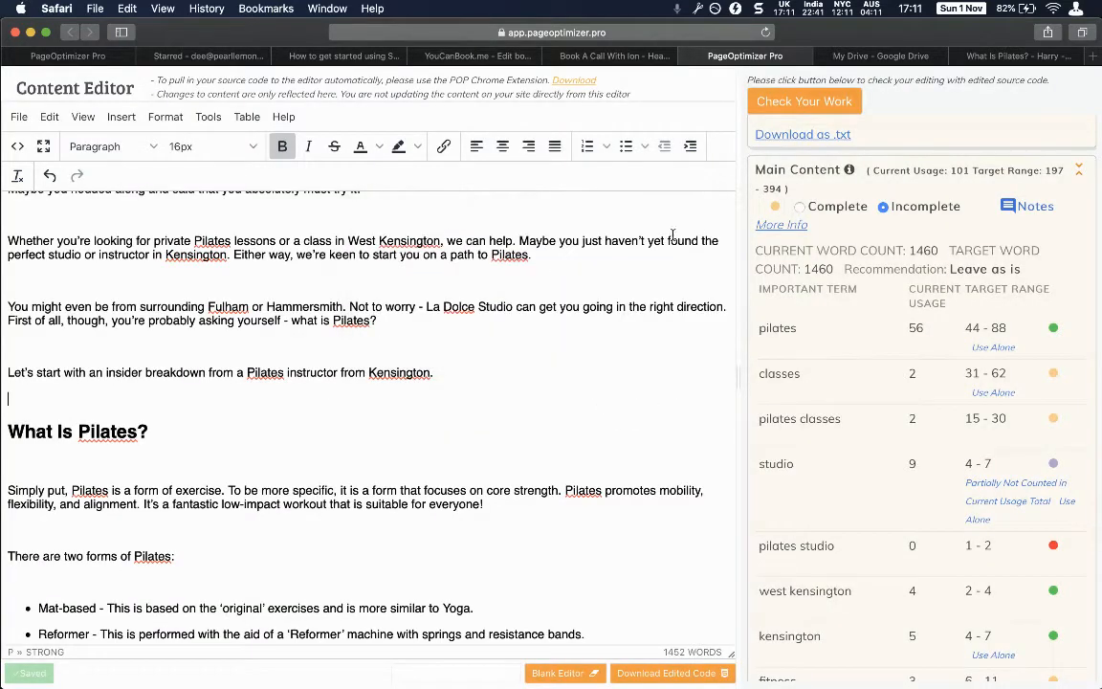
{"action": "left_click", "coordinate": [254, 59]}
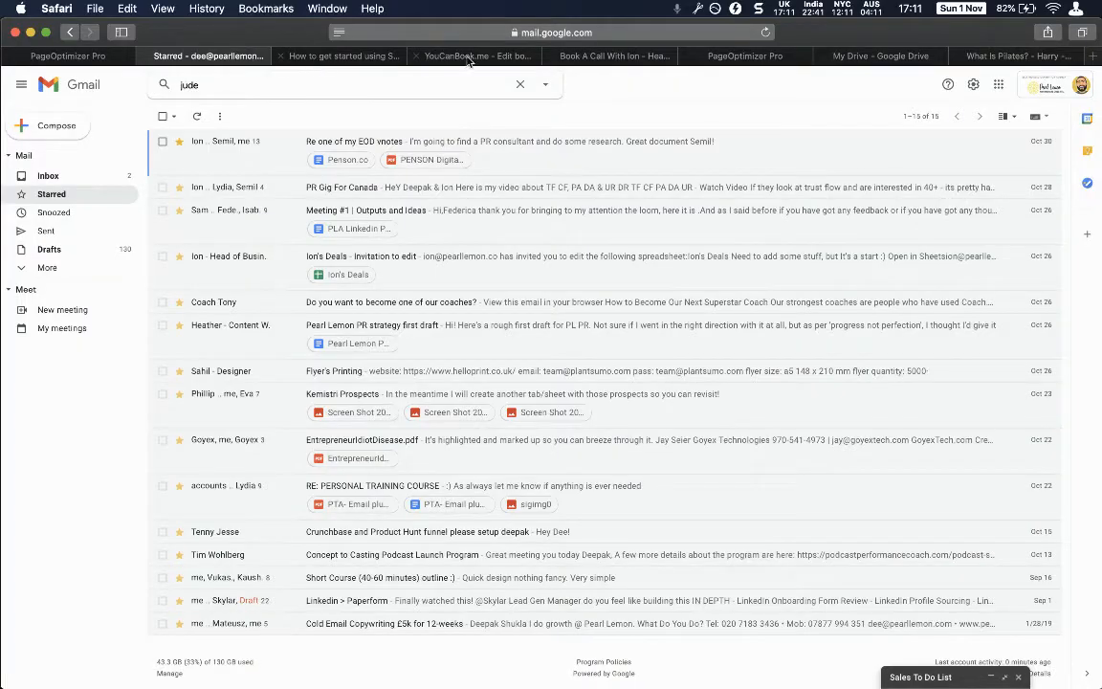
Copy the What Is Pilates? document's address and load it in a new Chrome tab.
{"action": "left_click", "coordinate": [1016, 56]}
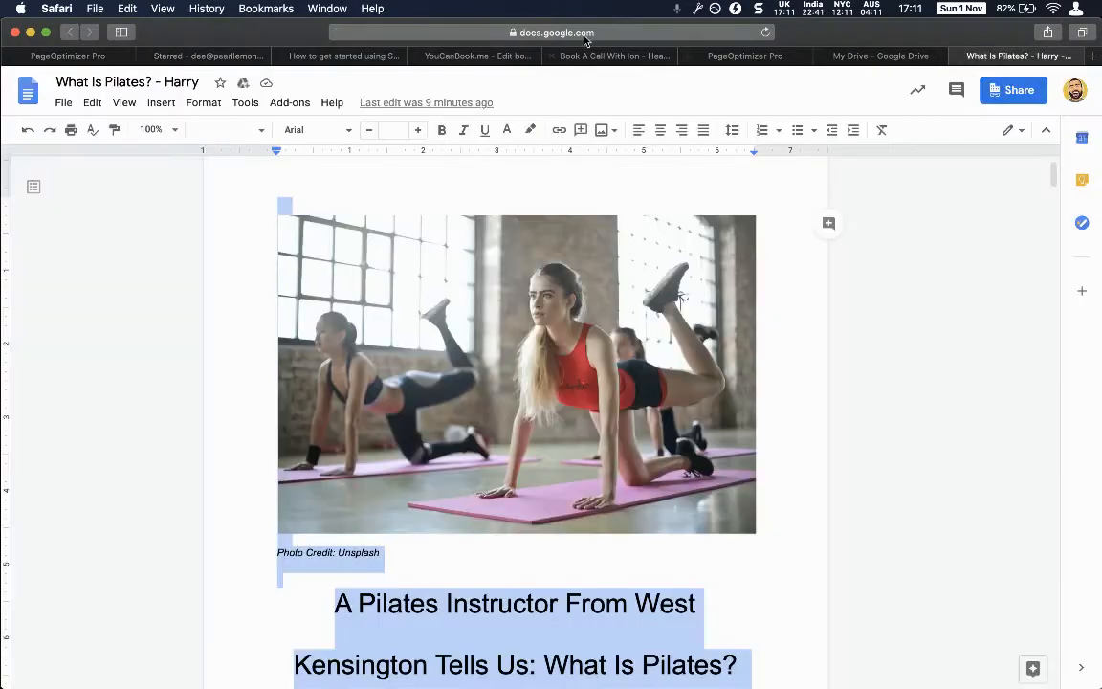
{"action": "left_click", "coordinate": [571, 31]}
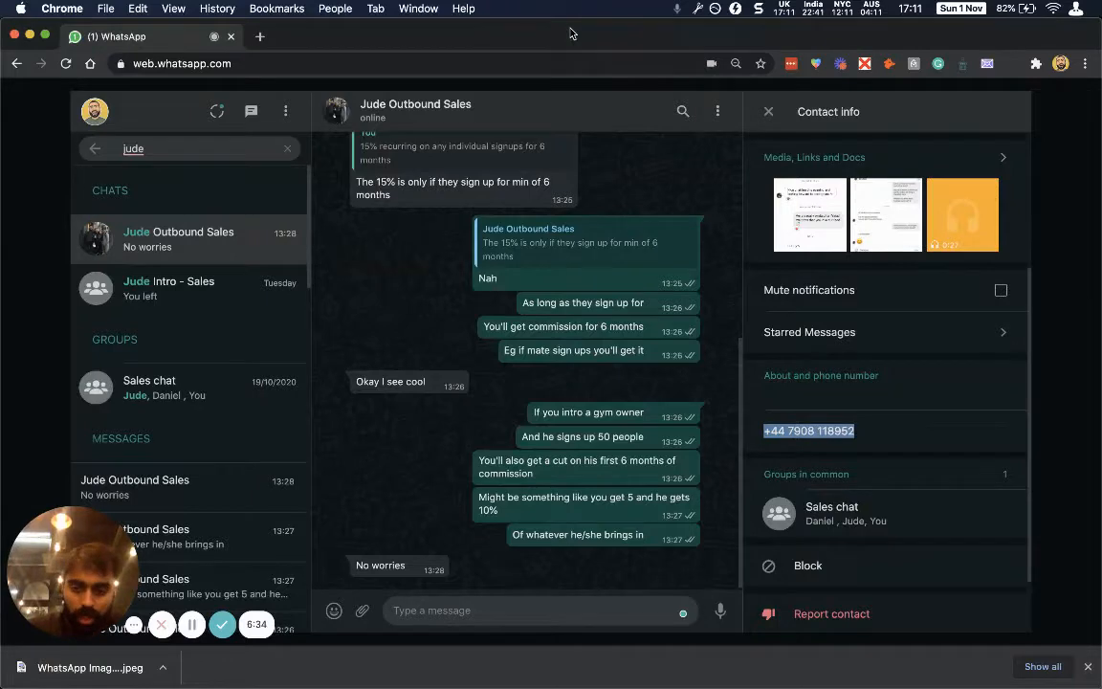
{"action": "key", "text": "super+t"}
{"action": "key", "text": "super+v"}
{"action": "key", "text": "Return"}
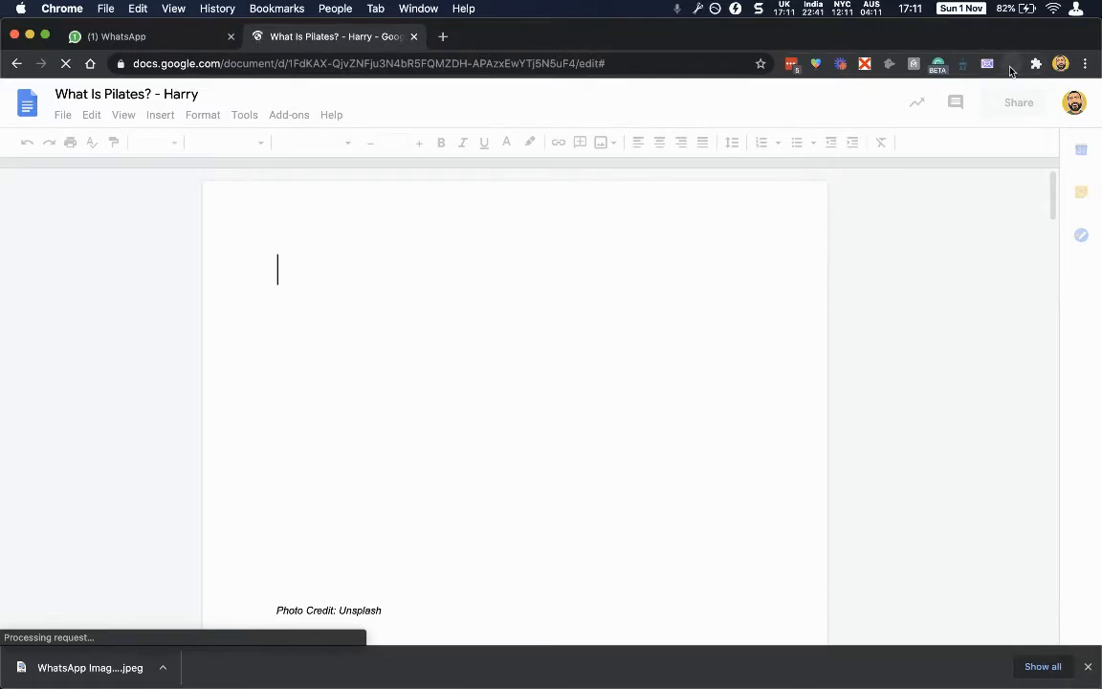
Start the PageOptimizer Pro extension on the document, dismiss Grammarly, and reach its sign-in page.
{"action": "left_click", "coordinate": [1011, 66]}
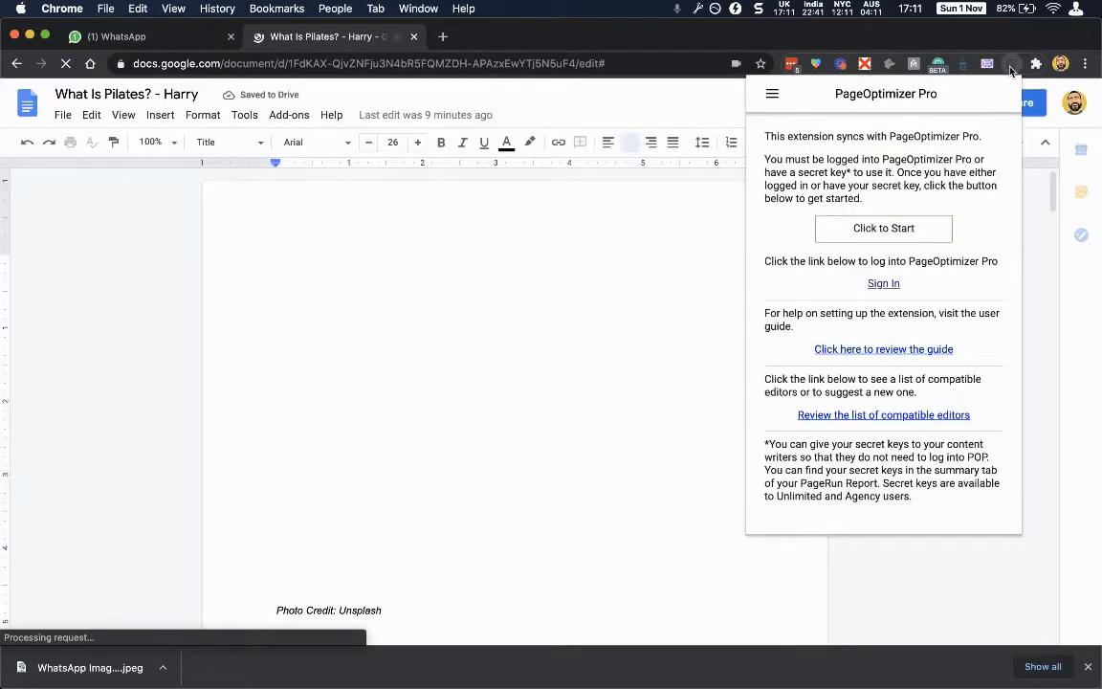
{"action": "left_click", "coordinate": [896, 234]}
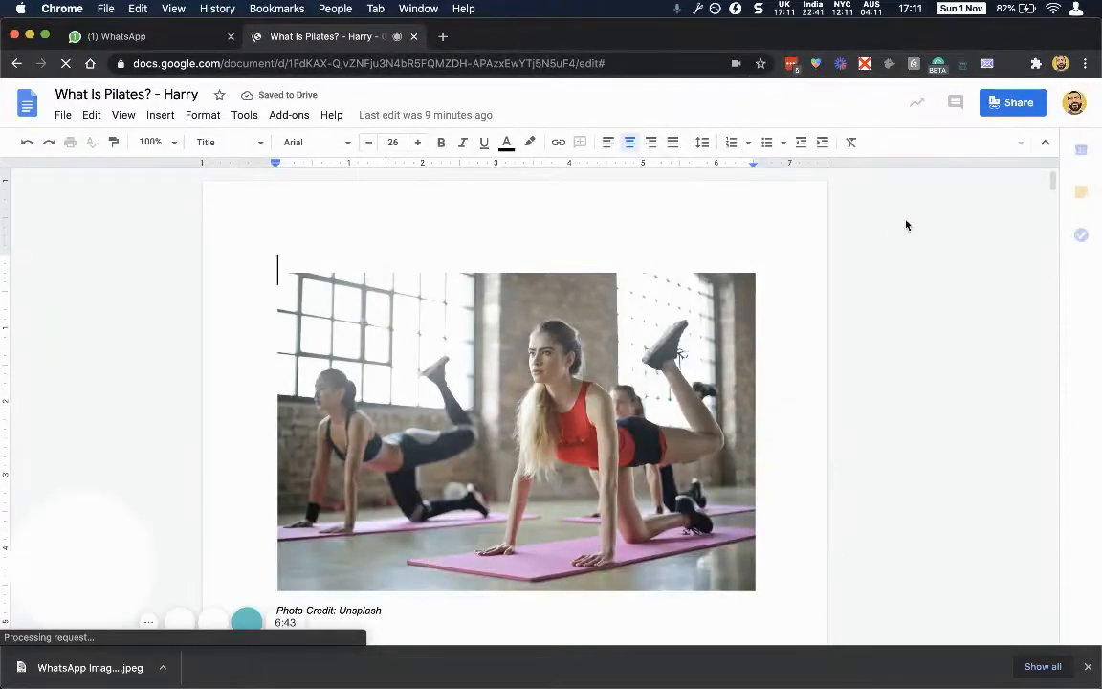
{"action": "left_click", "coordinate": [1036, 63]}
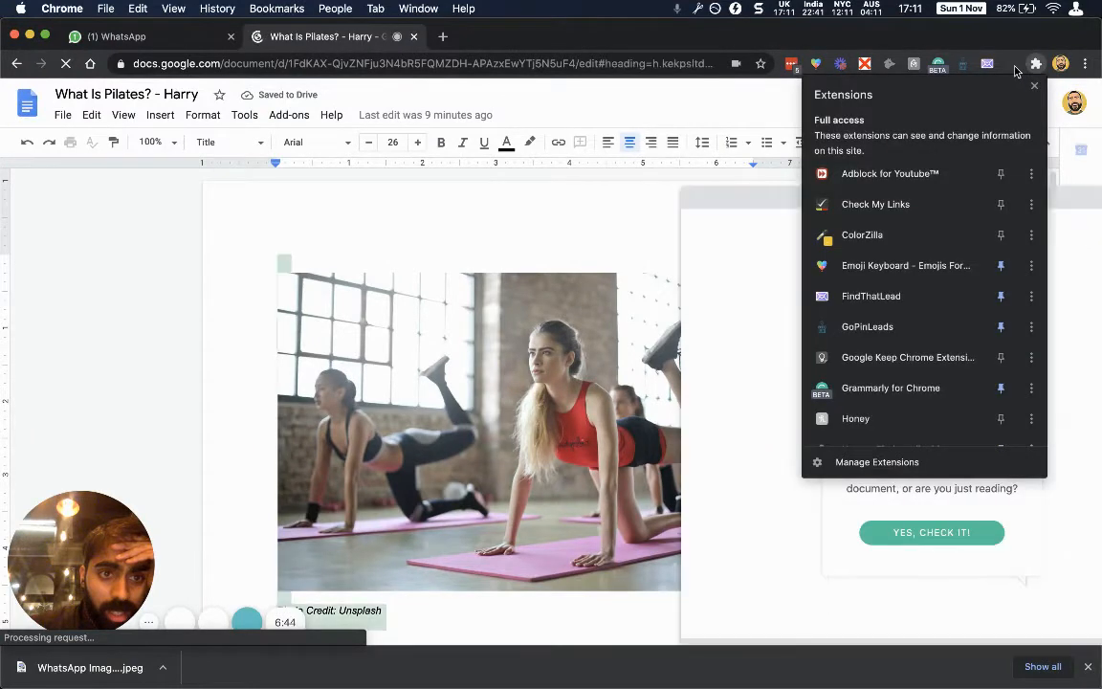
{"action": "left_click", "coordinate": [1016, 71]}
{"action": "left_click", "coordinate": [738, 315]}
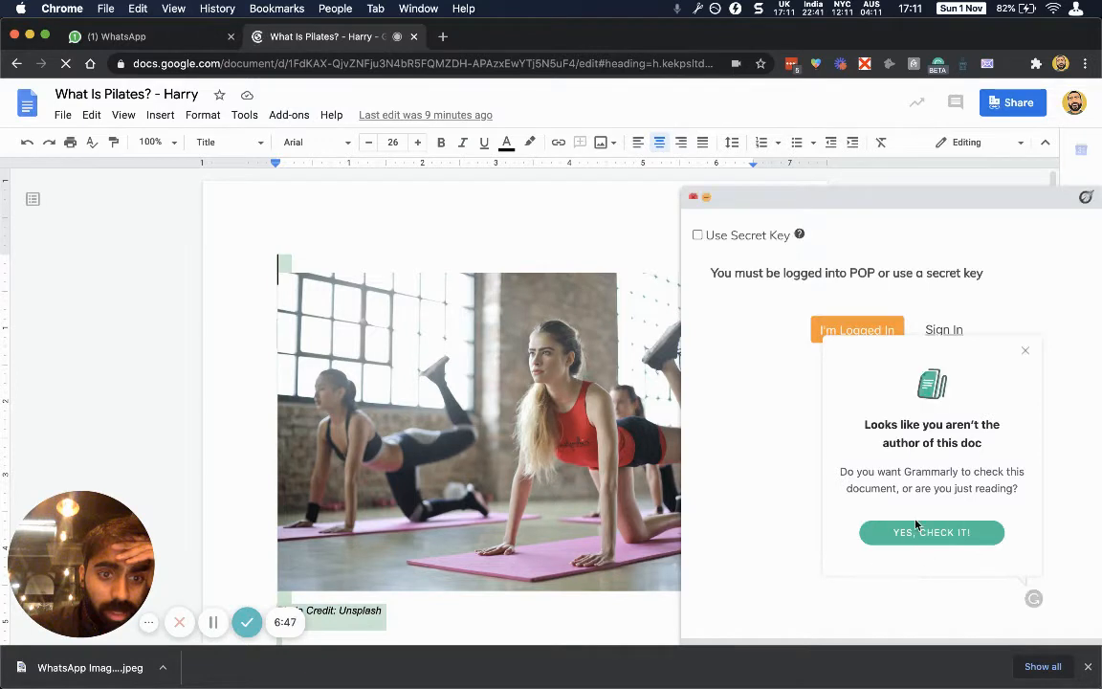
{"action": "left_click", "coordinate": [1026, 351]}
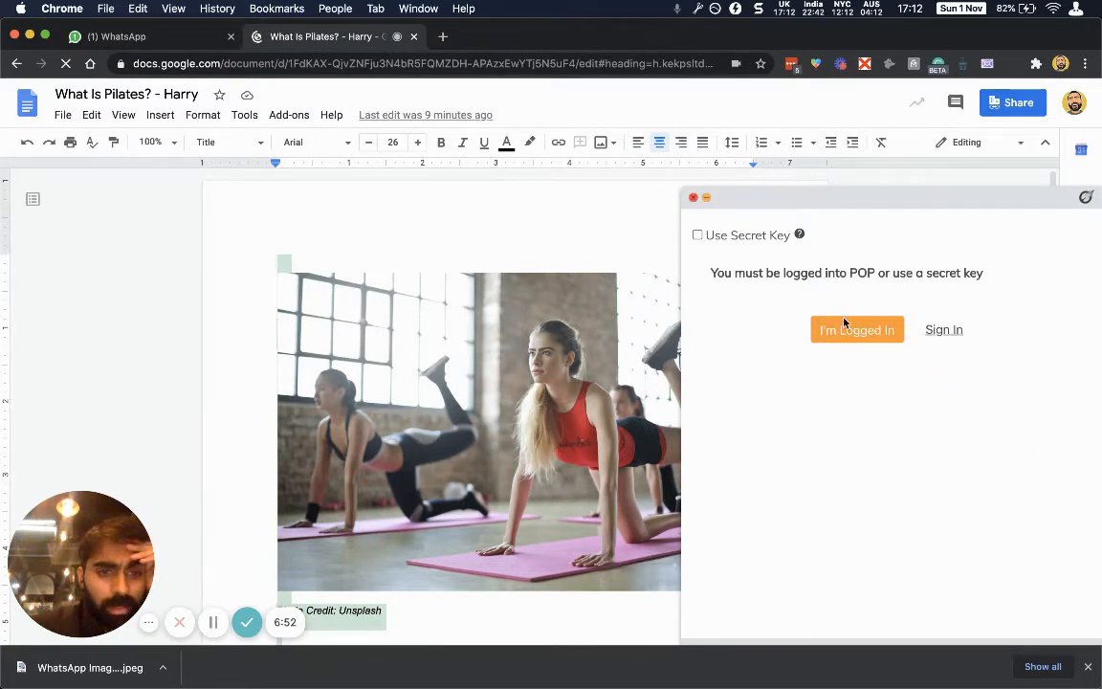
{"action": "left_click", "coordinate": [945, 329]}
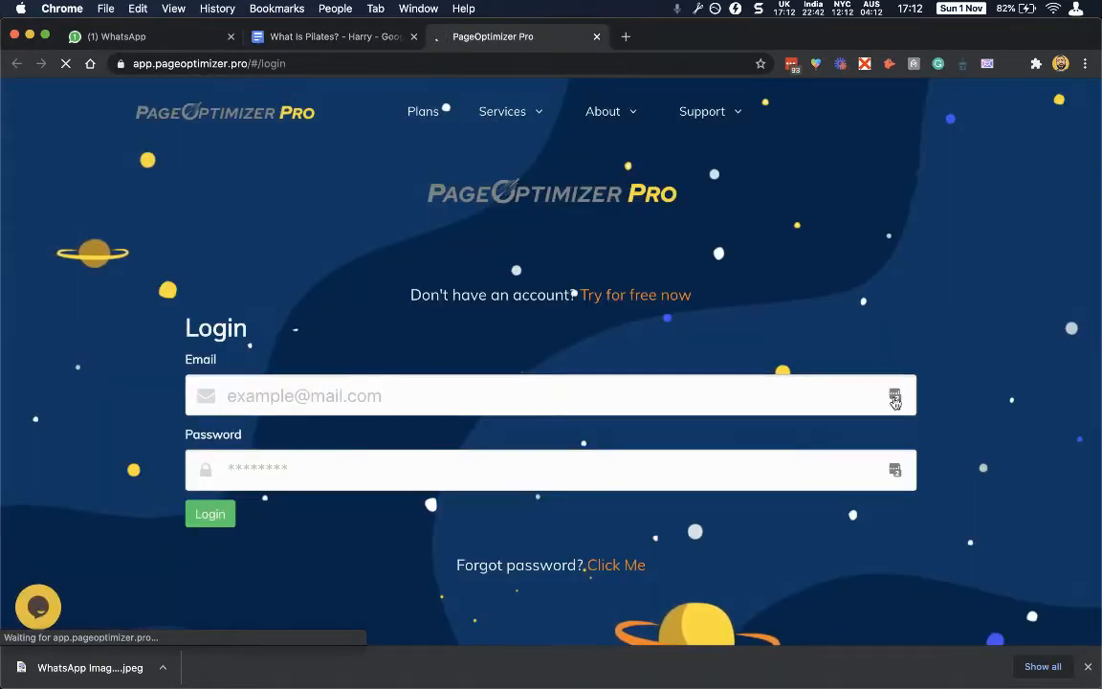
Log in to PageOptimizer Pro with a saved LastPass login.
{"action": "left_click", "coordinate": [895, 395]}
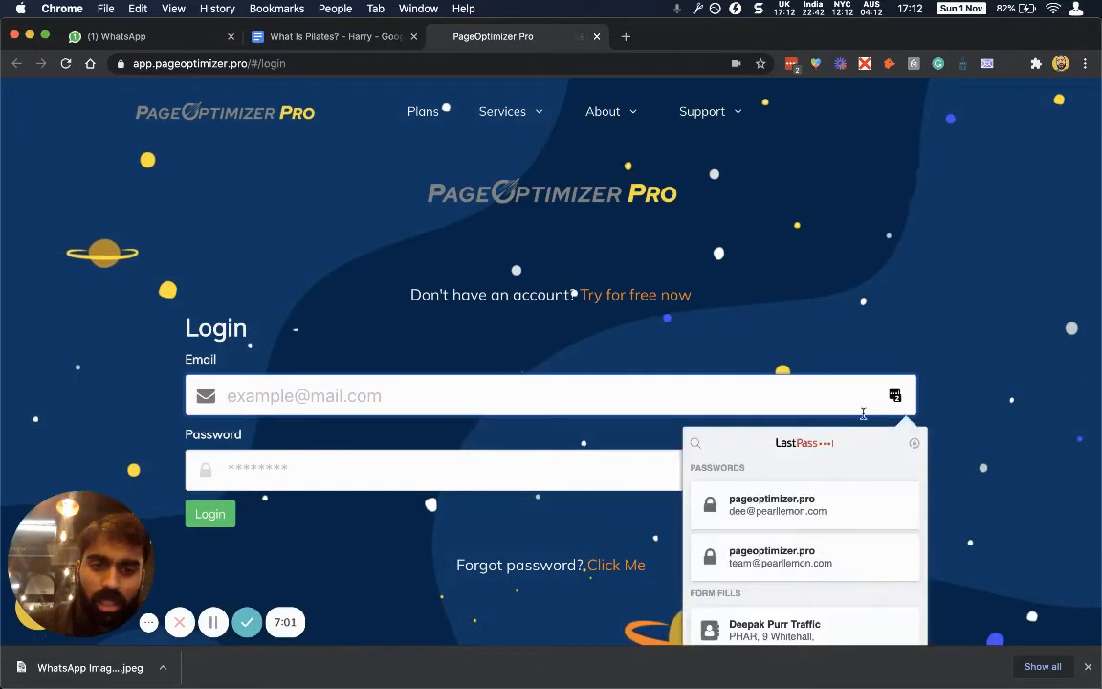
{"action": "left_click", "coordinate": [784, 504]}
{"action": "left_click", "coordinate": [230, 519]}
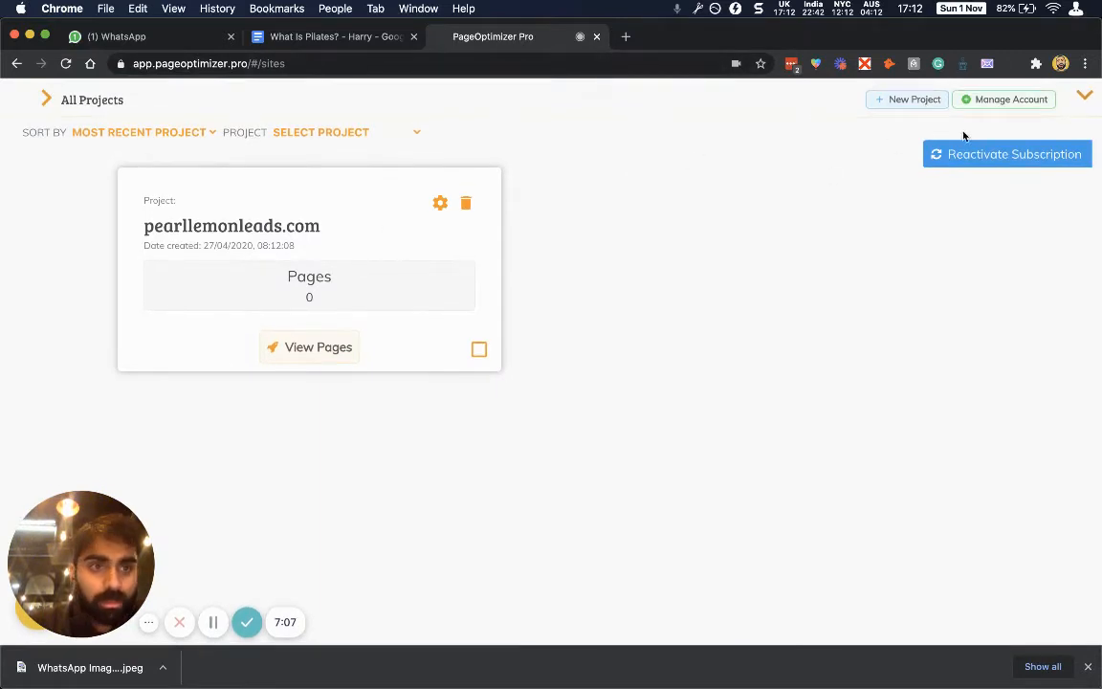
Sign out and log back in with the team account's saved login, then return to the article.
{"action": "left_click", "coordinate": [1074, 102]}
{"action": "mouse_move", "coordinate": [1043, 133]}
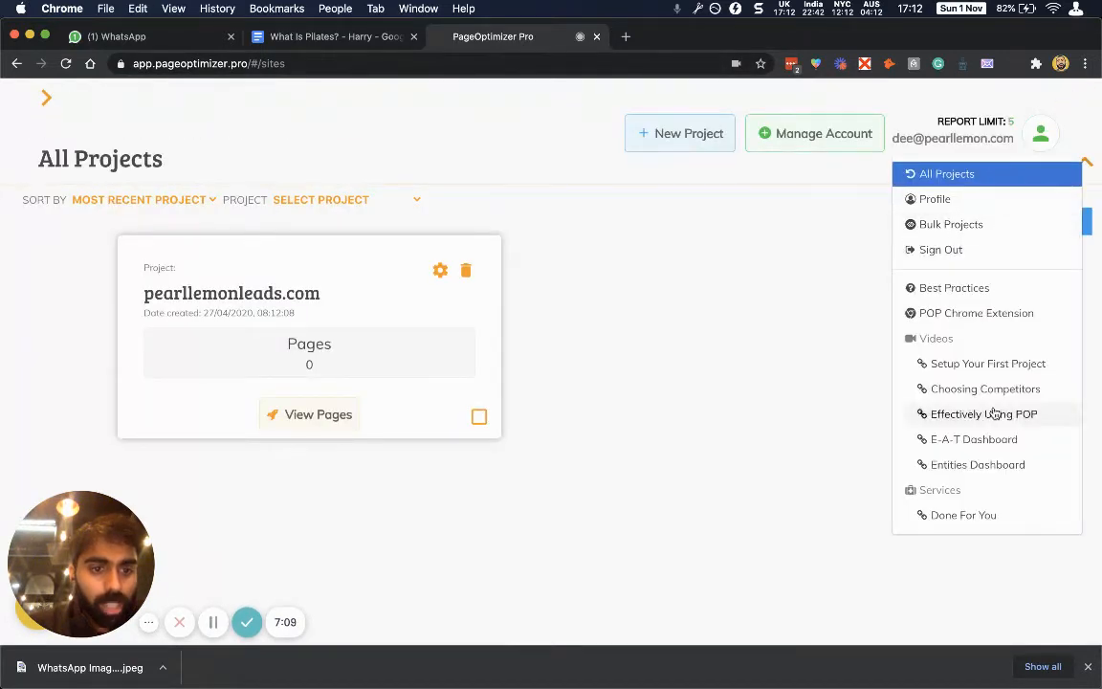
{"action": "left_click", "coordinate": [991, 249]}
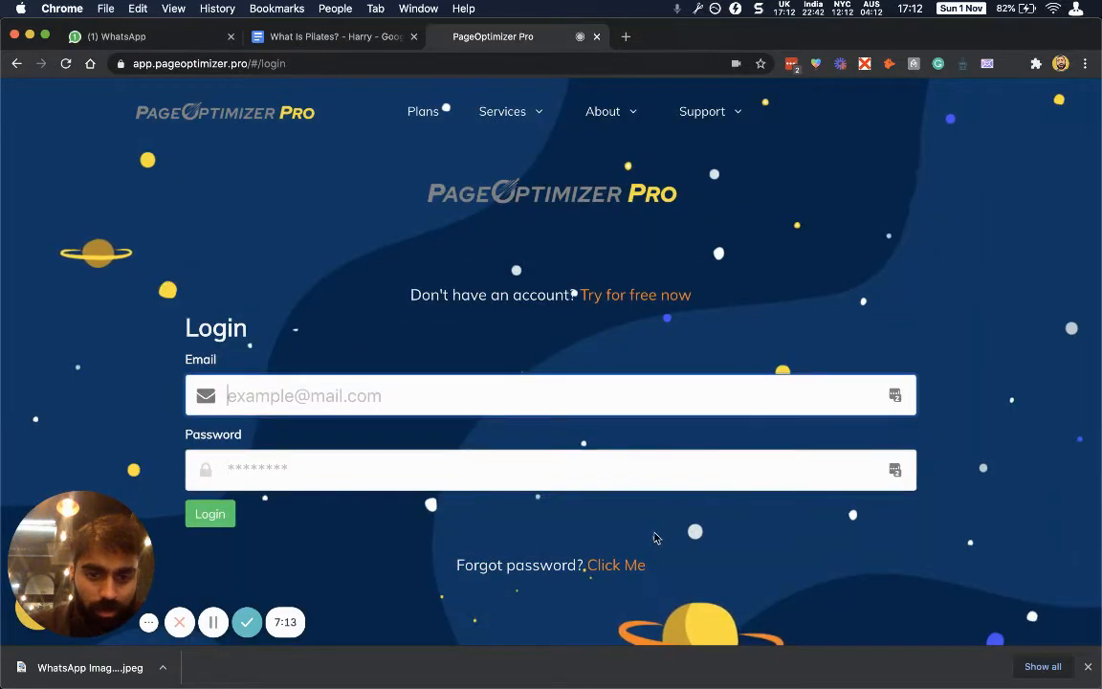
{"action": "left_click", "coordinate": [897, 395]}
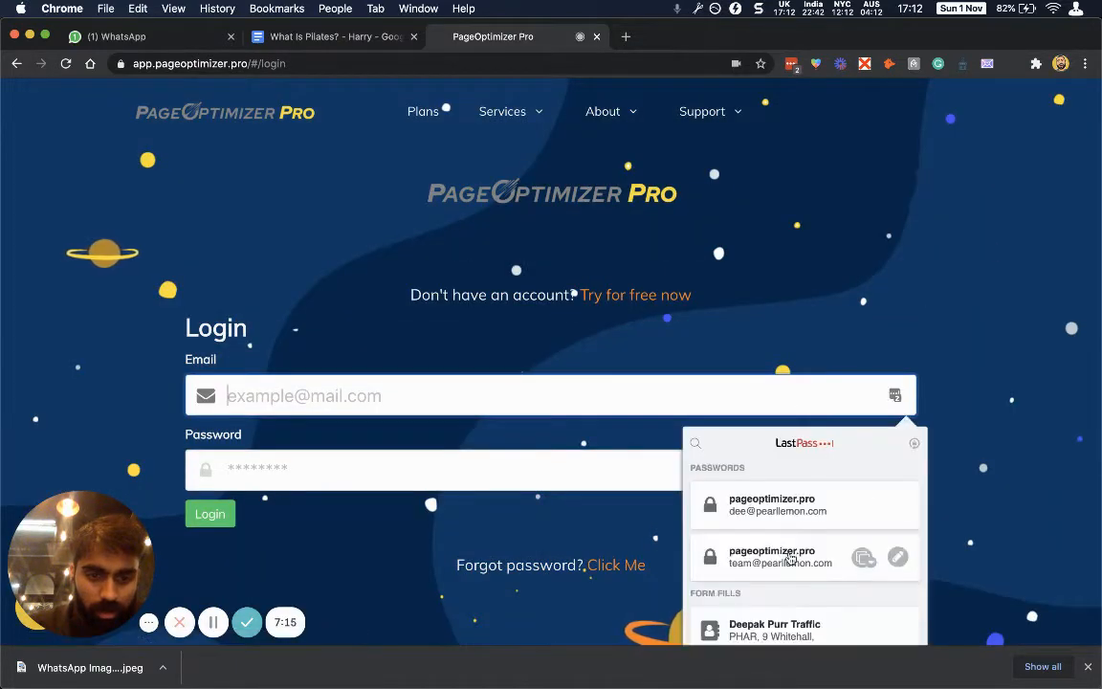
{"action": "left_click", "coordinate": [756, 556]}
{"action": "left_click", "coordinate": [212, 514]}
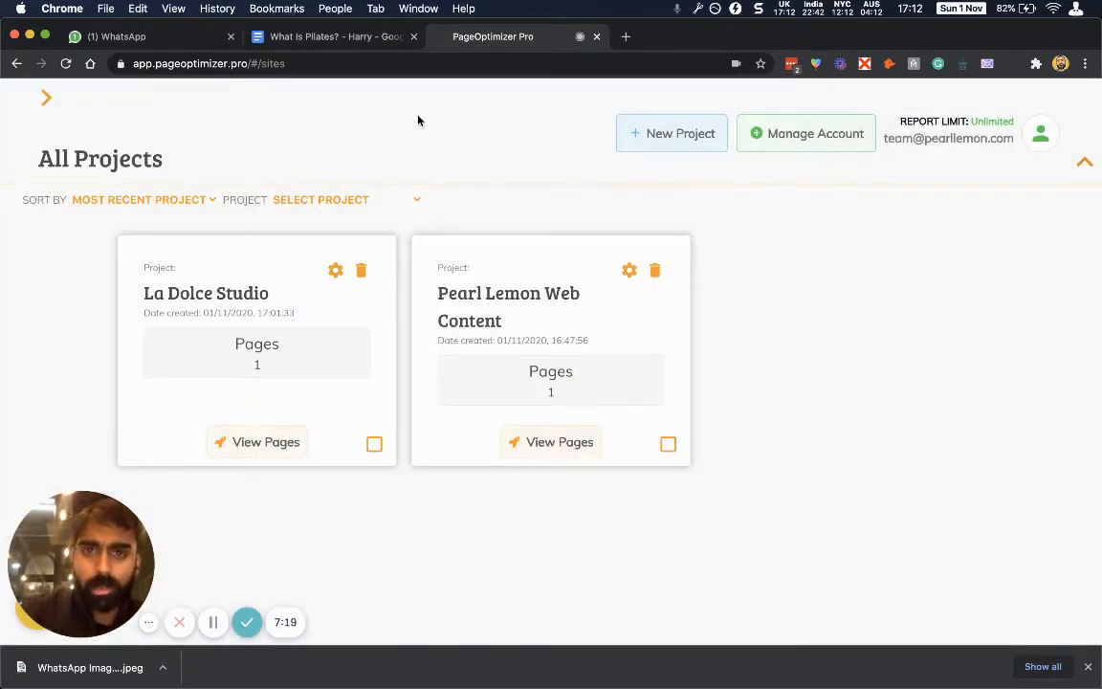
{"action": "left_click", "coordinate": [373, 38]}
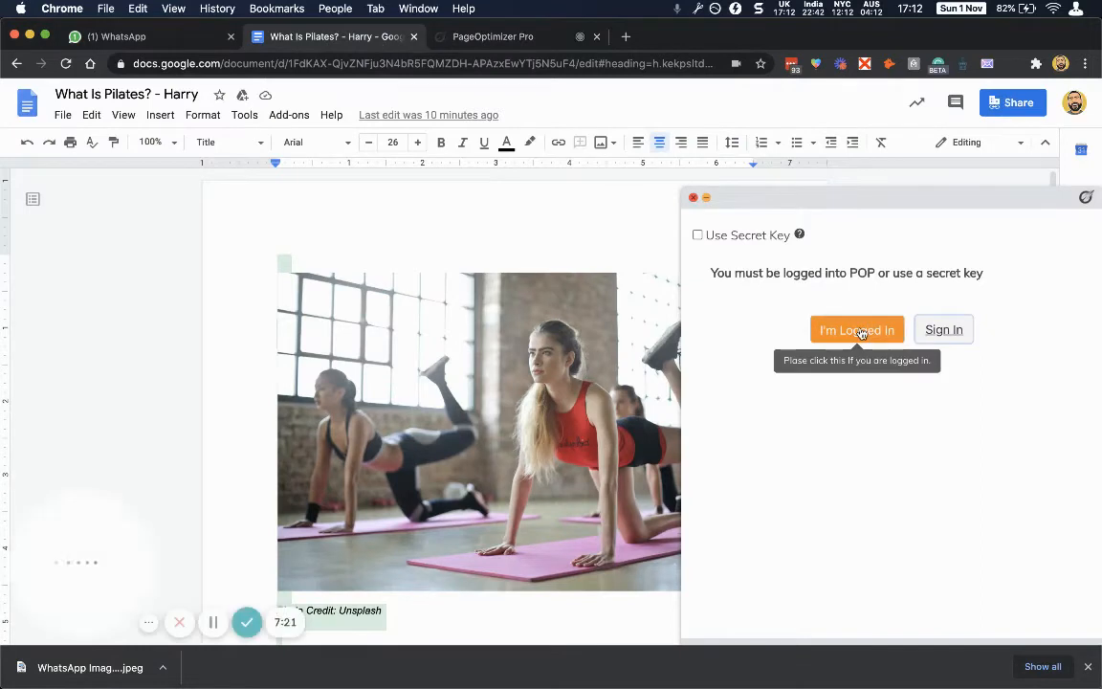
Stay logged in as My Account and select the 'pilates instructor west kensington' page run.
{"action": "left_click", "coordinate": [861, 331]}
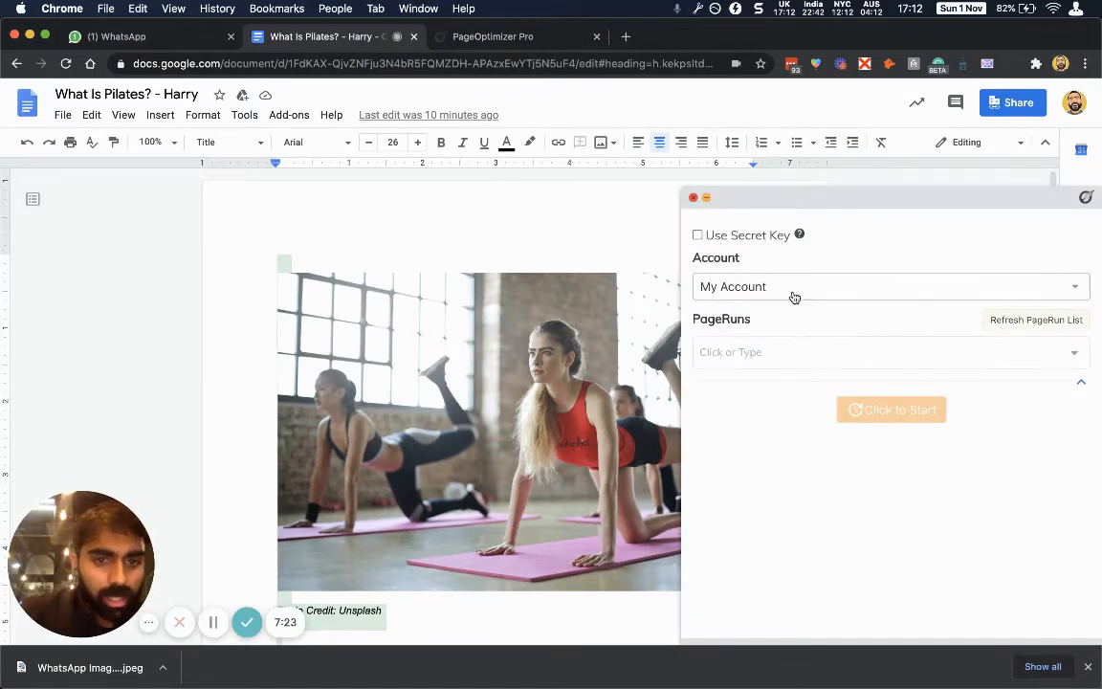
{"action": "left_click", "coordinate": [793, 297]}
{"action": "left_click", "coordinate": [801, 289]}
{"action": "left_click", "coordinate": [803, 354]}
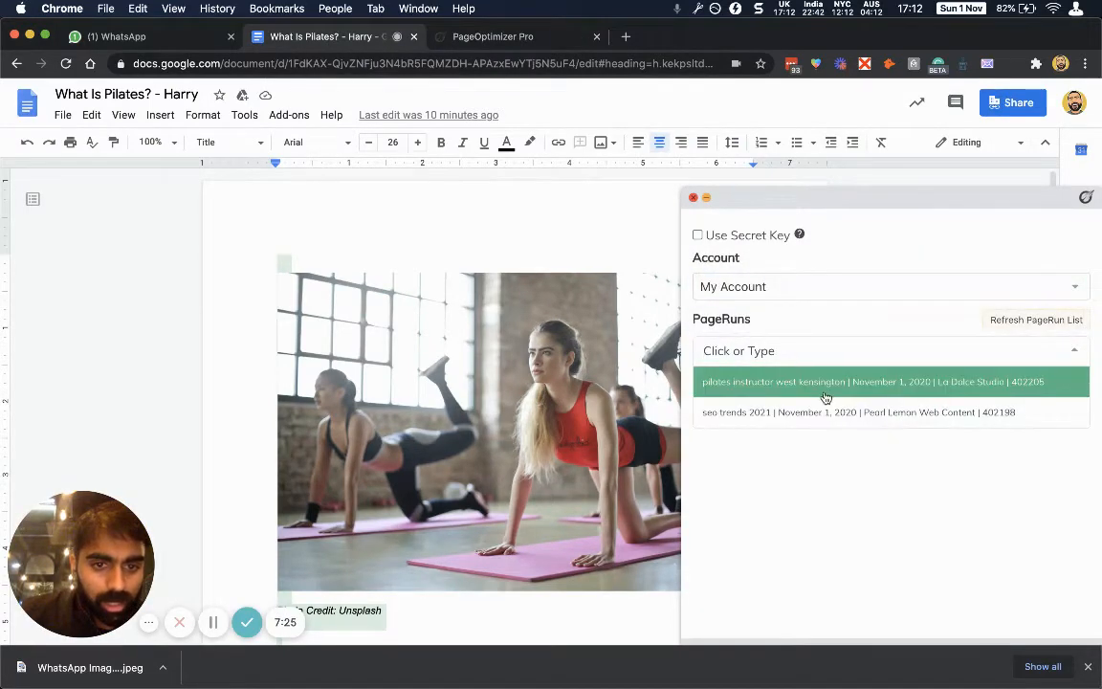
{"action": "left_click", "coordinate": [841, 383]}
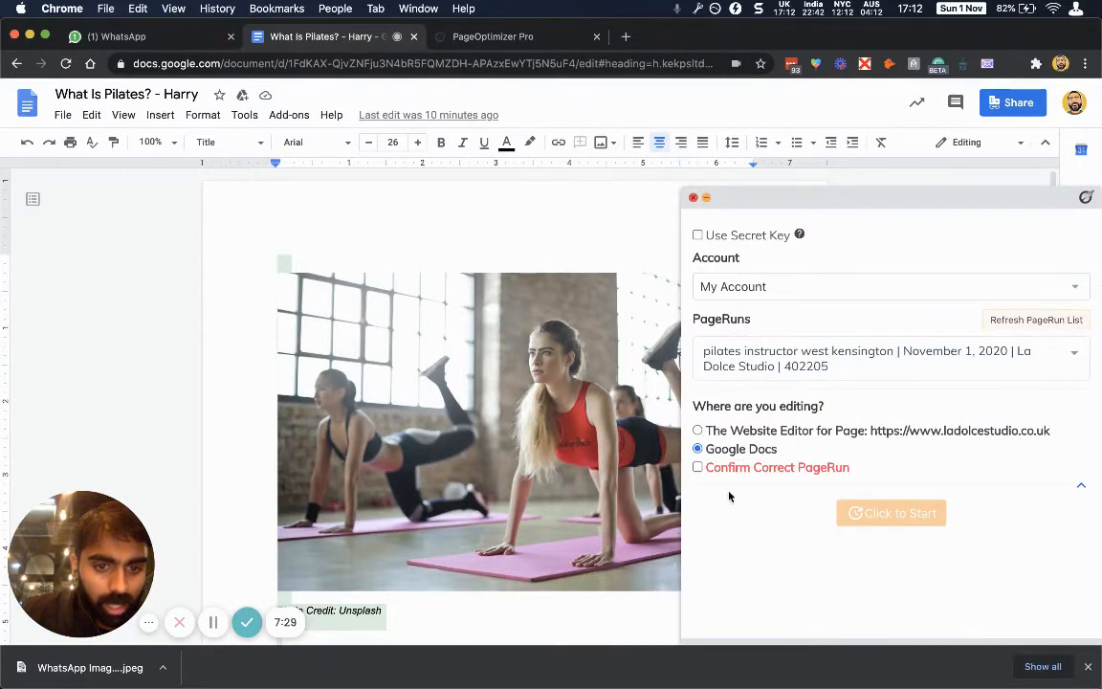
Confirm the page run and run the analysis, showing a 12.9 score and 1462 words.
{"action": "left_click", "coordinate": [697, 467]}
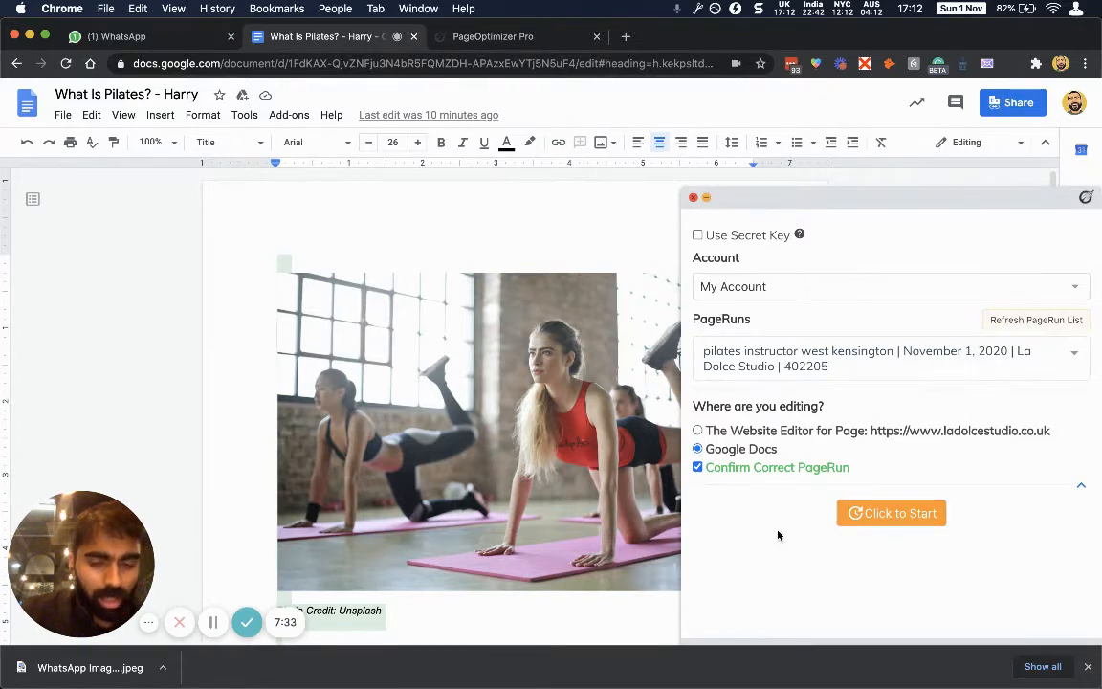
{"action": "left_click", "coordinate": [871, 514]}
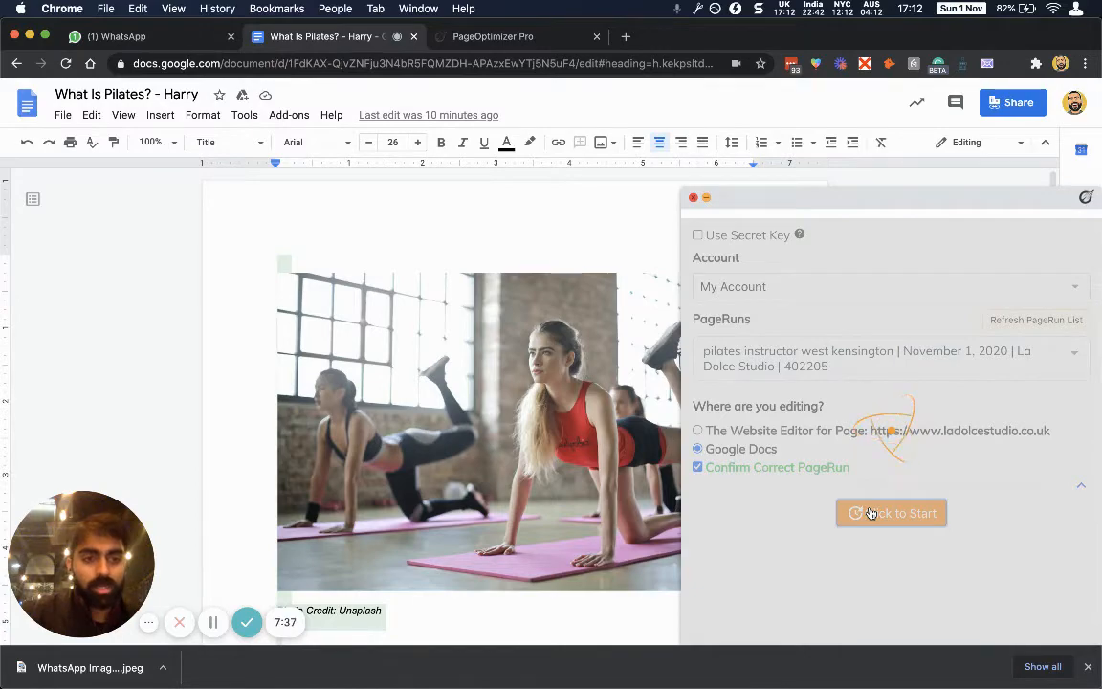
{"action": "scroll", "coordinate": [785, 553], "scroll_direction": "down", "scroll_amount": 3}
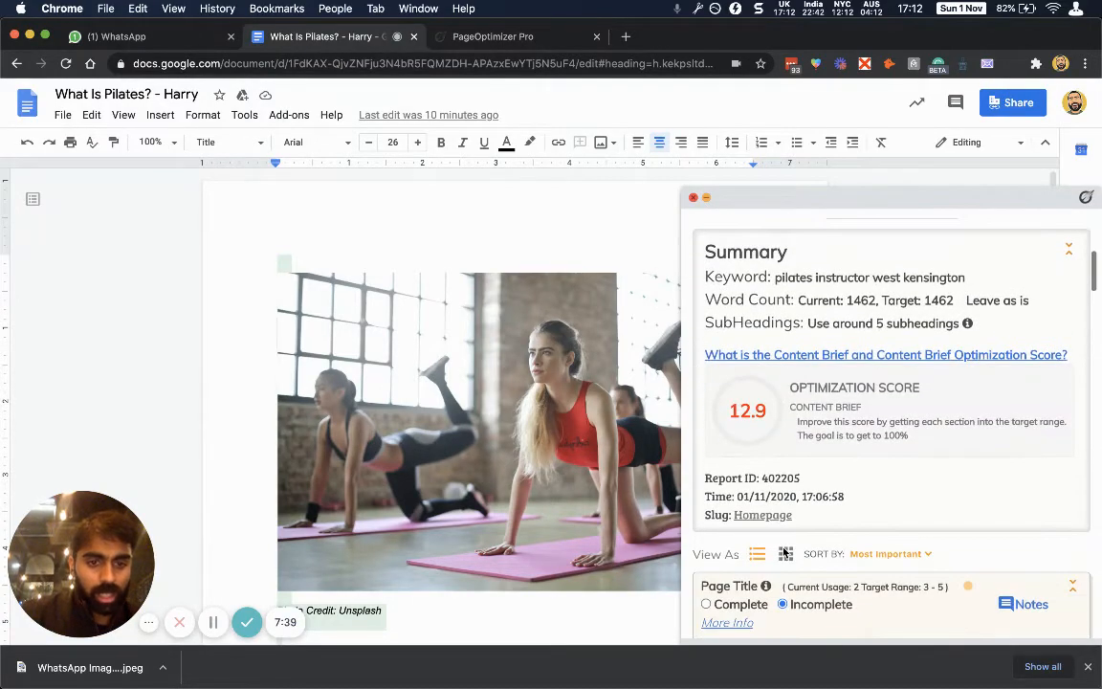
{"action": "scroll", "coordinate": [785, 553], "scroll_direction": "down", "scroll_amount": 20}
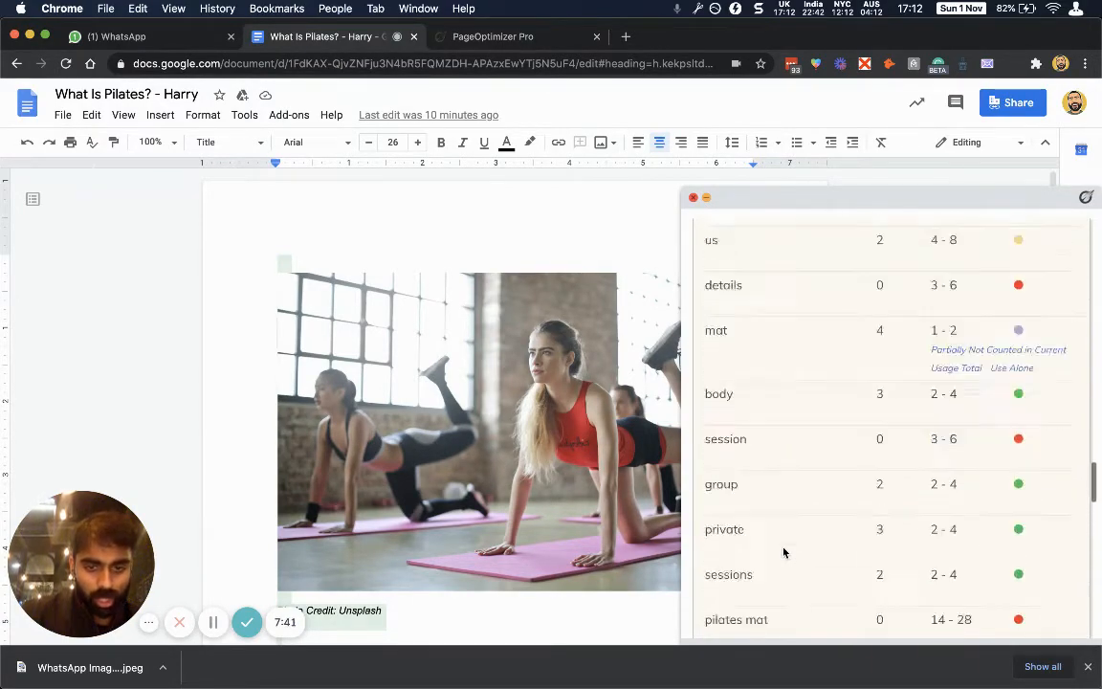
{"action": "scroll", "coordinate": [783, 552], "scroll_direction": "down", "scroll_amount": 20}
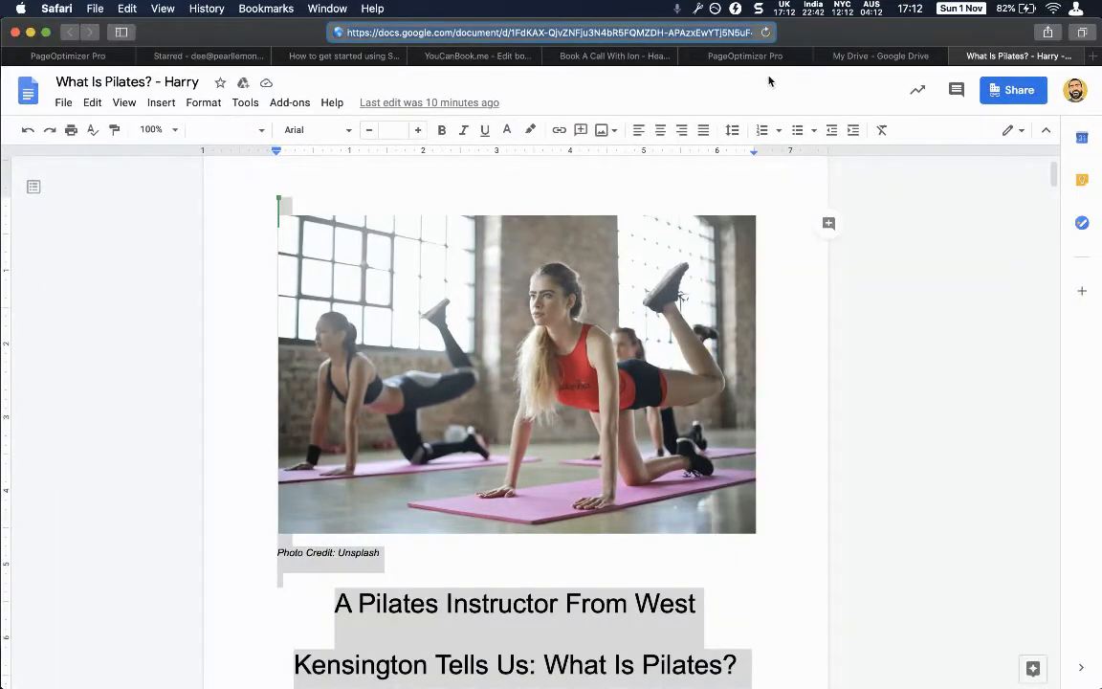
{"action": "left_click", "coordinate": [197, 56]}
{"action": "left_click", "coordinate": [67, 56]}
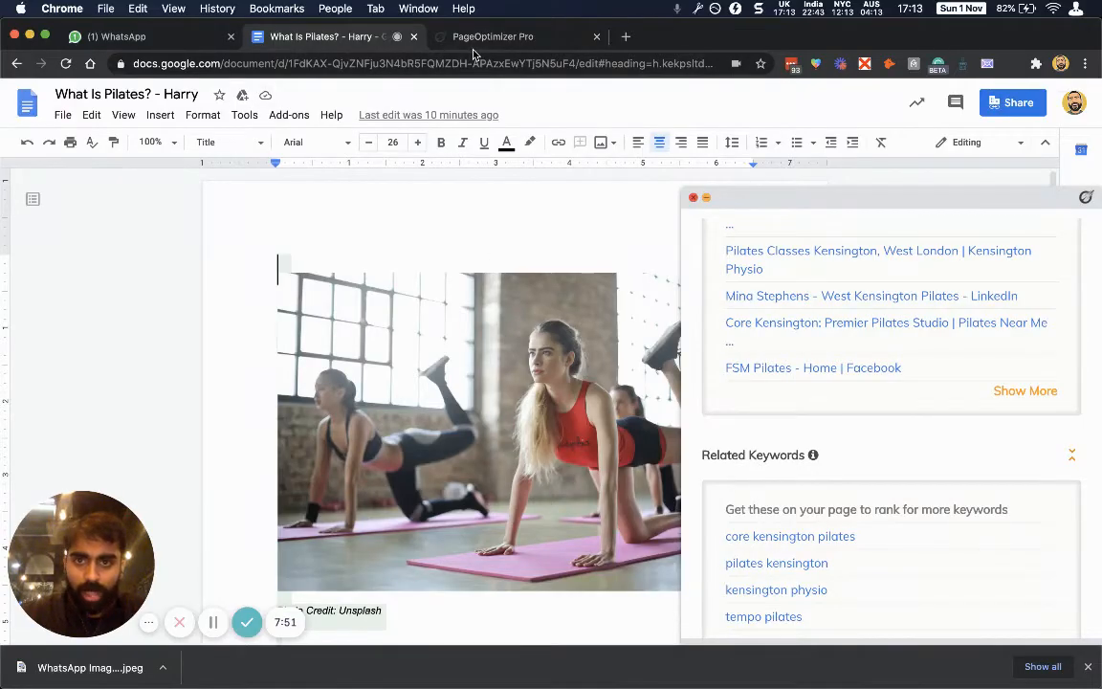
Go to Google Drive in a new tab and open 'Top SEO Trends to Watch in 2021' via a 'seo trends' search.
{"action": "key", "text": "super+t"}
{"action": "type", "text": "drive.google.com/drive/"}
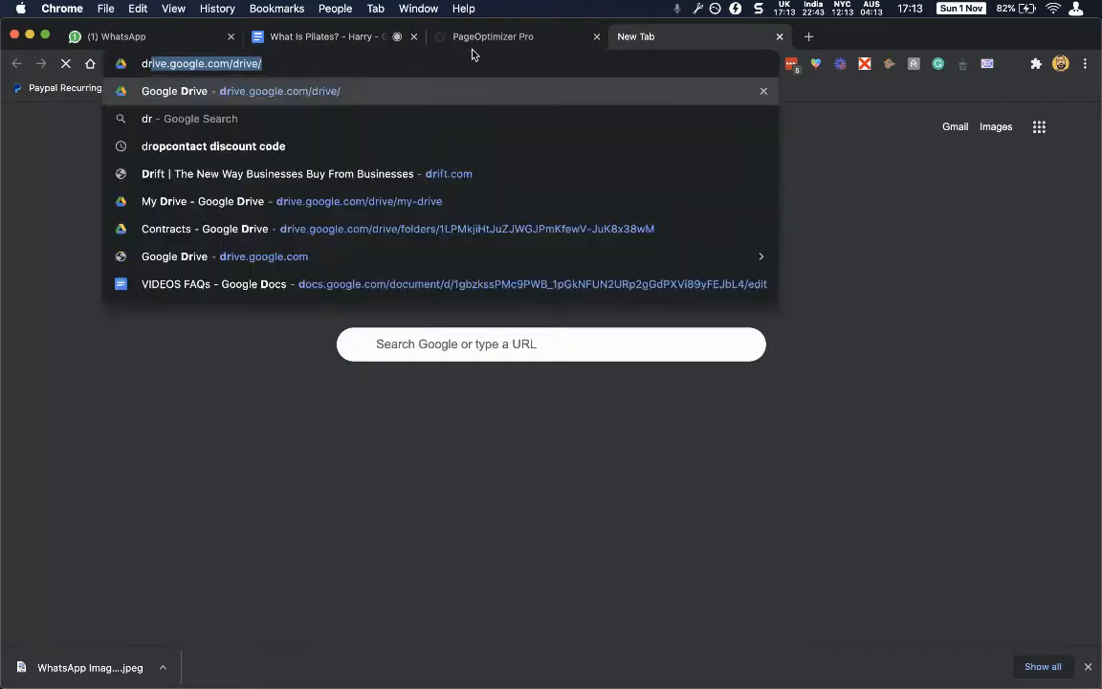
{"action": "key", "text": "Return"}
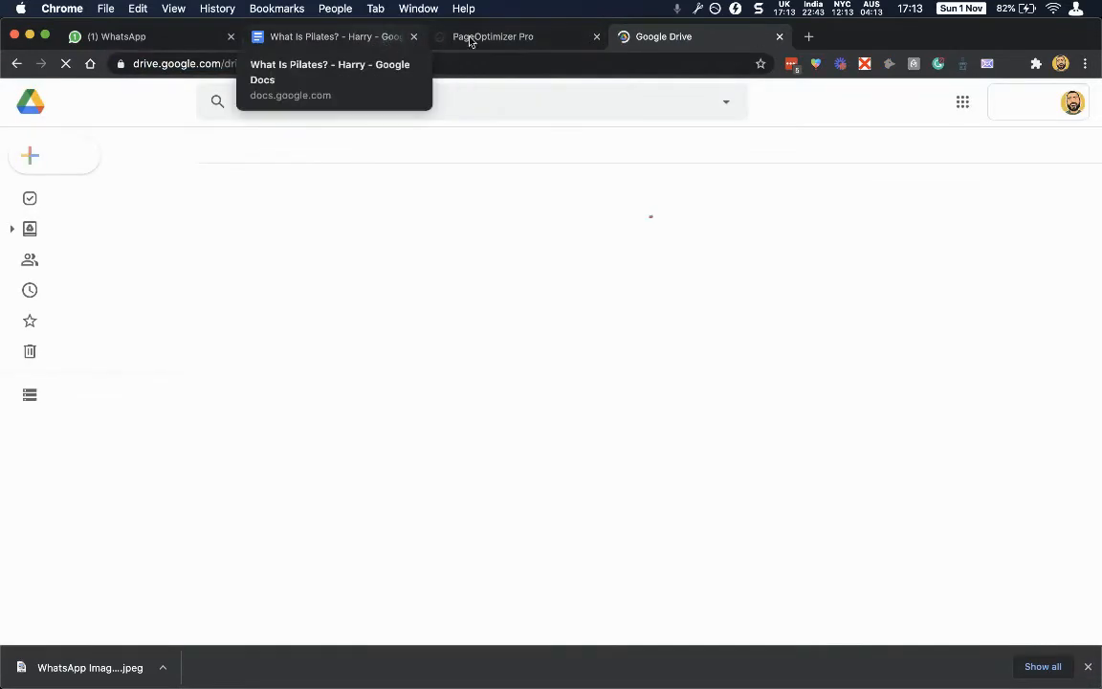
{"action": "left_click", "coordinate": [342, 108]}
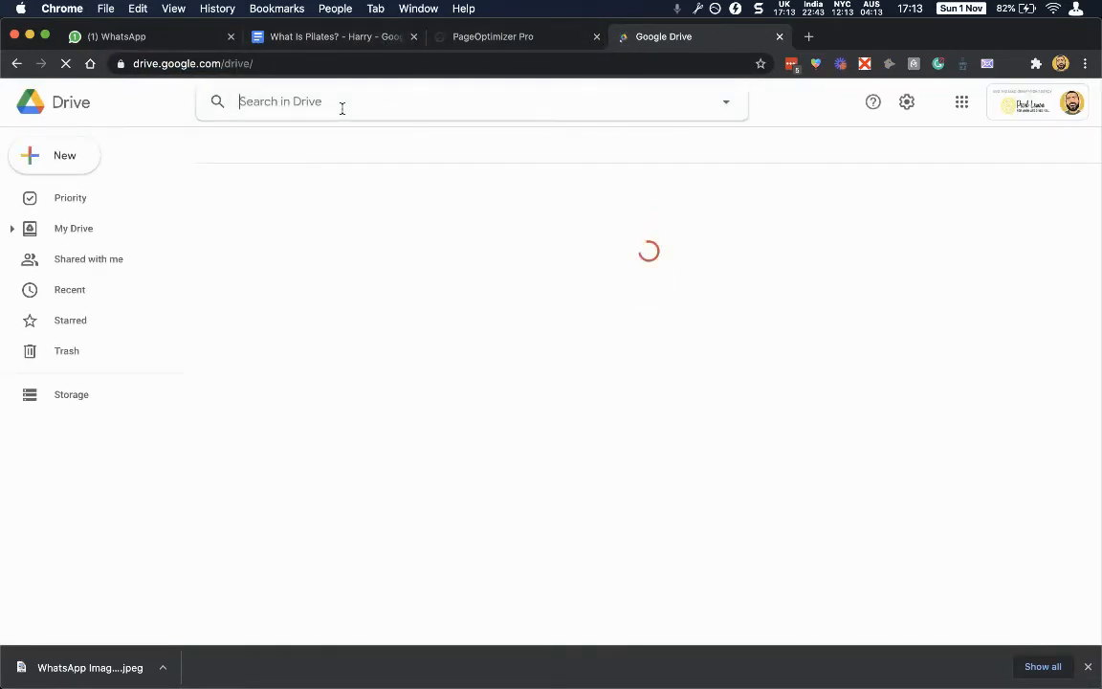
{"action": "type", "text": "seo "}
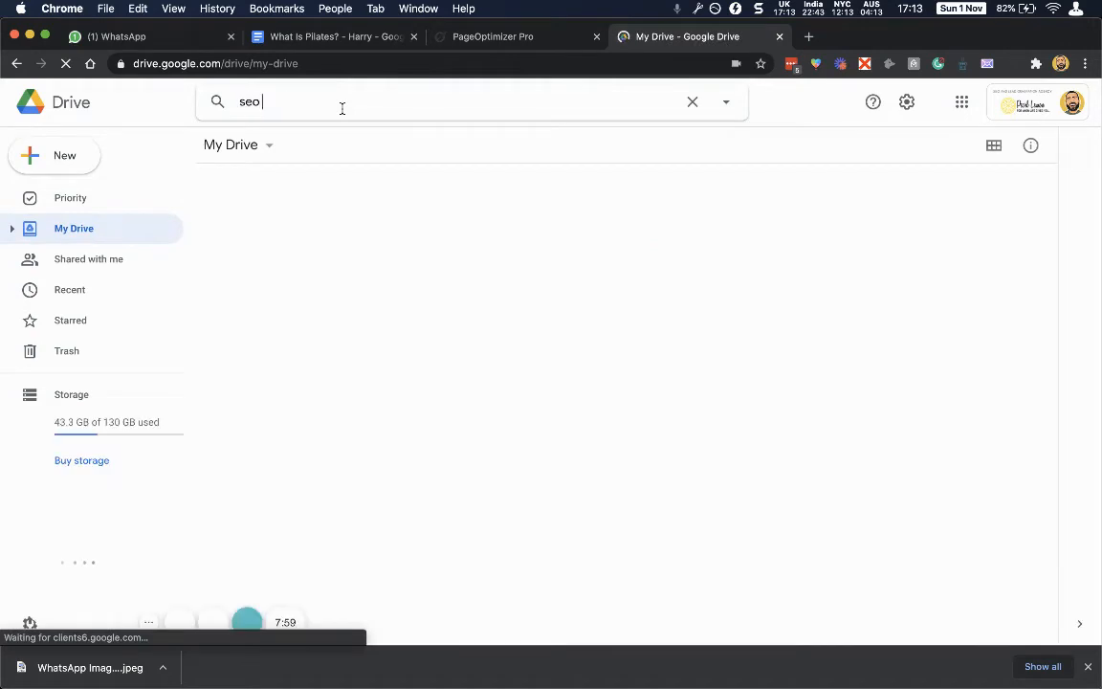
{"action": "type", "text": "trends"}
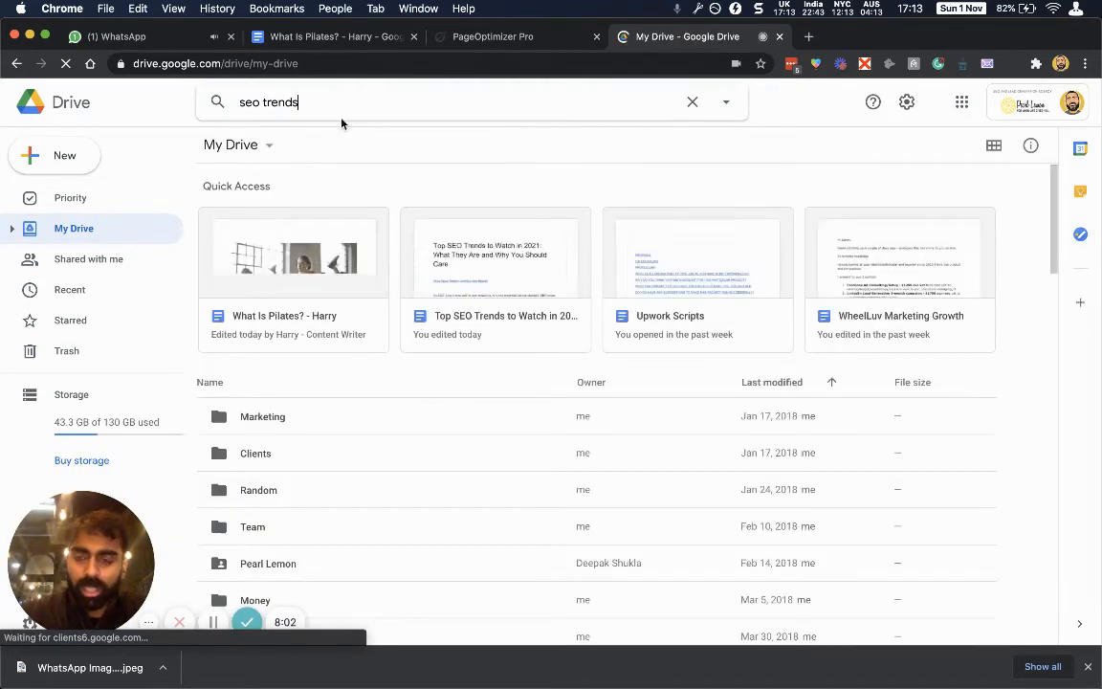
{"action": "left_click", "coordinate": [316, 148]}
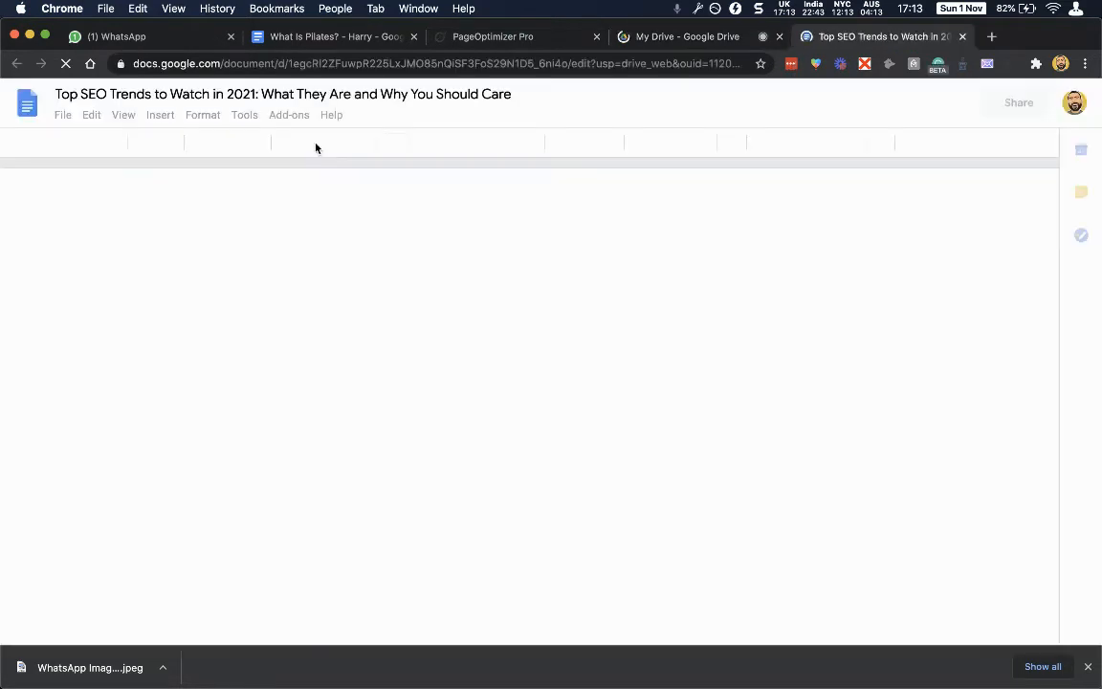
Launch the PageOptimizer Pro sidebar, pick the 'seo trends 2021' page run and confirm it as correct.
{"action": "left_click", "coordinate": [1010, 66]}
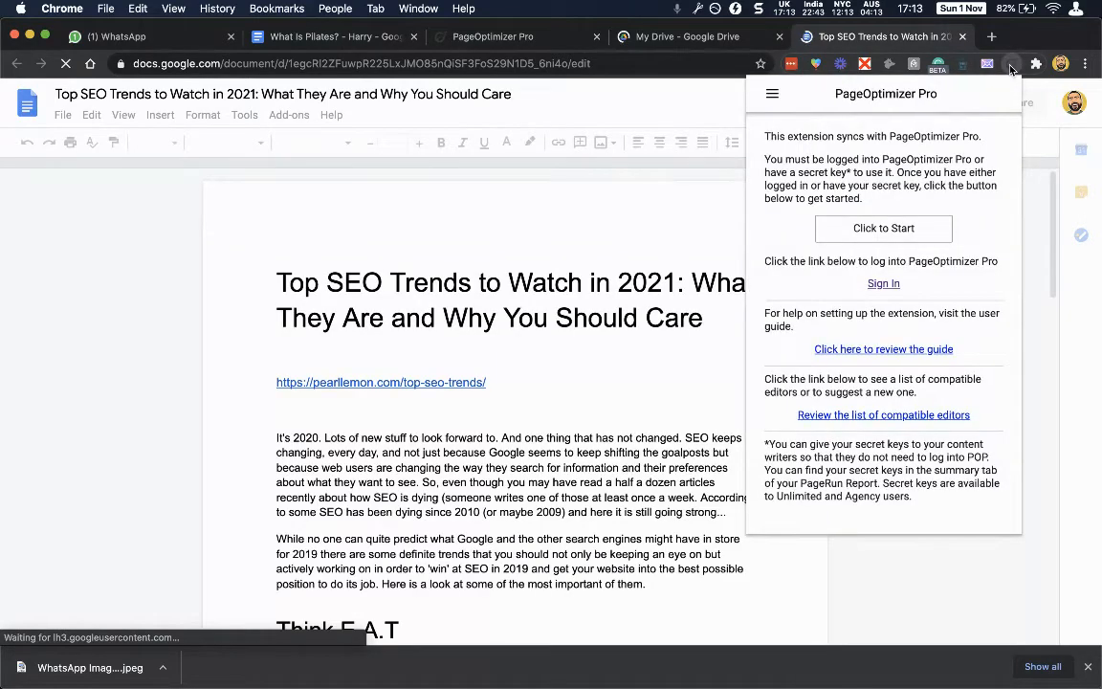
{"action": "left_click", "coordinate": [888, 232]}
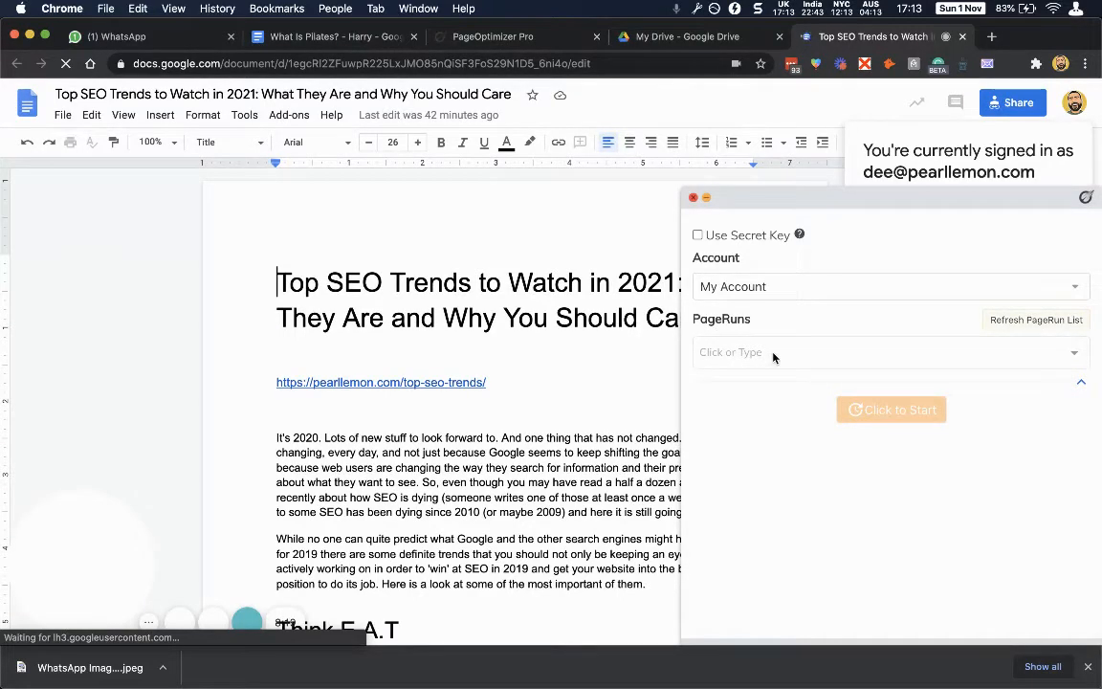
{"action": "left_click", "coordinate": [1075, 354]}
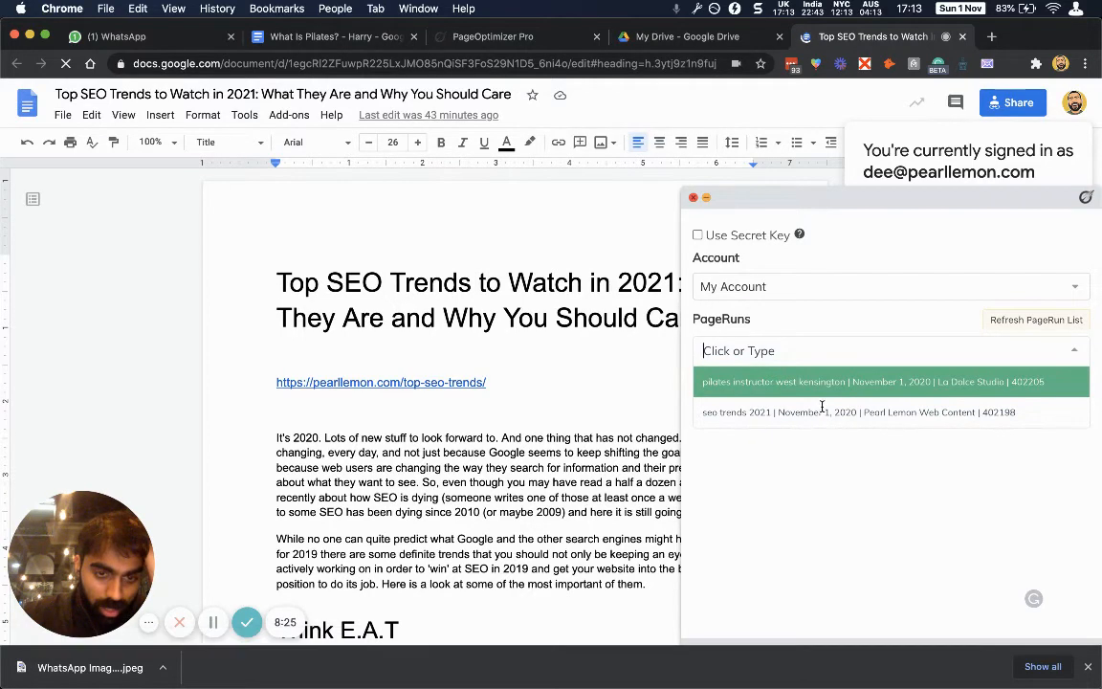
{"action": "left_click", "coordinate": [822, 411]}
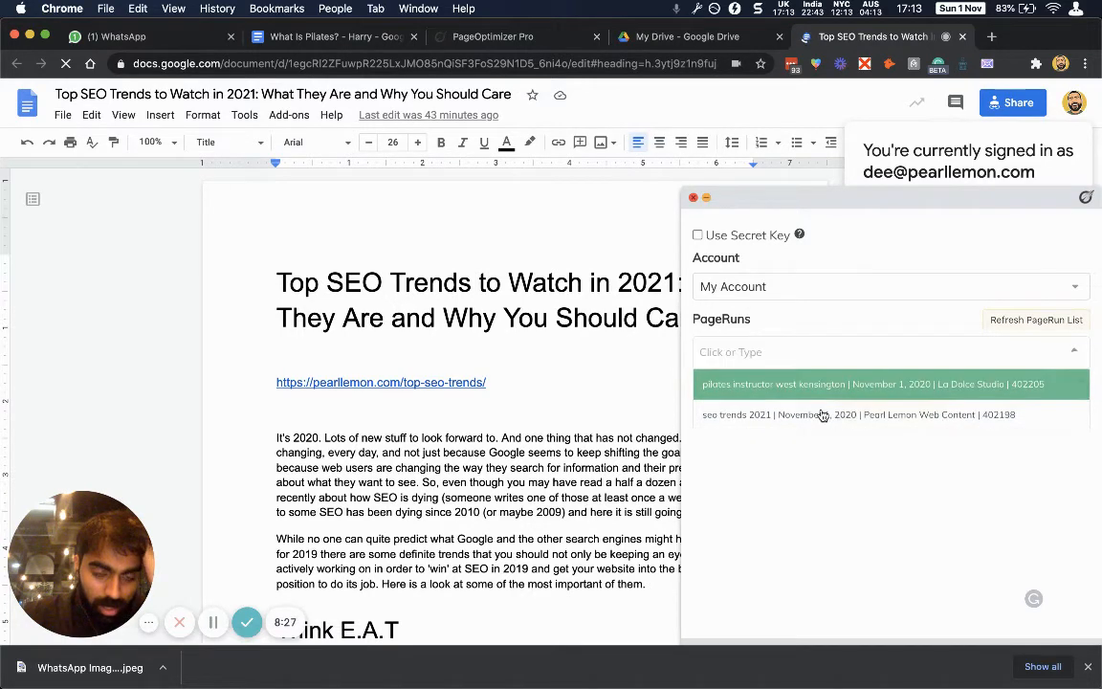
{"action": "left_click", "coordinate": [1070, 355]}
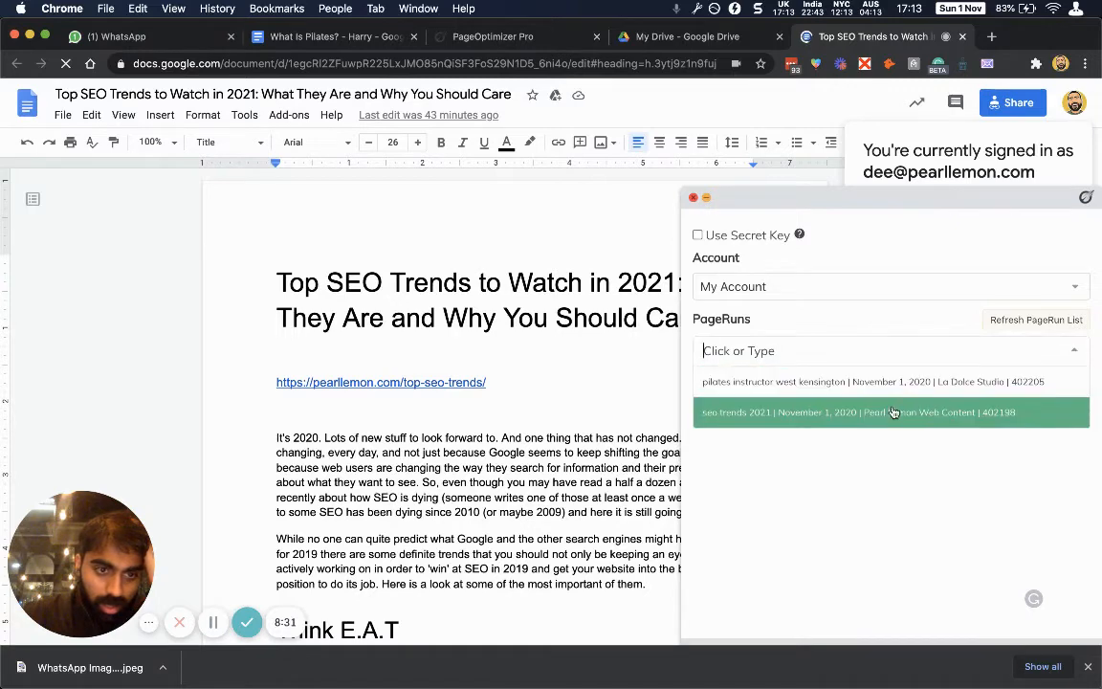
{"action": "left_click", "coordinate": [921, 342]}
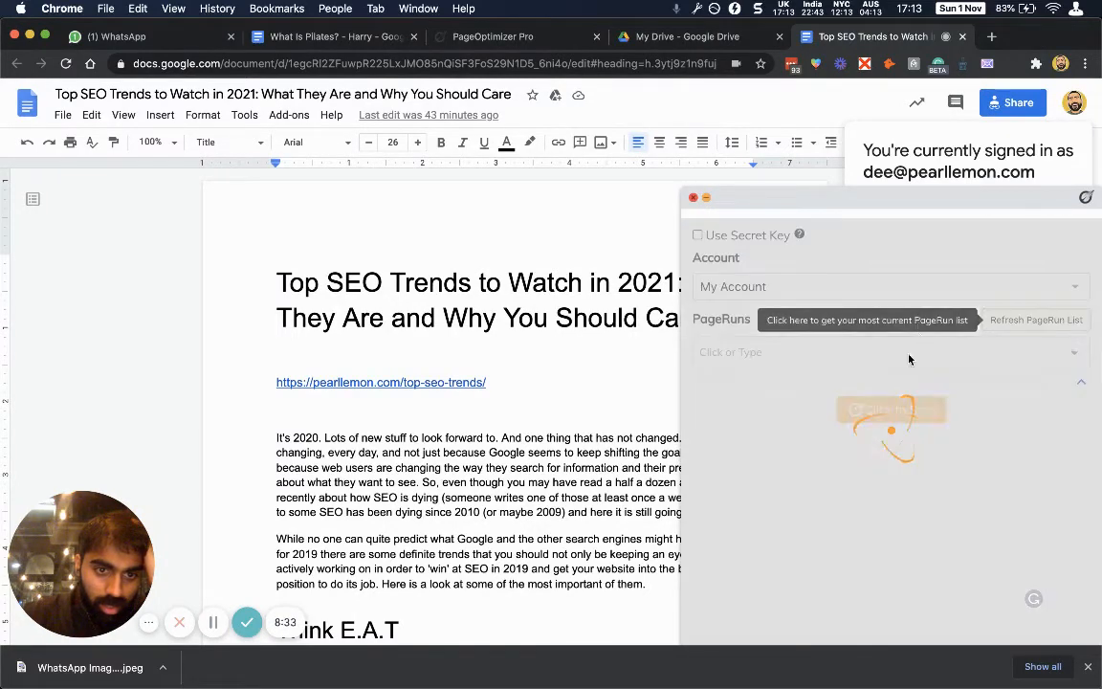
{"action": "left_click", "coordinate": [812, 348]}
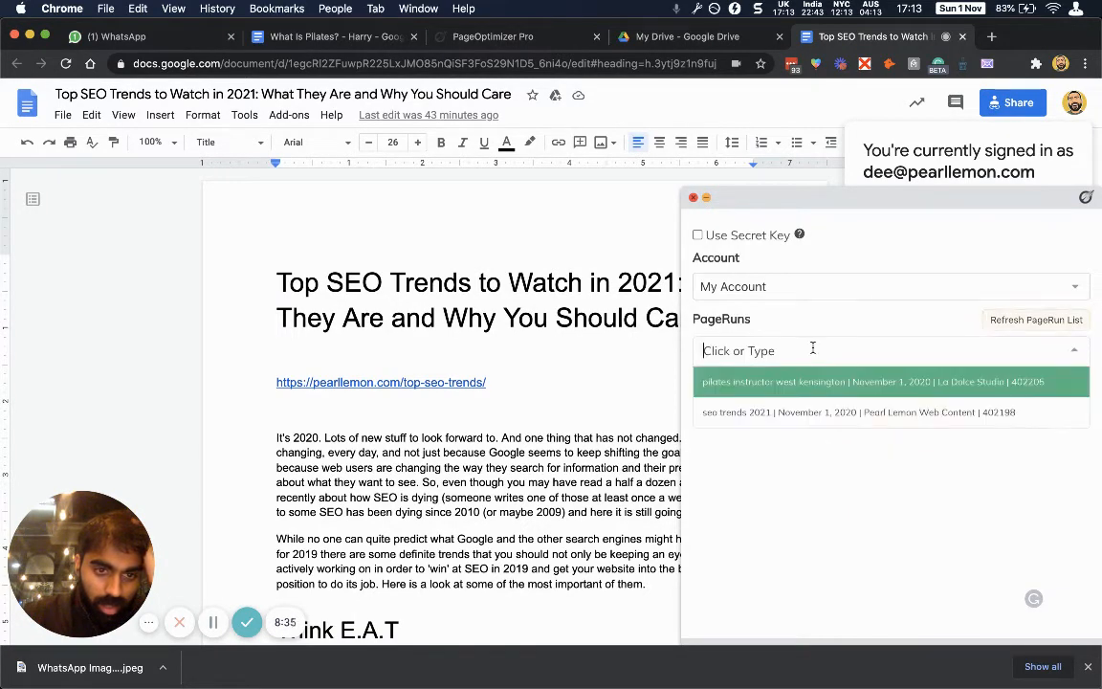
{"action": "left_click", "coordinate": [813, 411]}
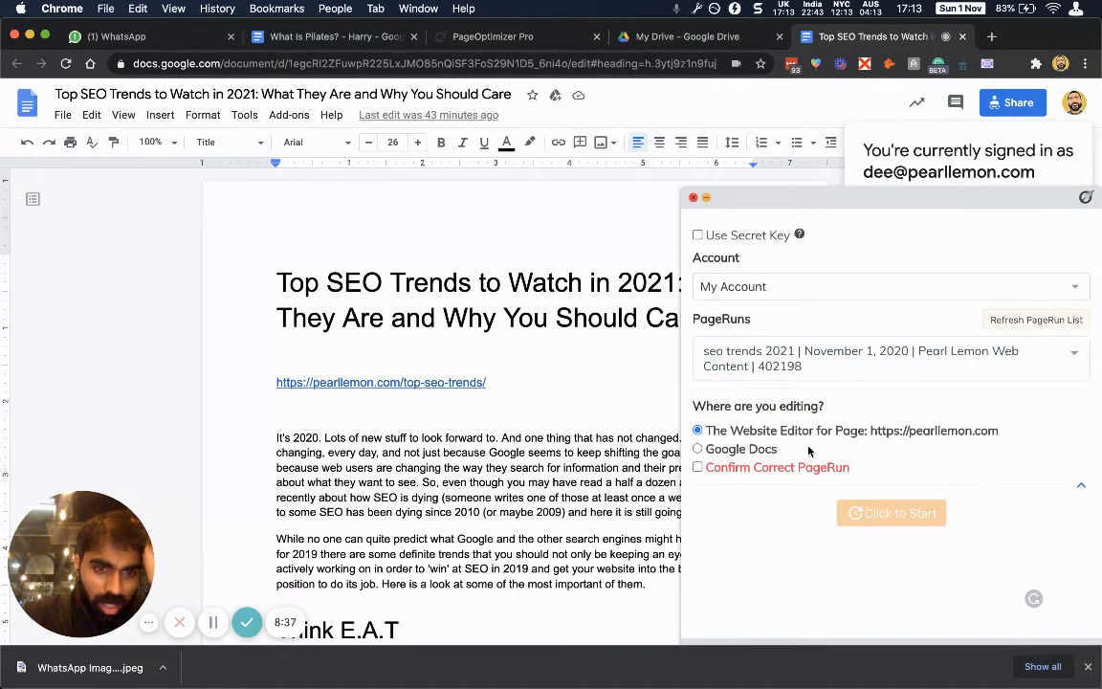
{"action": "left_click", "coordinate": [737, 468]}
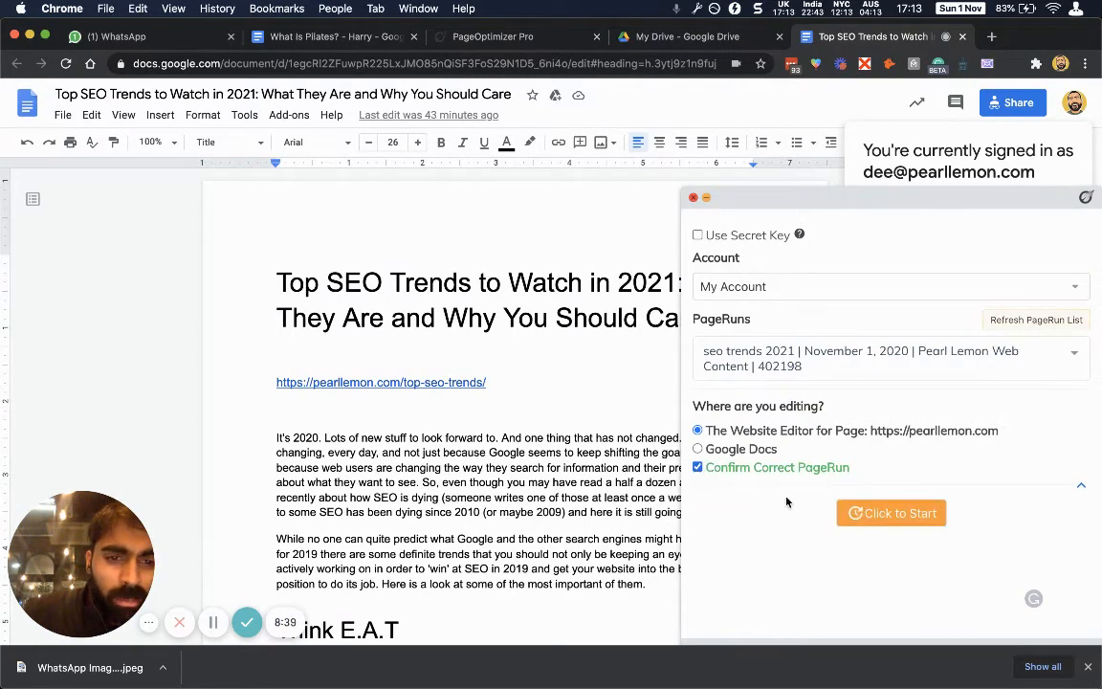
Set the editing location to Google Docs and recalculate the article's optimization score.
{"action": "left_click", "coordinate": [708, 449]}
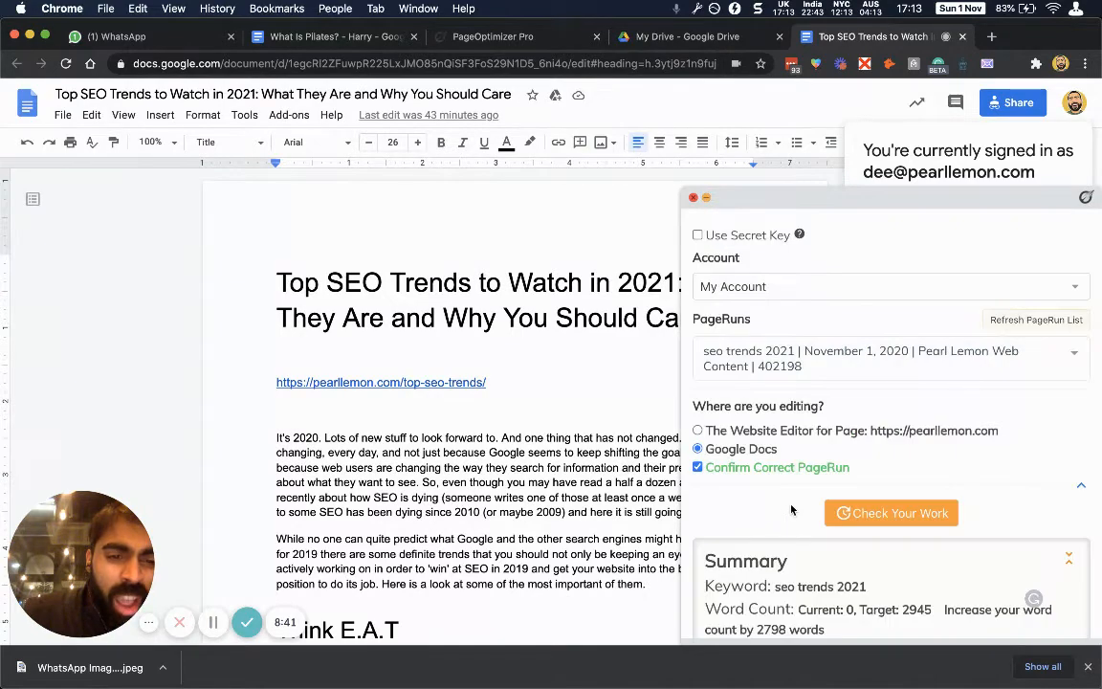
{"action": "scroll", "coordinate": [787, 488], "scroll_direction": "down", "scroll_amount": 3}
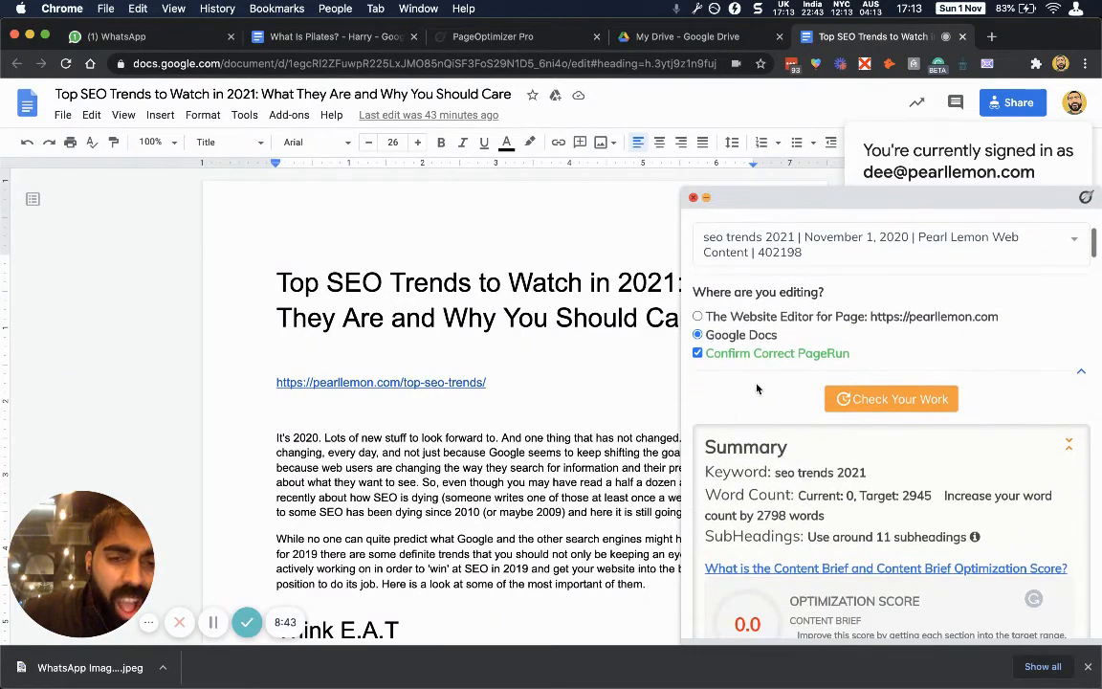
{"action": "scroll", "coordinate": [761, 394], "scroll_direction": "down", "scroll_amount": 10}
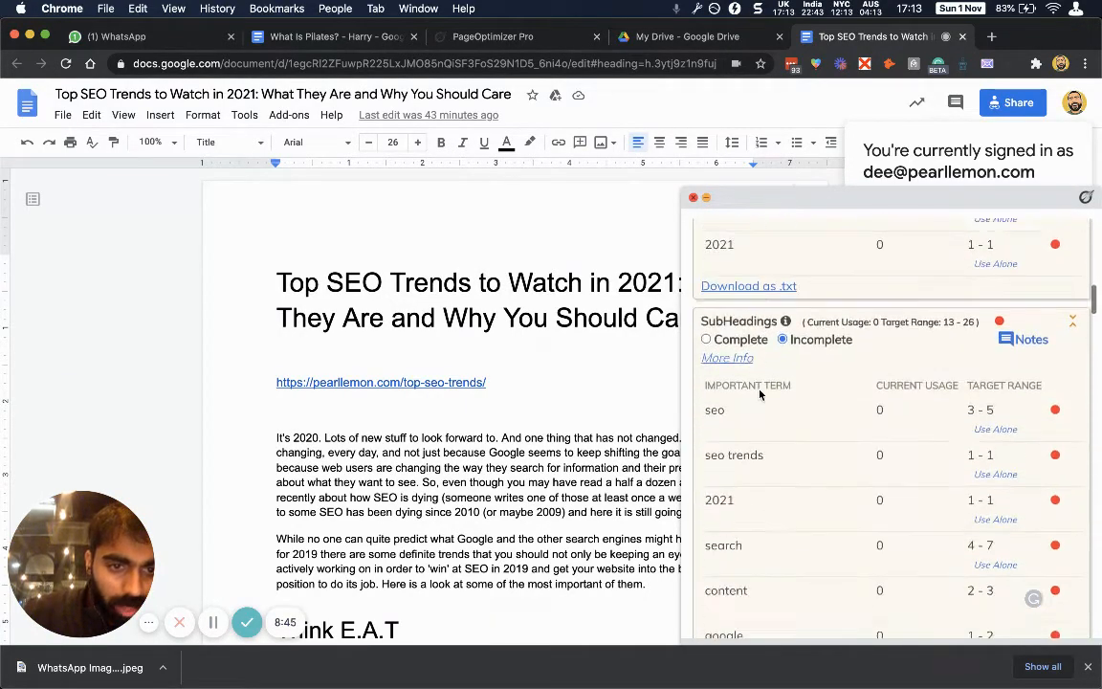
{"action": "scroll", "coordinate": [761, 394], "scroll_direction": "up", "scroll_amount": 7}
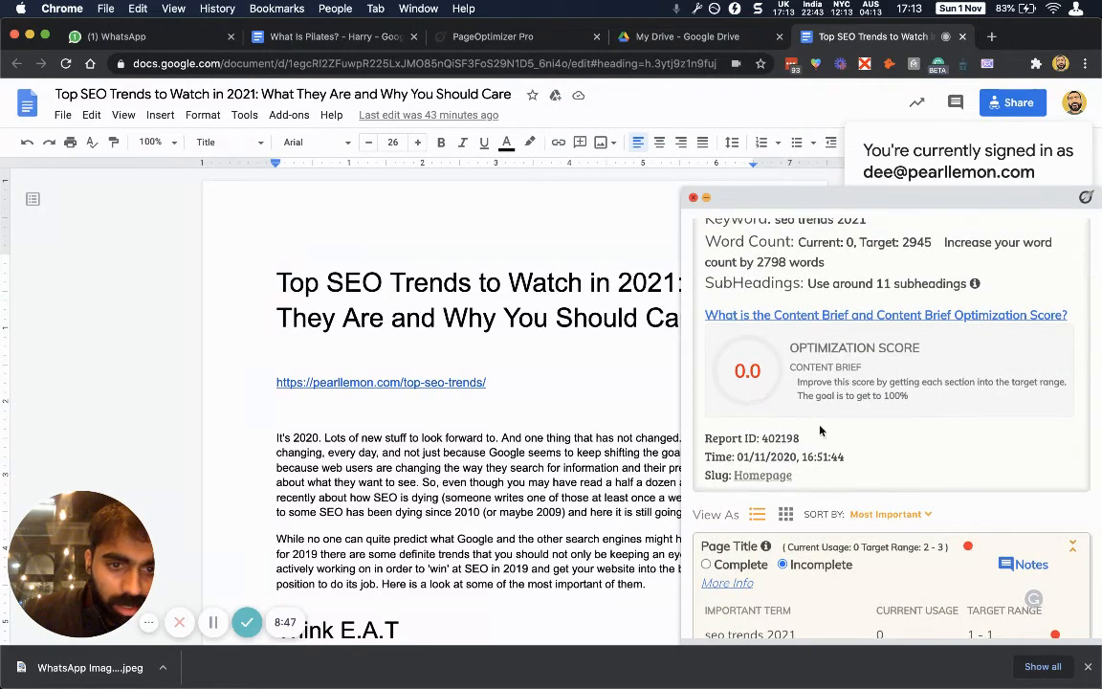
{"action": "scroll", "coordinate": [820, 431], "scroll_direction": "up", "scroll_amount": 5}
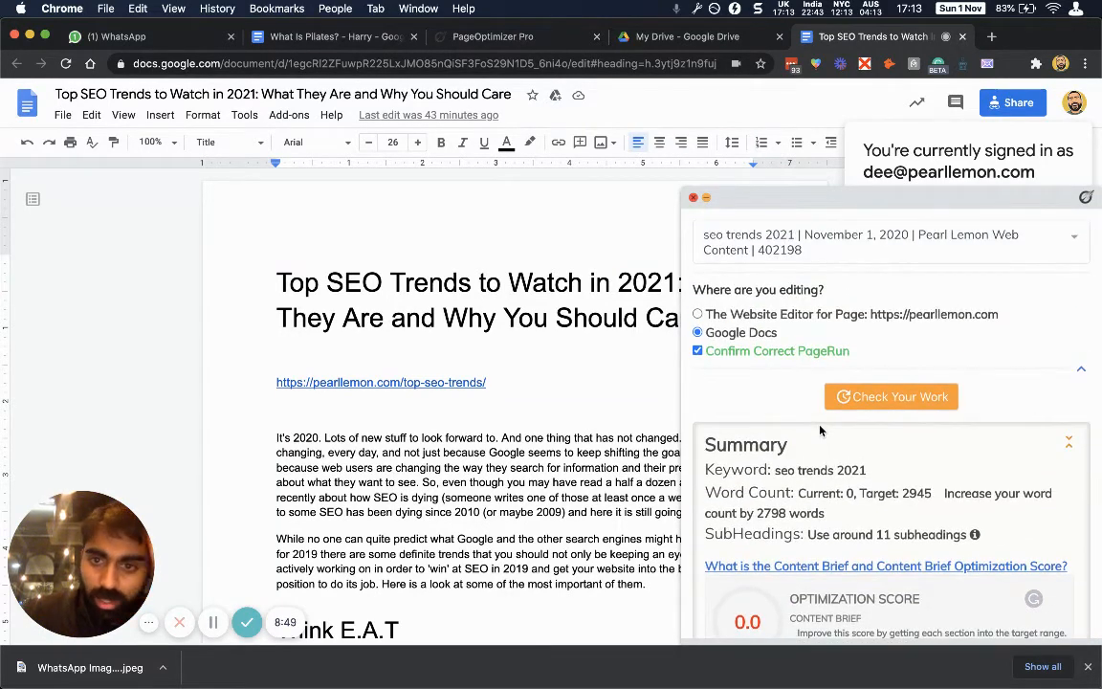
{"action": "left_click", "coordinate": [904, 397]}
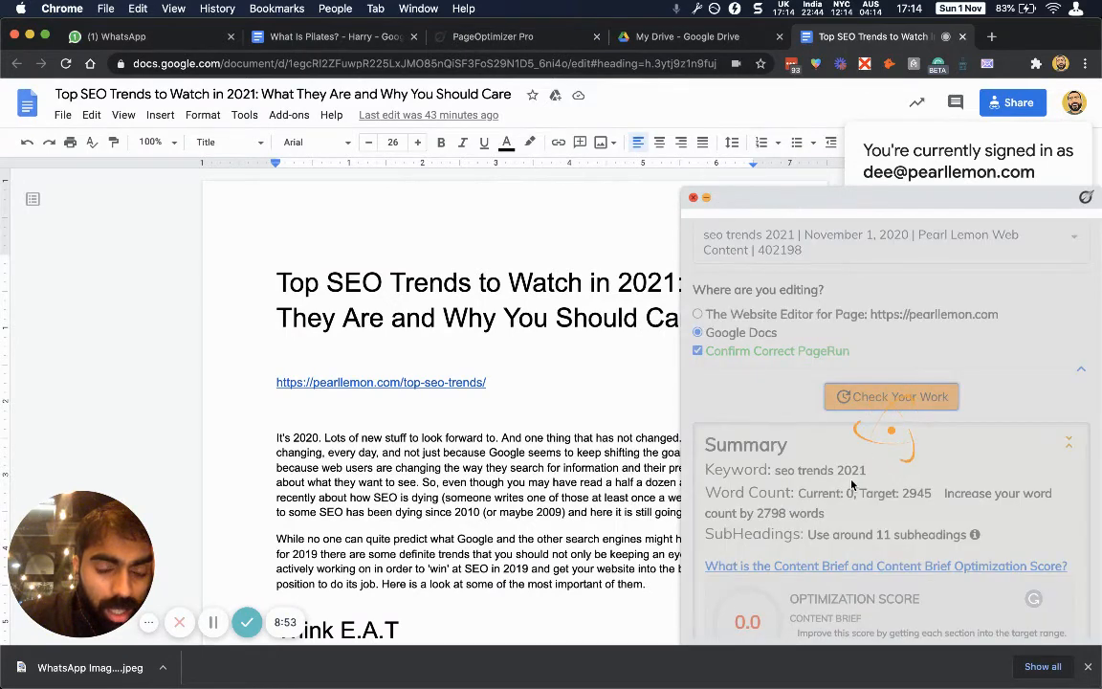
Scroll through the term targets for the SEO trends article.
{"action": "scroll", "coordinate": [849, 541], "scroll_direction": "down", "scroll_amount": 2}
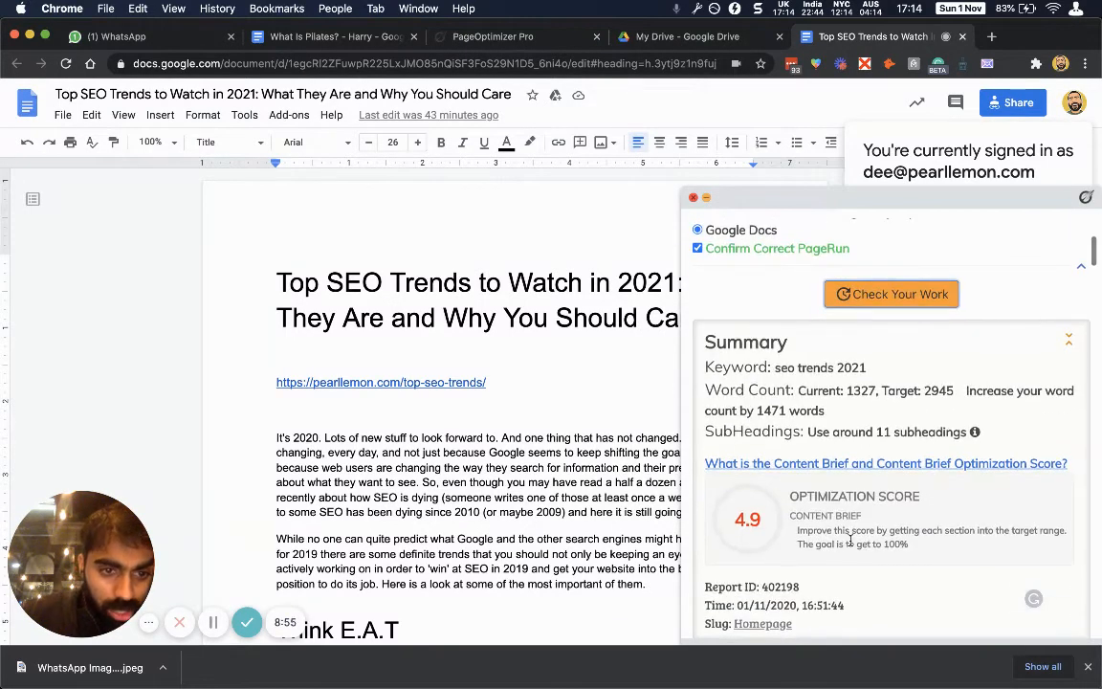
{"action": "scroll", "coordinate": [853, 457], "scroll_direction": "down", "scroll_amount": 10}
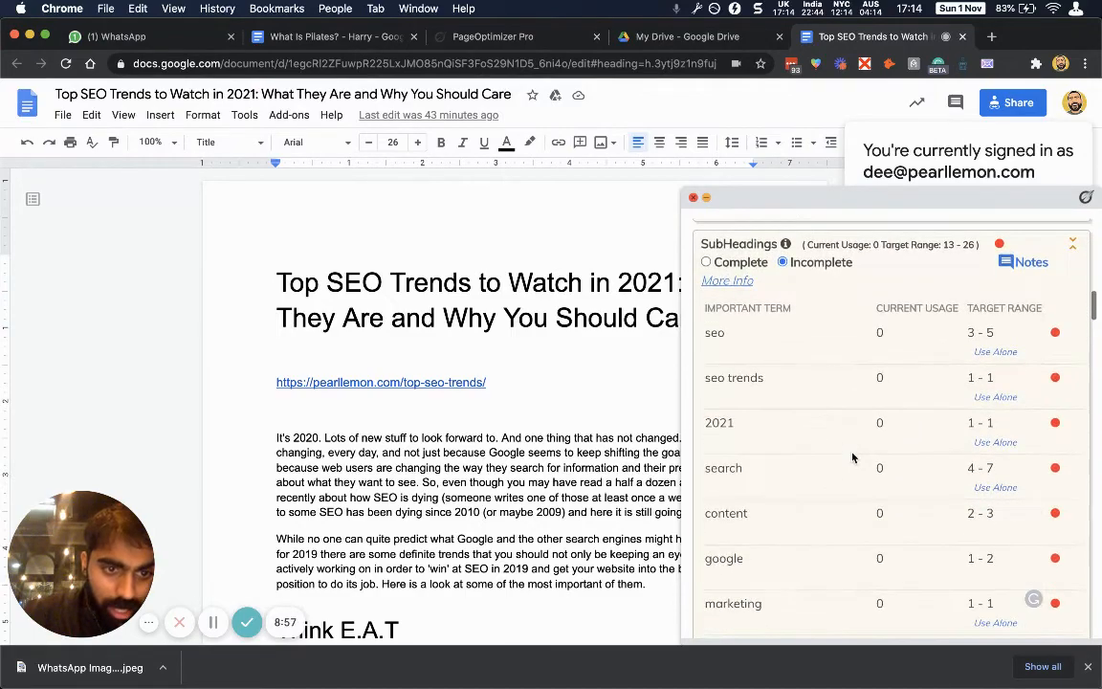
{"action": "scroll", "coordinate": [854, 457], "scroll_direction": "up", "scroll_amount": 1}
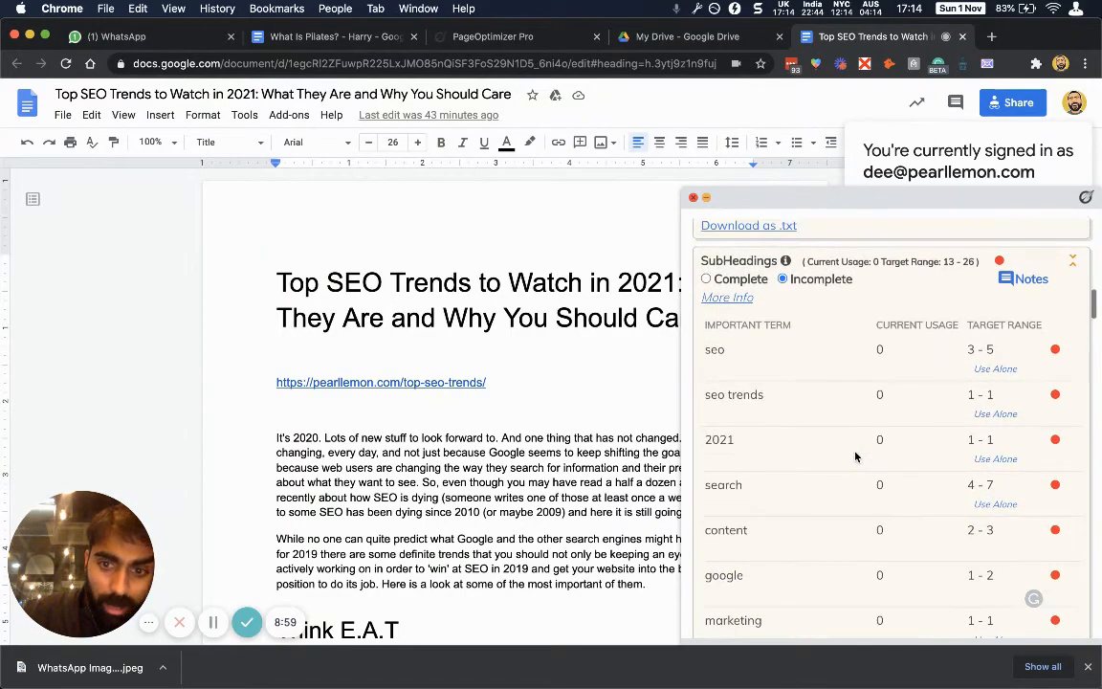
{"action": "scroll", "coordinate": [660, 383], "scroll_direction": "down", "scroll_amount": 15}
{"action": "scroll", "coordinate": [660, 382], "scroll_direction": "down", "scroll_amount": 10}
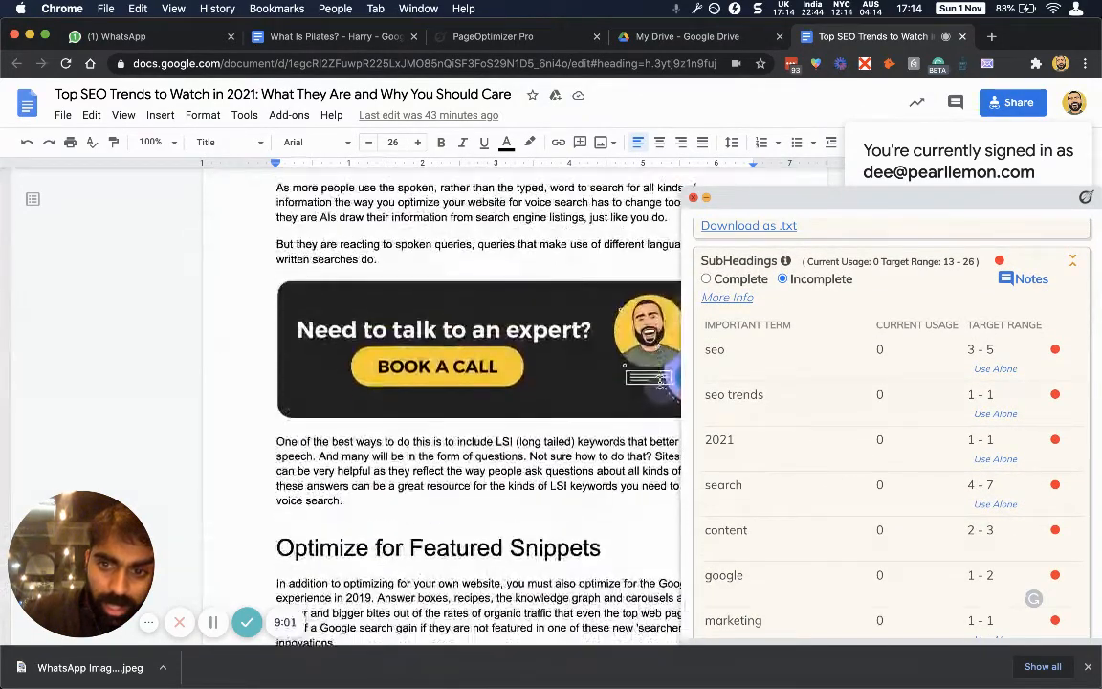
{"action": "scroll", "coordinate": [799, 518], "scroll_direction": "down", "scroll_amount": 10}
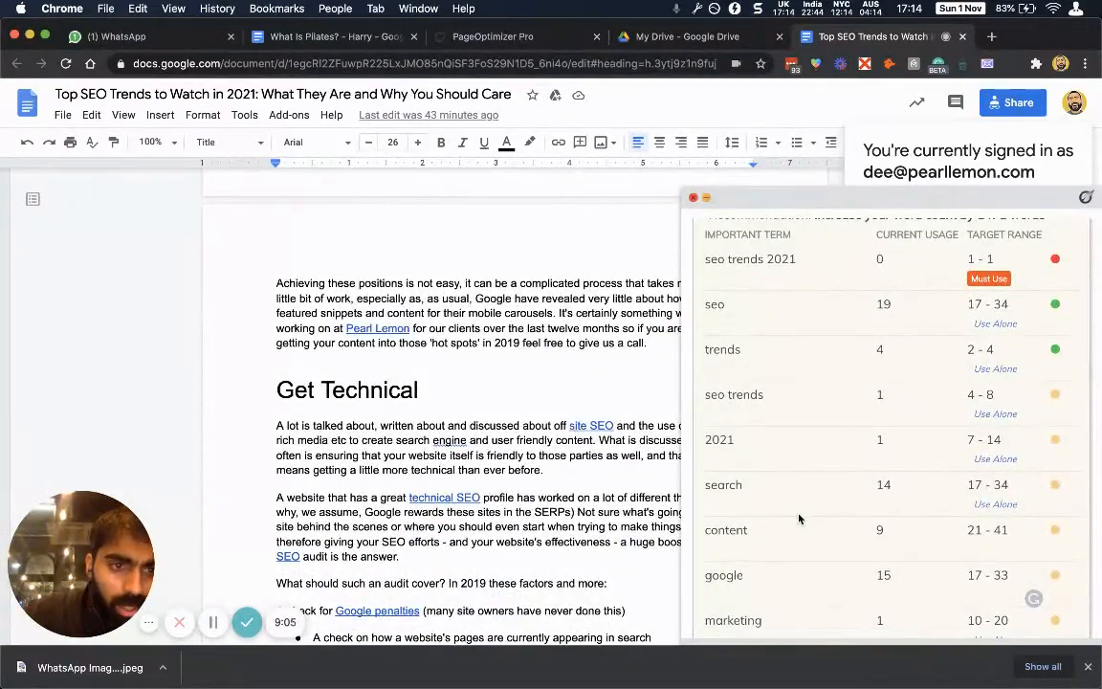
{"action": "scroll", "coordinate": [800, 518], "scroll_direction": "up", "scroll_amount": 1}
{"action": "scroll", "coordinate": [799, 518], "scroll_direction": "down", "scroll_amount": 5}
{"action": "scroll", "coordinate": [786, 495], "scroll_direction": "down", "scroll_amount": 15}
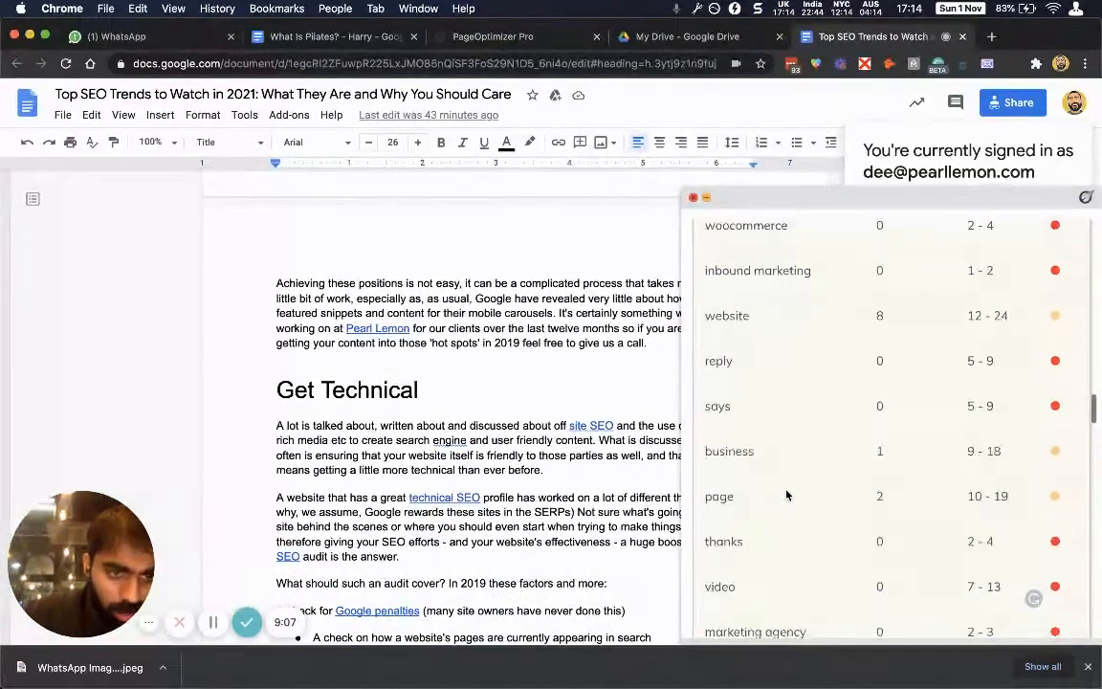
{"action": "scroll", "coordinate": [825, 495], "scroll_direction": "down", "scroll_amount": 20}
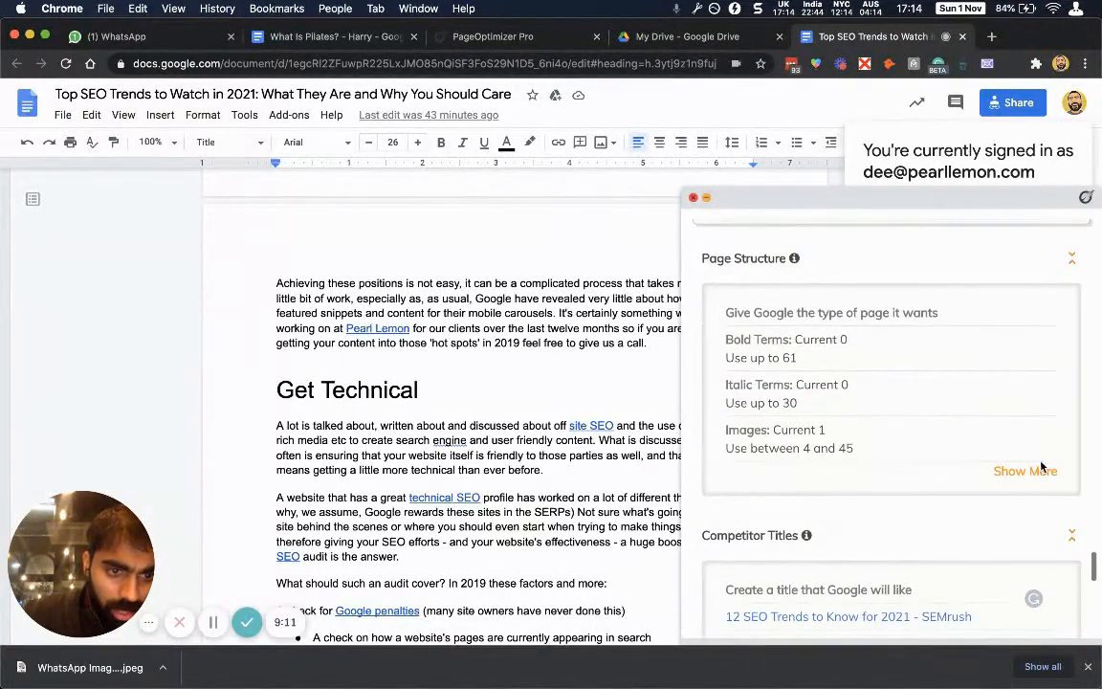
Expand the Page Structure recommendations, review competitor titles and related questions, then close the report.
{"action": "left_click", "coordinate": [1024, 470]}
{"action": "scroll", "coordinate": [864, 443], "scroll_direction": "down", "scroll_amount": 10}
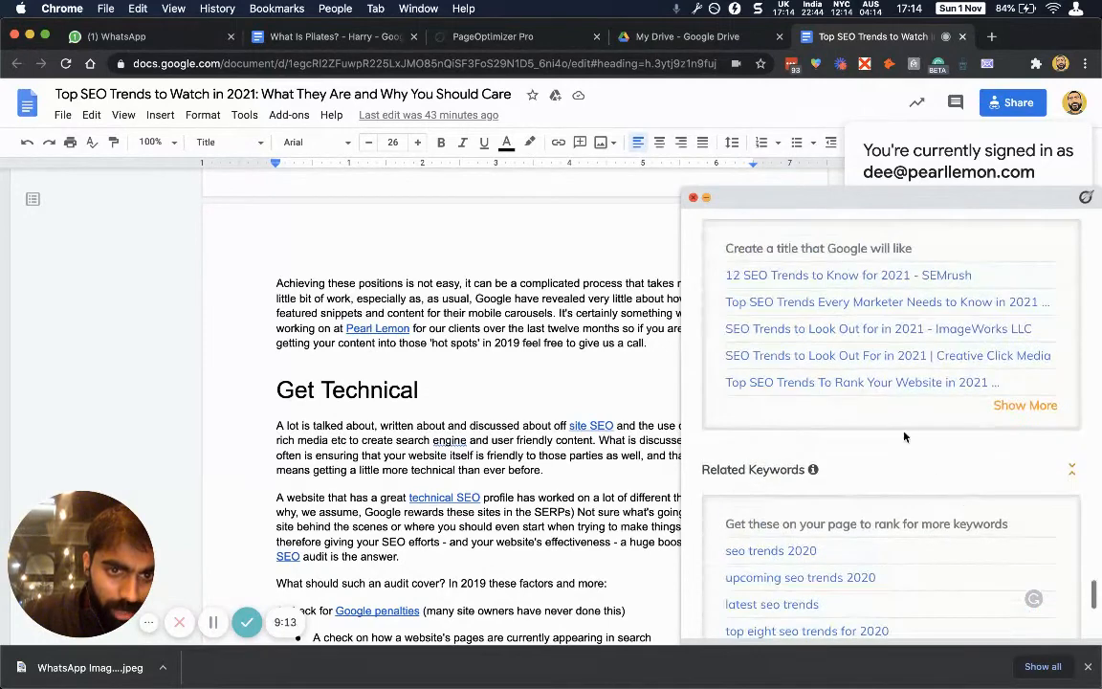
{"action": "scroll", "coordinate": [904, 437], "scroll_direction": "down", "scroll_amount": 5}
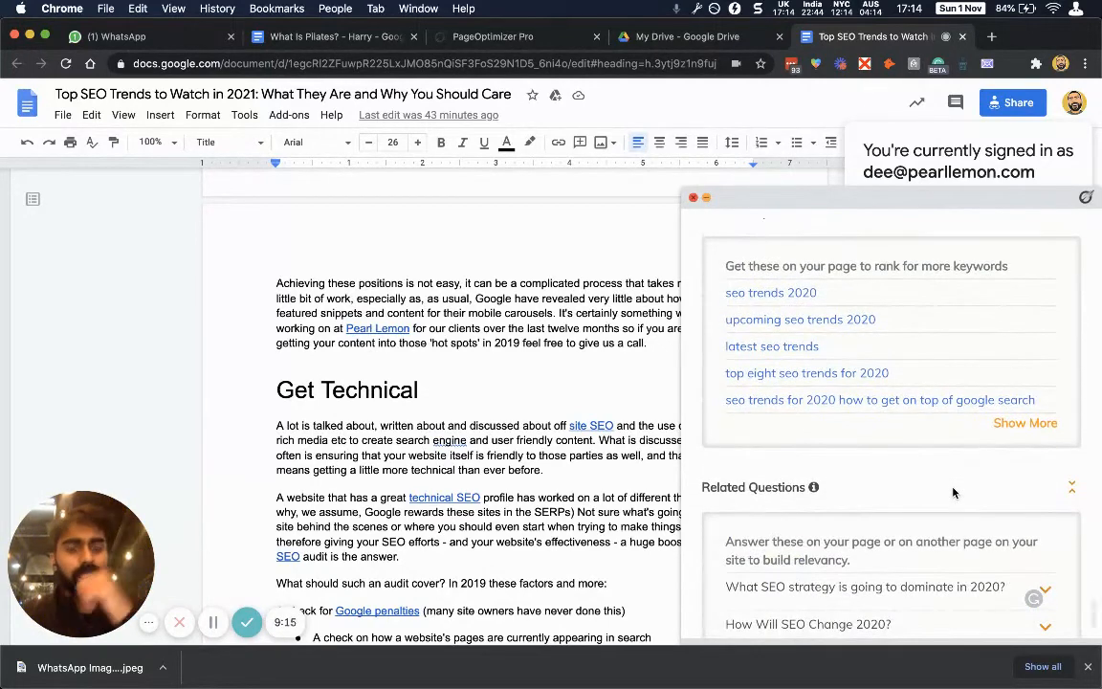
{"action": "scroll", "coordinate": [909, 505], "scroll_direction": "down", "scroll_amount": 3}
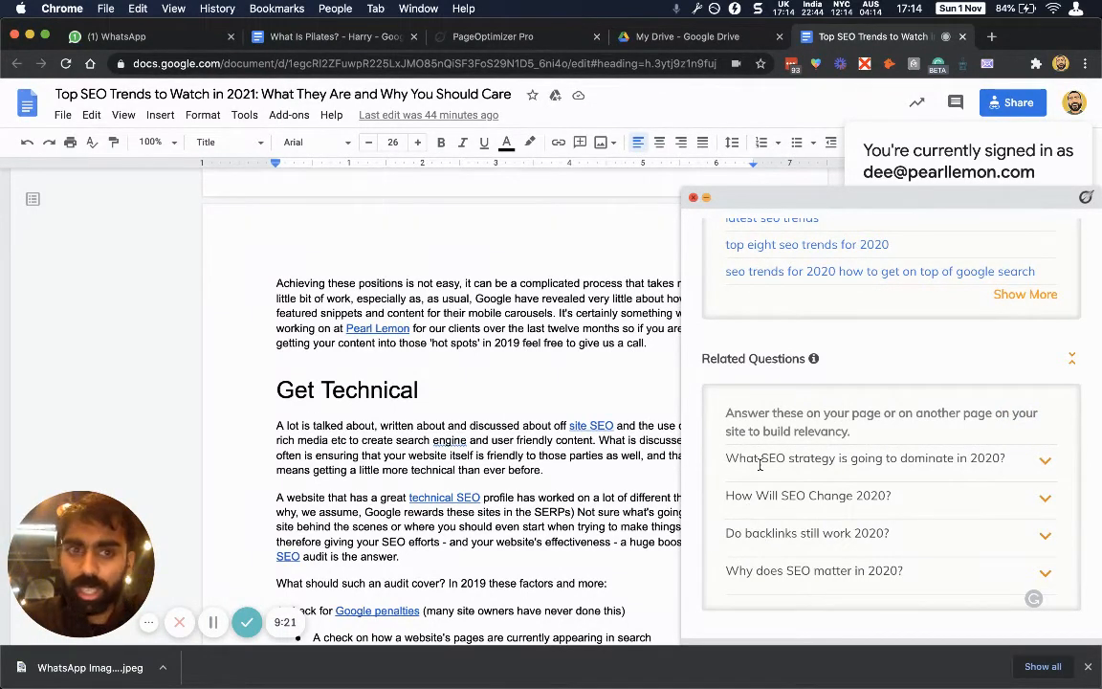
{"action": "left_click", "coordinate": [633, 383]}
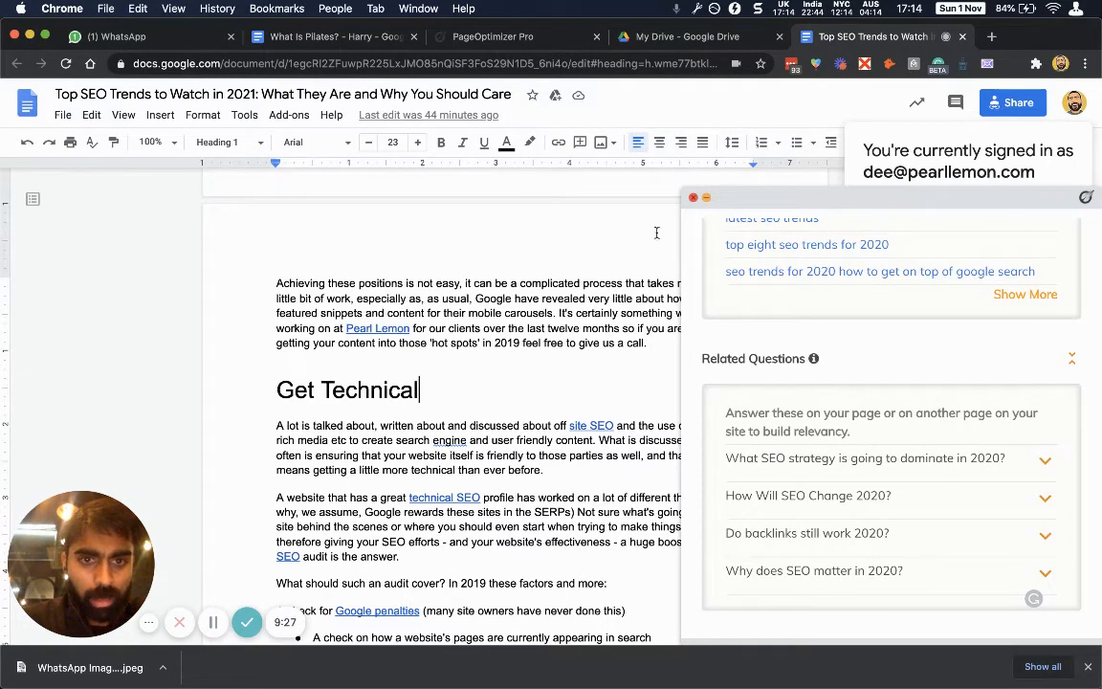
{"action": "left_click", "coordinate": [692, 199]}
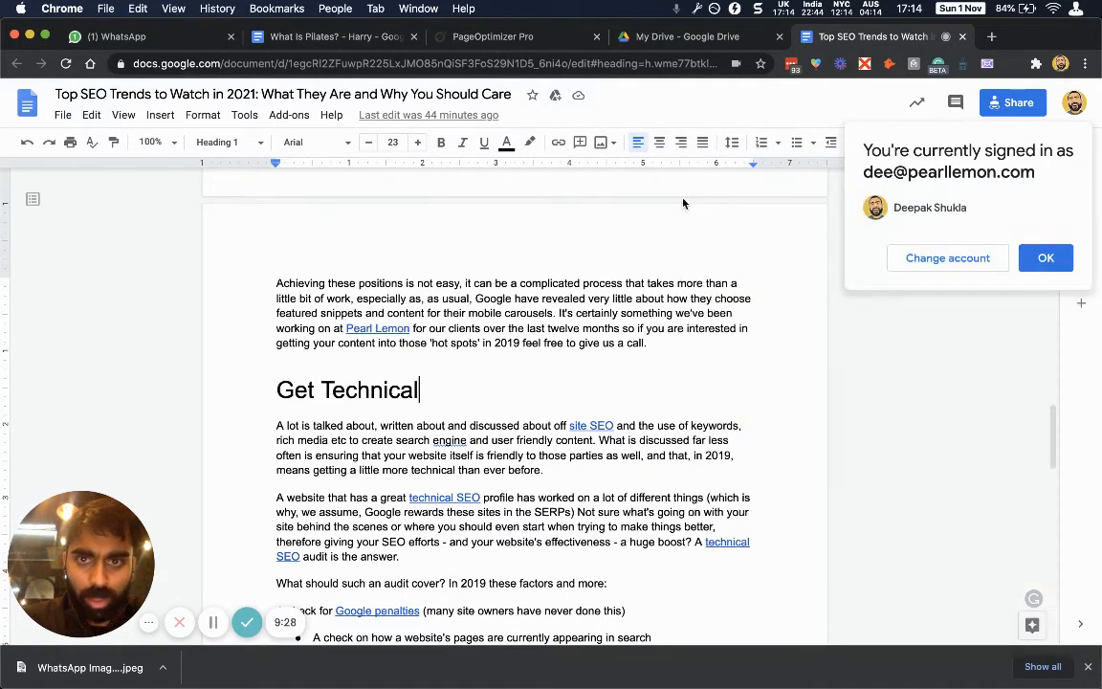
Search Drive for 'wordpress' and open The Big Pearl Lemon List of Onsite WordPress SEO and Design Essentials.
{"action": "left_click", "coordinate": [620, 40]}
{"action": "left_click", "coordinate": [361, 105]}
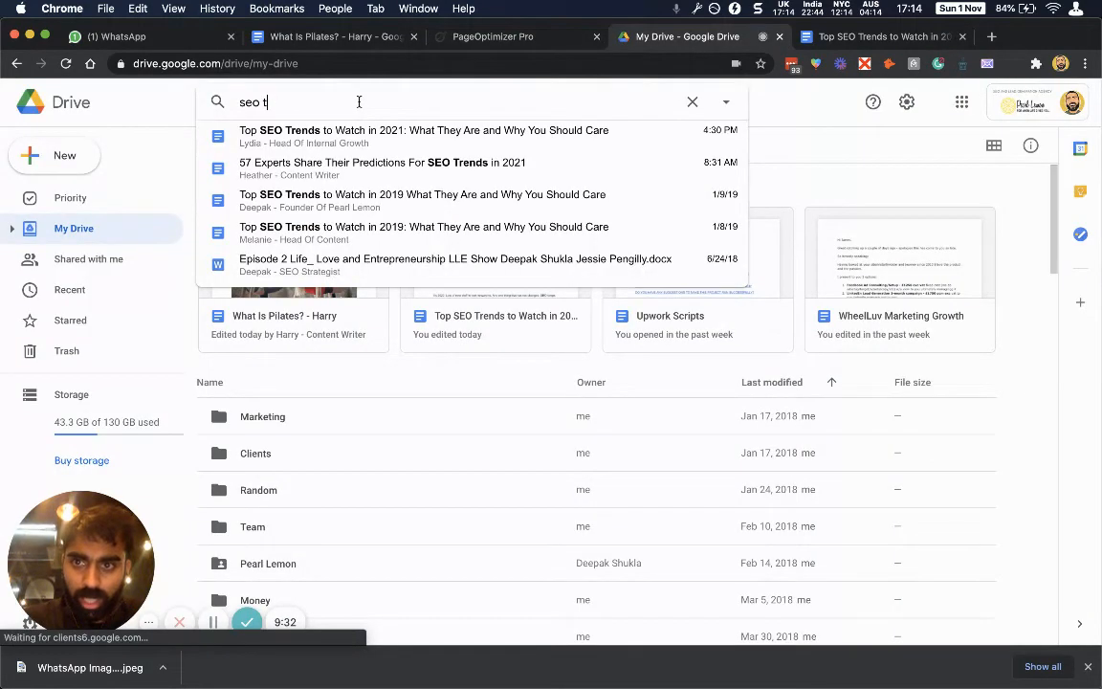
{"action": "type", "text": "seo"}
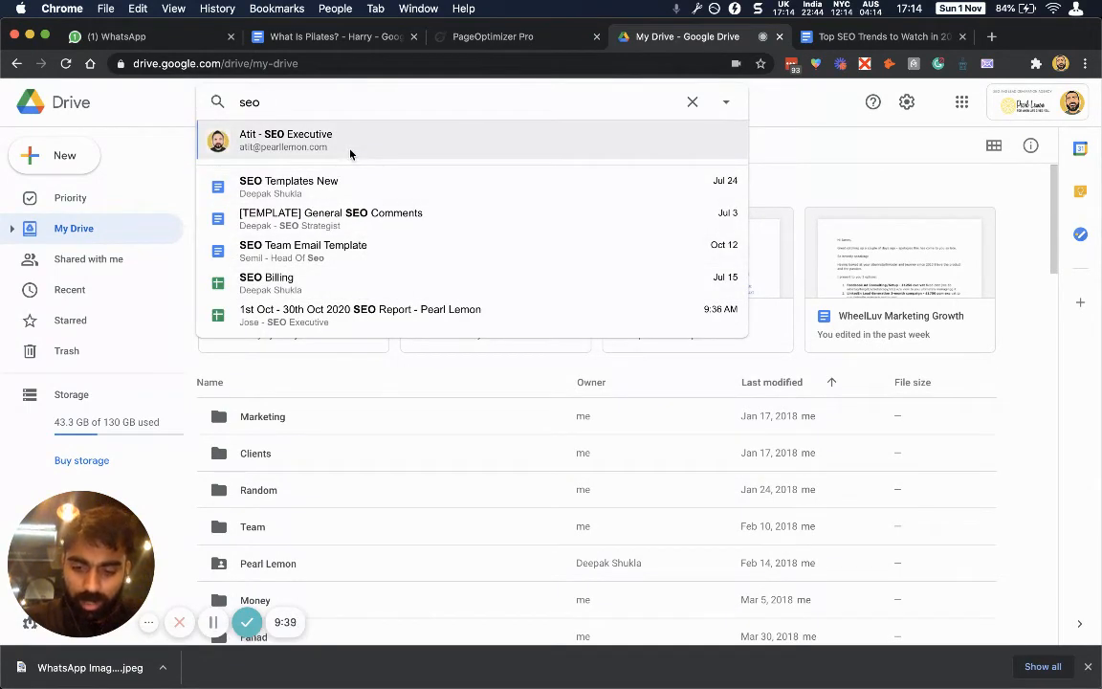
{"action": "key", "text": "BackSpace"}
{"action": "key", "text": "BackSpace"}
{"action": "key", "text": "BackSpace"}
{"action": "key", "text": "BackSpace"}
{"action": "type", "text": "wordpress"}
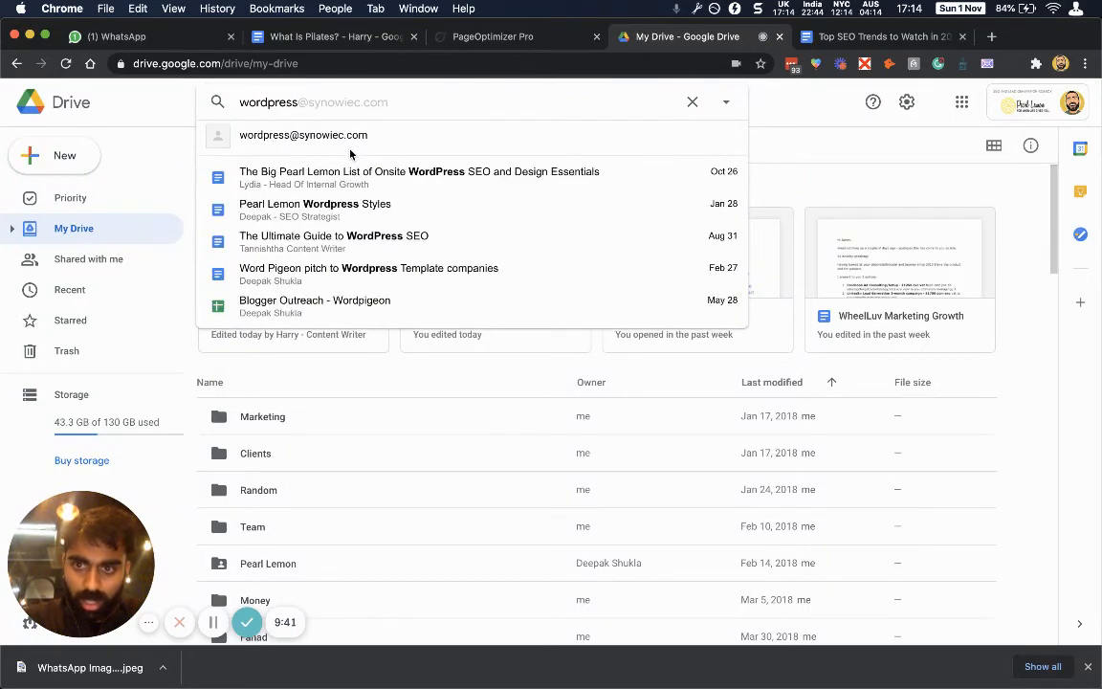
{"action": "left_click", "coordinate": [378, 189]}
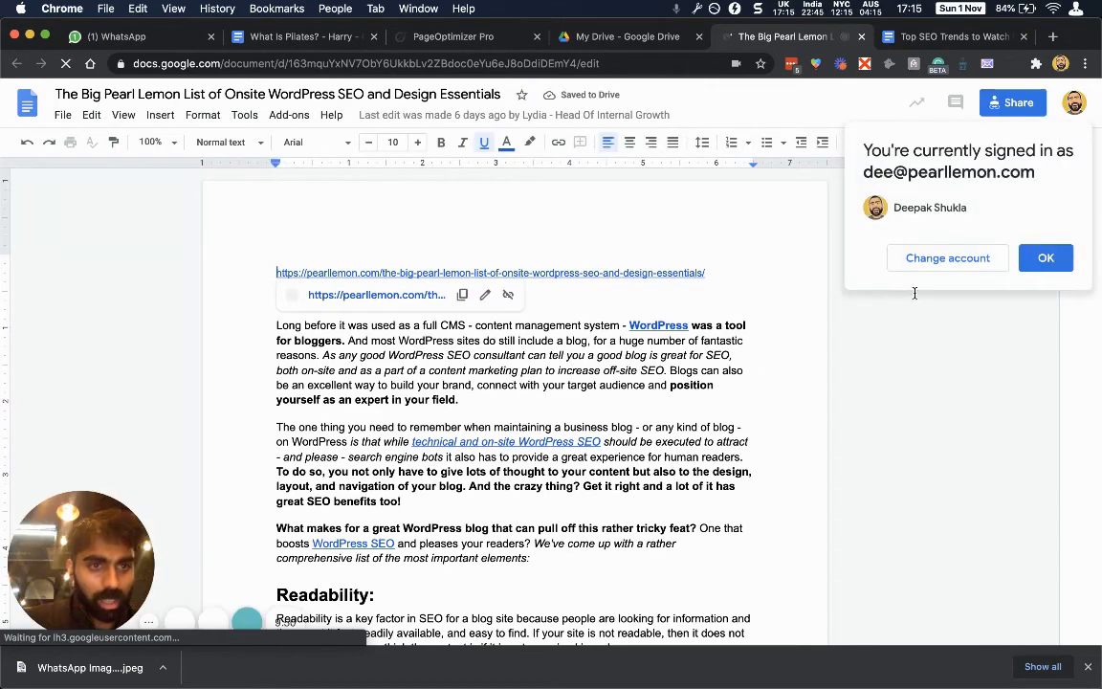
Dismiss the account and Grammarly popups, launch PageOptimizer Pro and choose the 'seo trends 2021' page run.
{"action": "left_click", "coordinate": [1037, 260]}
{"action": "left_click", "coordinate": [1025, 351]}
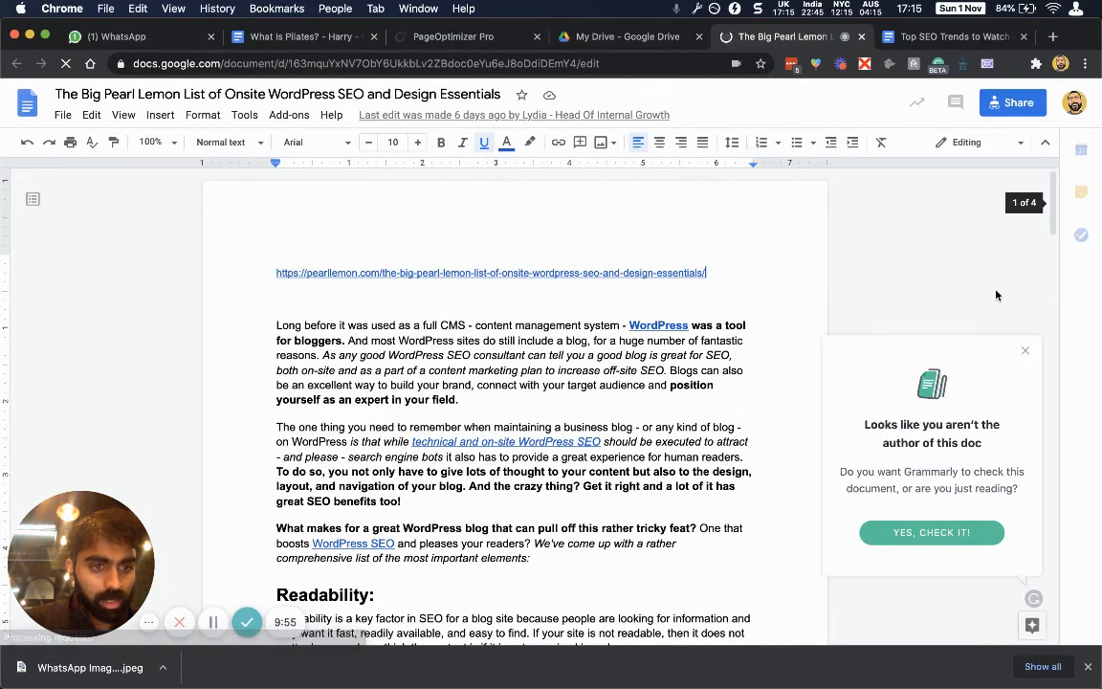
{"action": "left_click", "coordinate": [1010, 65]}
{"action": "left_click", "coordinate": [884, 232]}
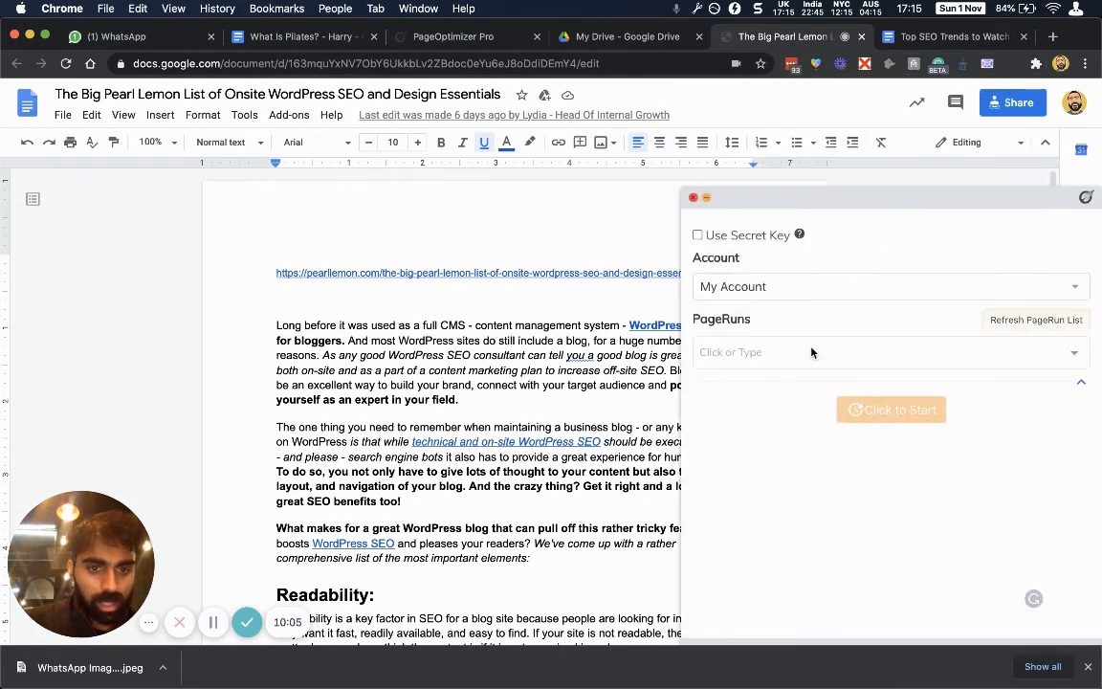
{"action": "left_click", "coordinate": [811, 353]}
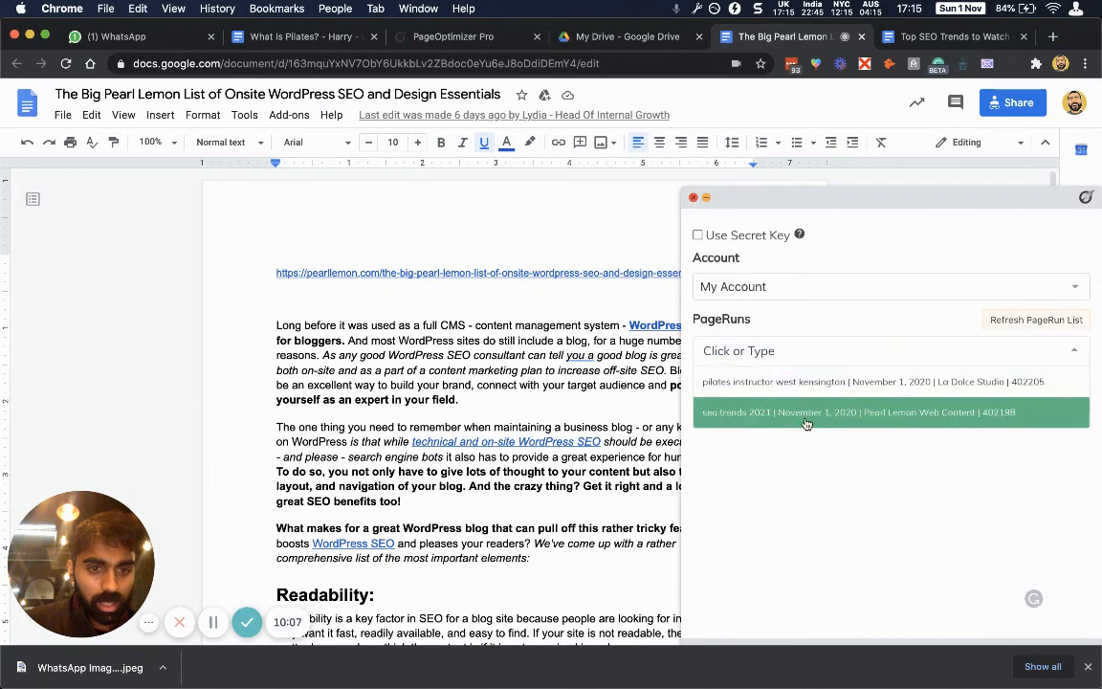
{"action": "left_click", "coordinate": [818, 335]}
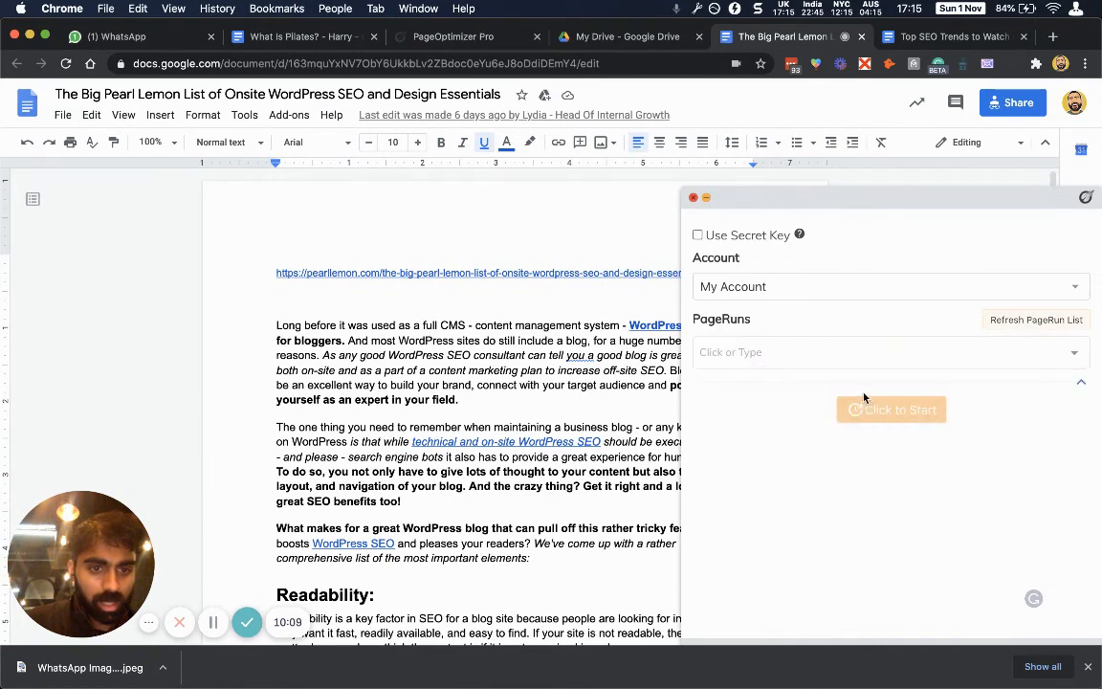
{"action": "left_click", "coordinate": [850, 352]}
{"action": "left_click", "coordinate": [839, 412]}
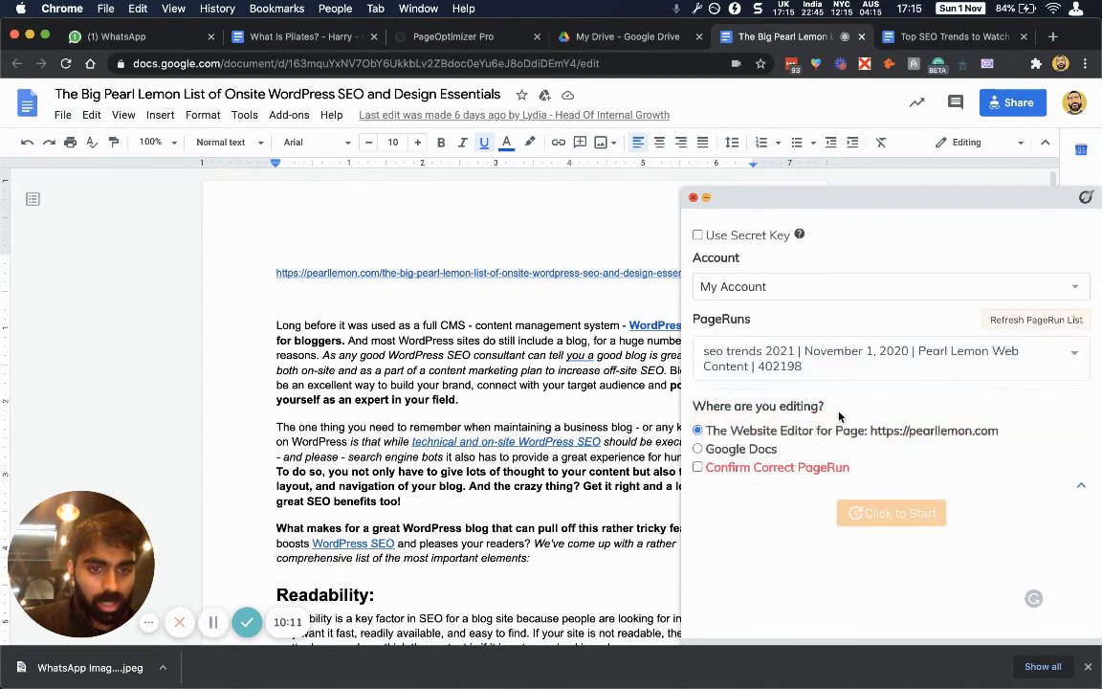
Select Google Docs, confirm the page run and run the check: 4.9 score, 1327 of 2945 words.
{"action": "left_click", "coordinate": [759, 452]}
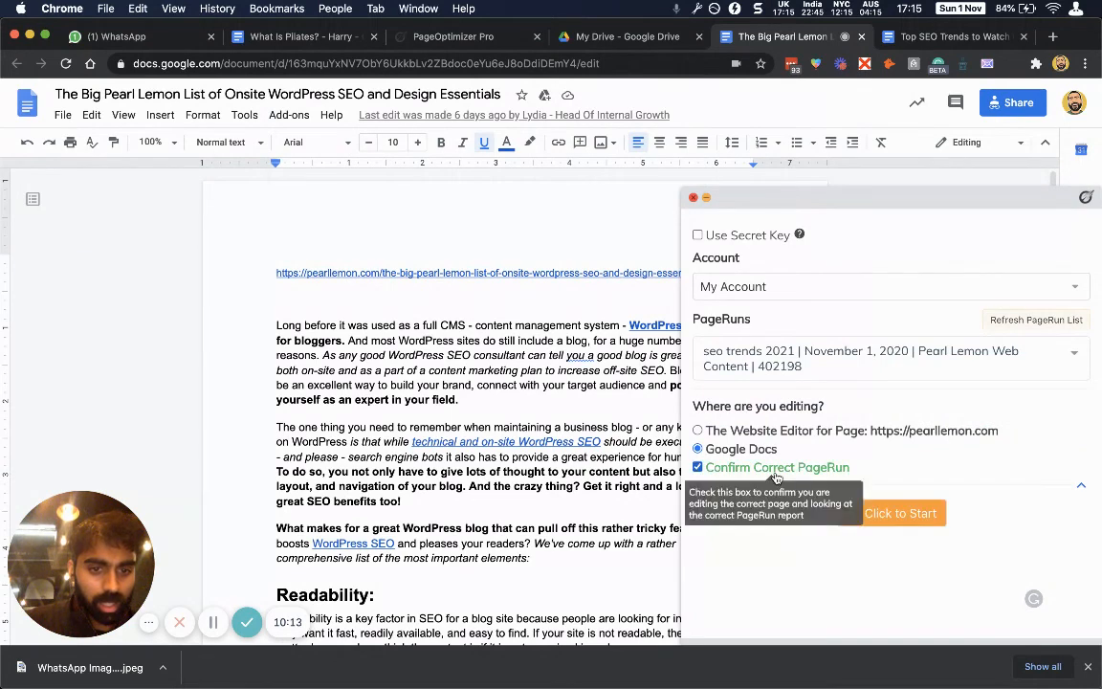
{"action": "left_click", "coordinate": [697, 467]}
{"action": "left_click", "coordinate": [862, 517]}
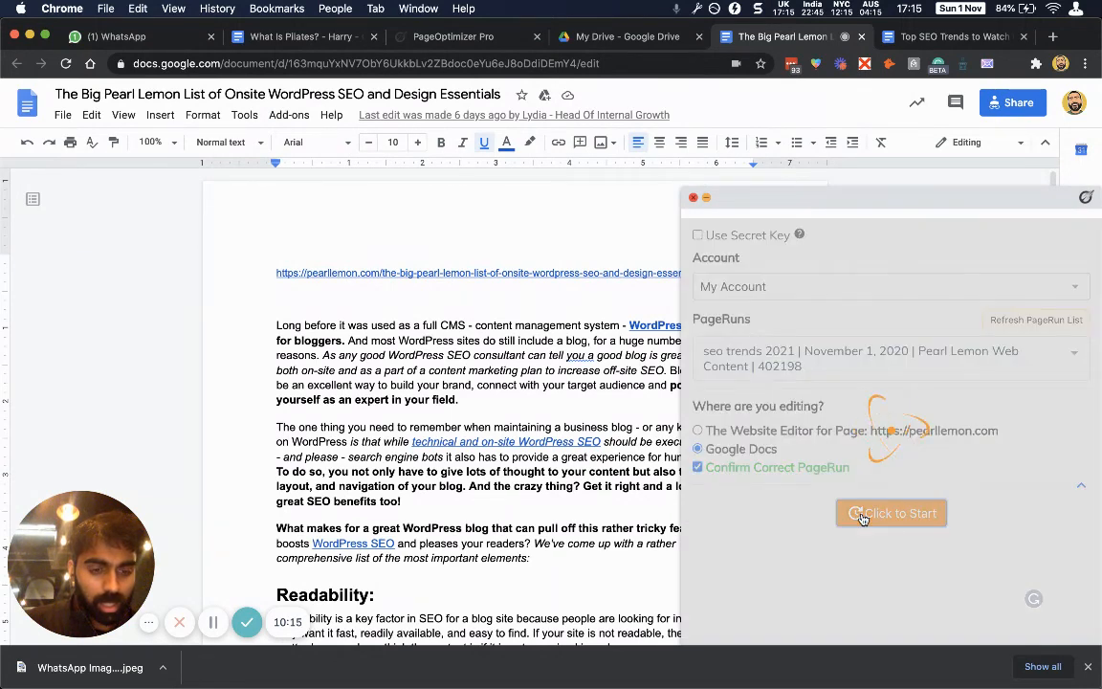
{"action": "scroll", "coordinate": [787, 482], "scroll_direction": "down", "scroll_amount": 3}
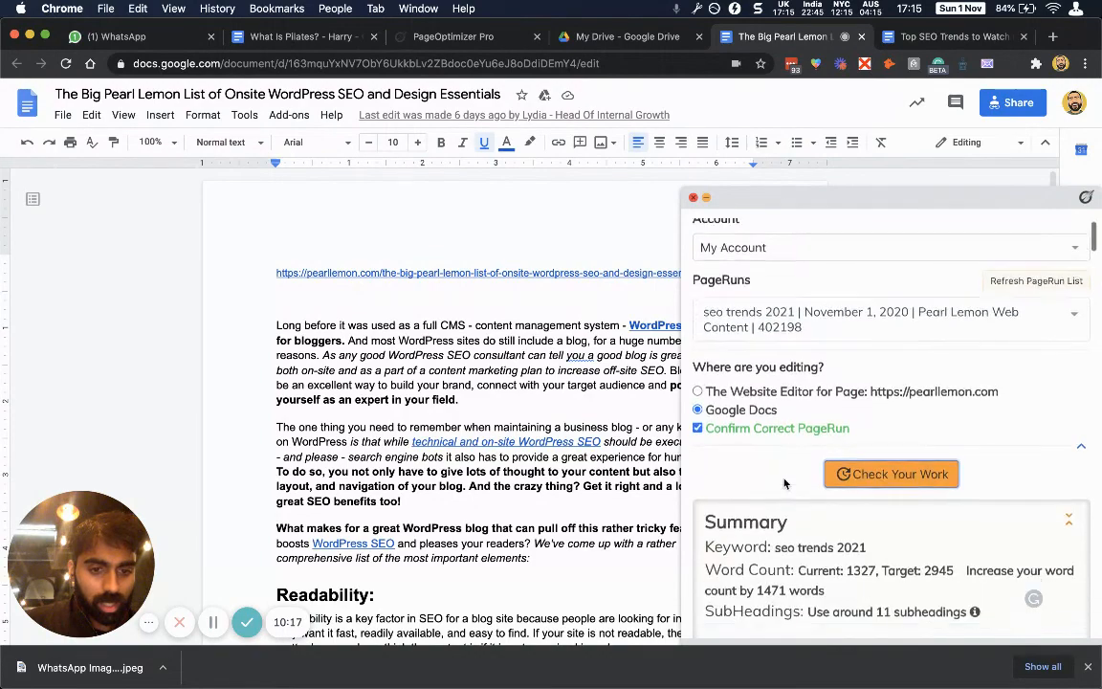
{"action": "scroll", "coordinate": [782, 462], "scroll_direction": "down", "scroll_amount": 3}
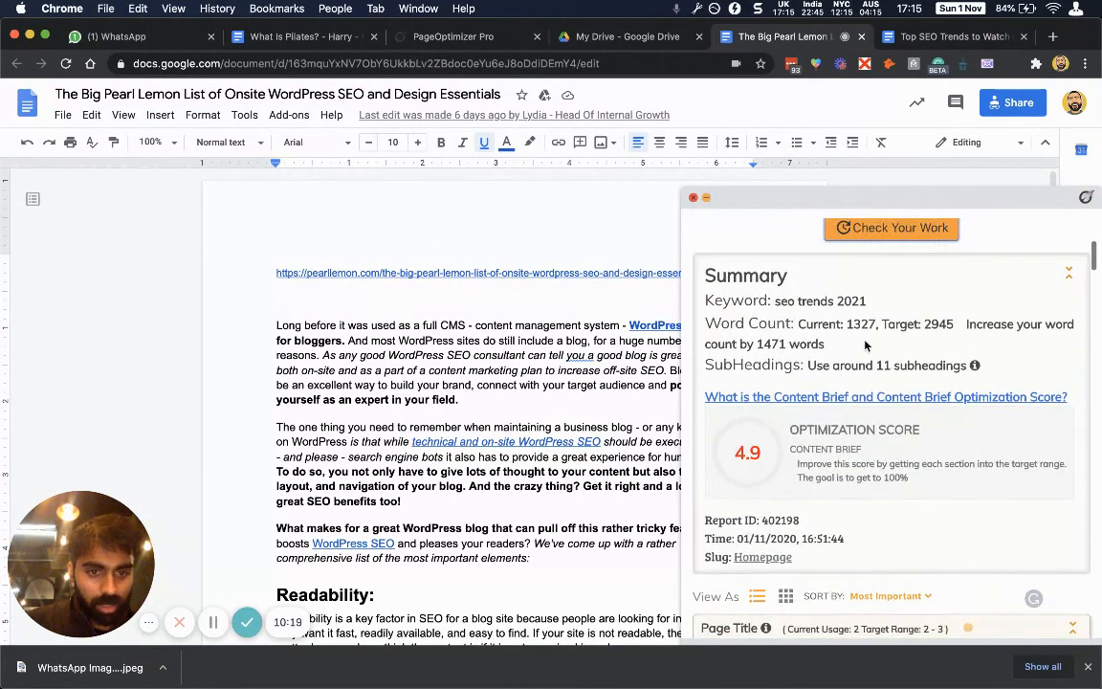
{"action": "scroll", "coordinate": [795, 351], "scroll_direction": "down", "scroll_amount": 5}
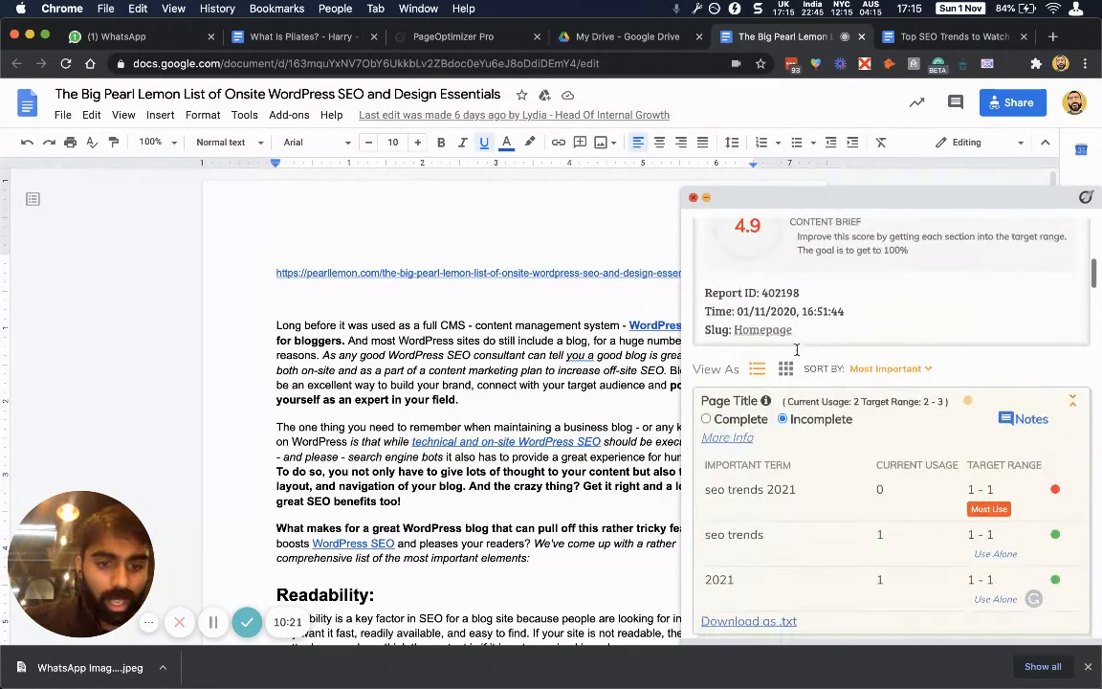
{"action": "scroll", "coordinate": [796, 352], "scroll_direction": "up", "scroll_amount": 5}
{"action": "scroll", "coordinate": [797, 350], "scroll_direction": "up", "scroll_amount": 5}
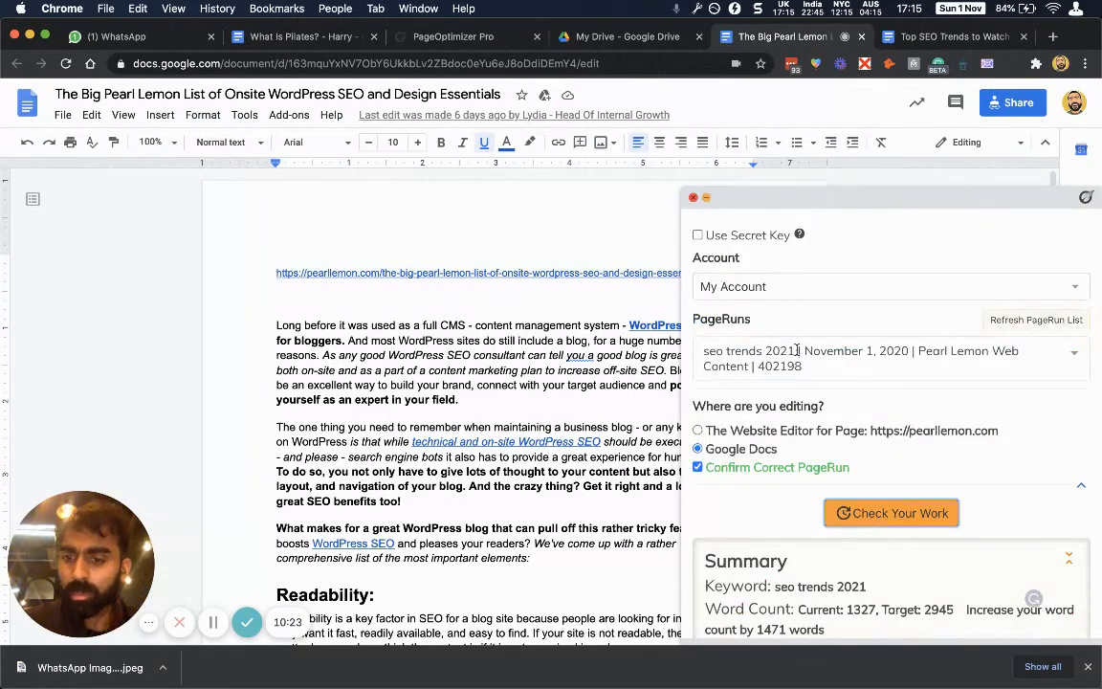